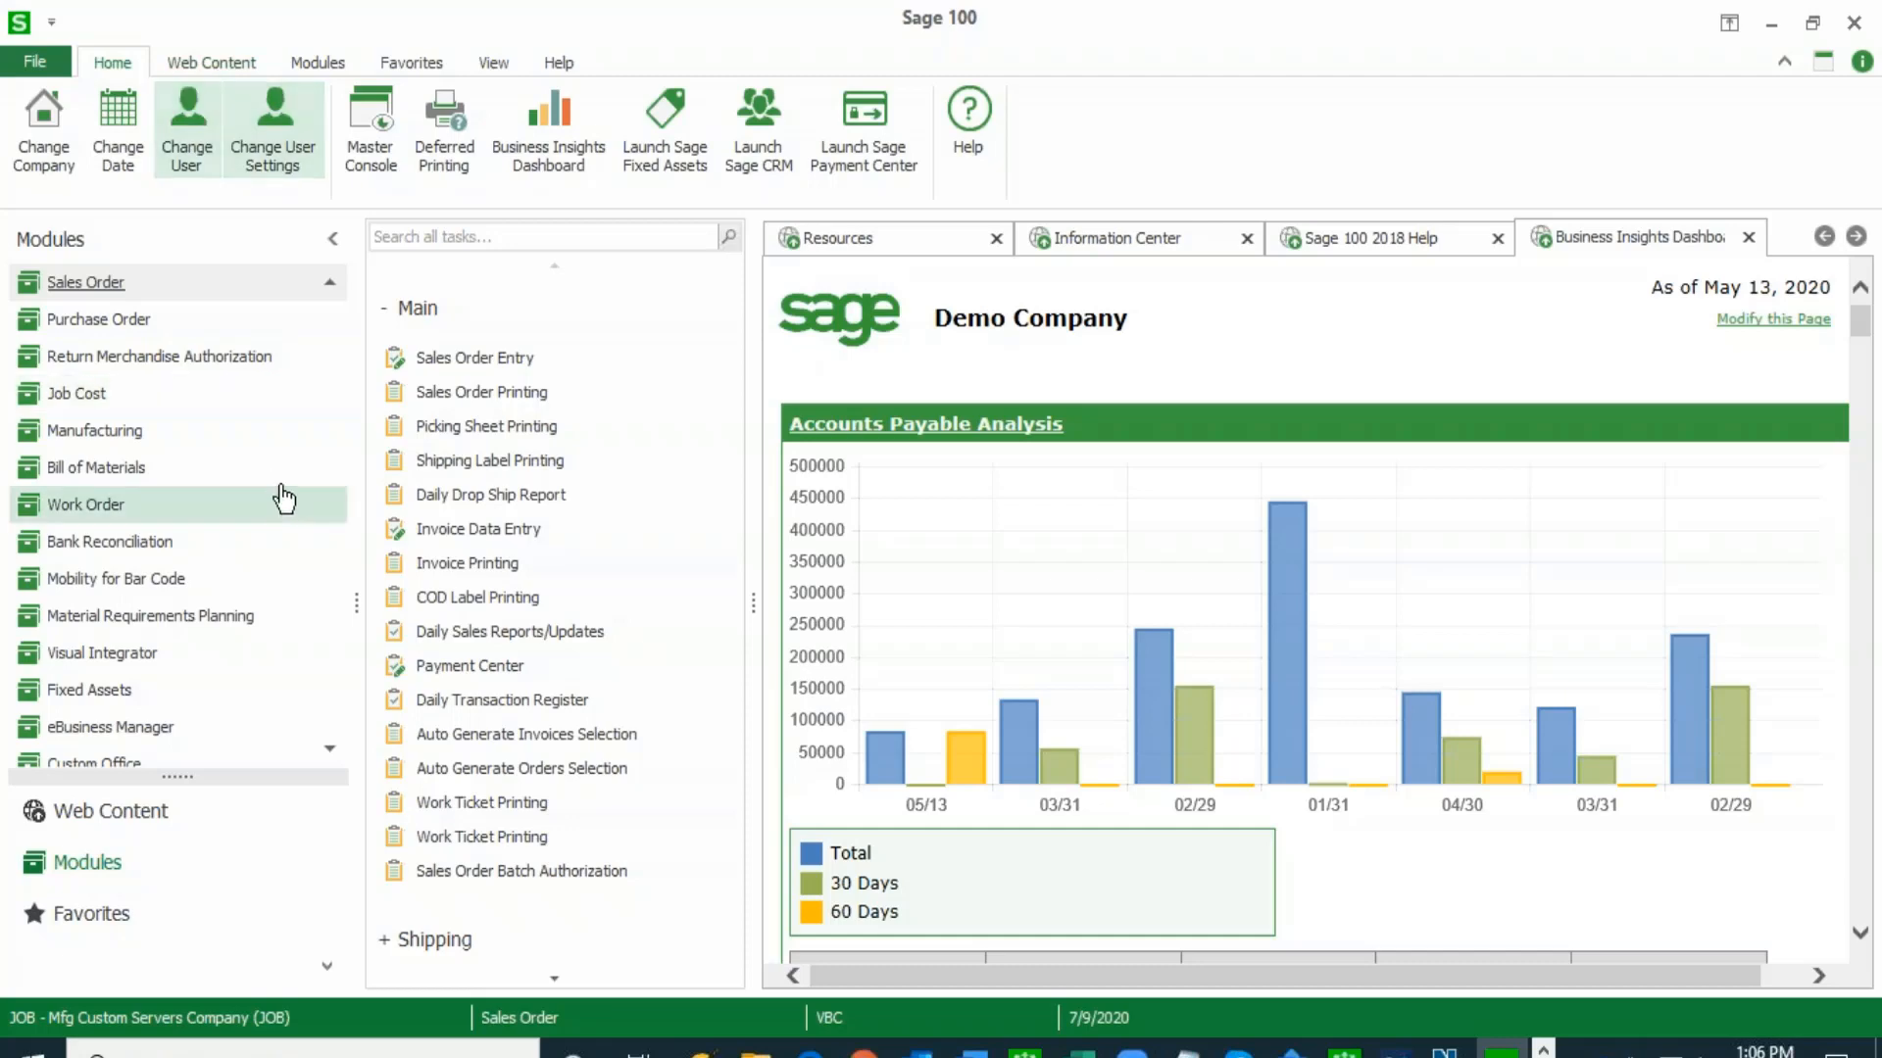
- Create a new sales order with the next order number for Accounting System Associates and set the ship date to 7/17/2020
left_click(490, 361)
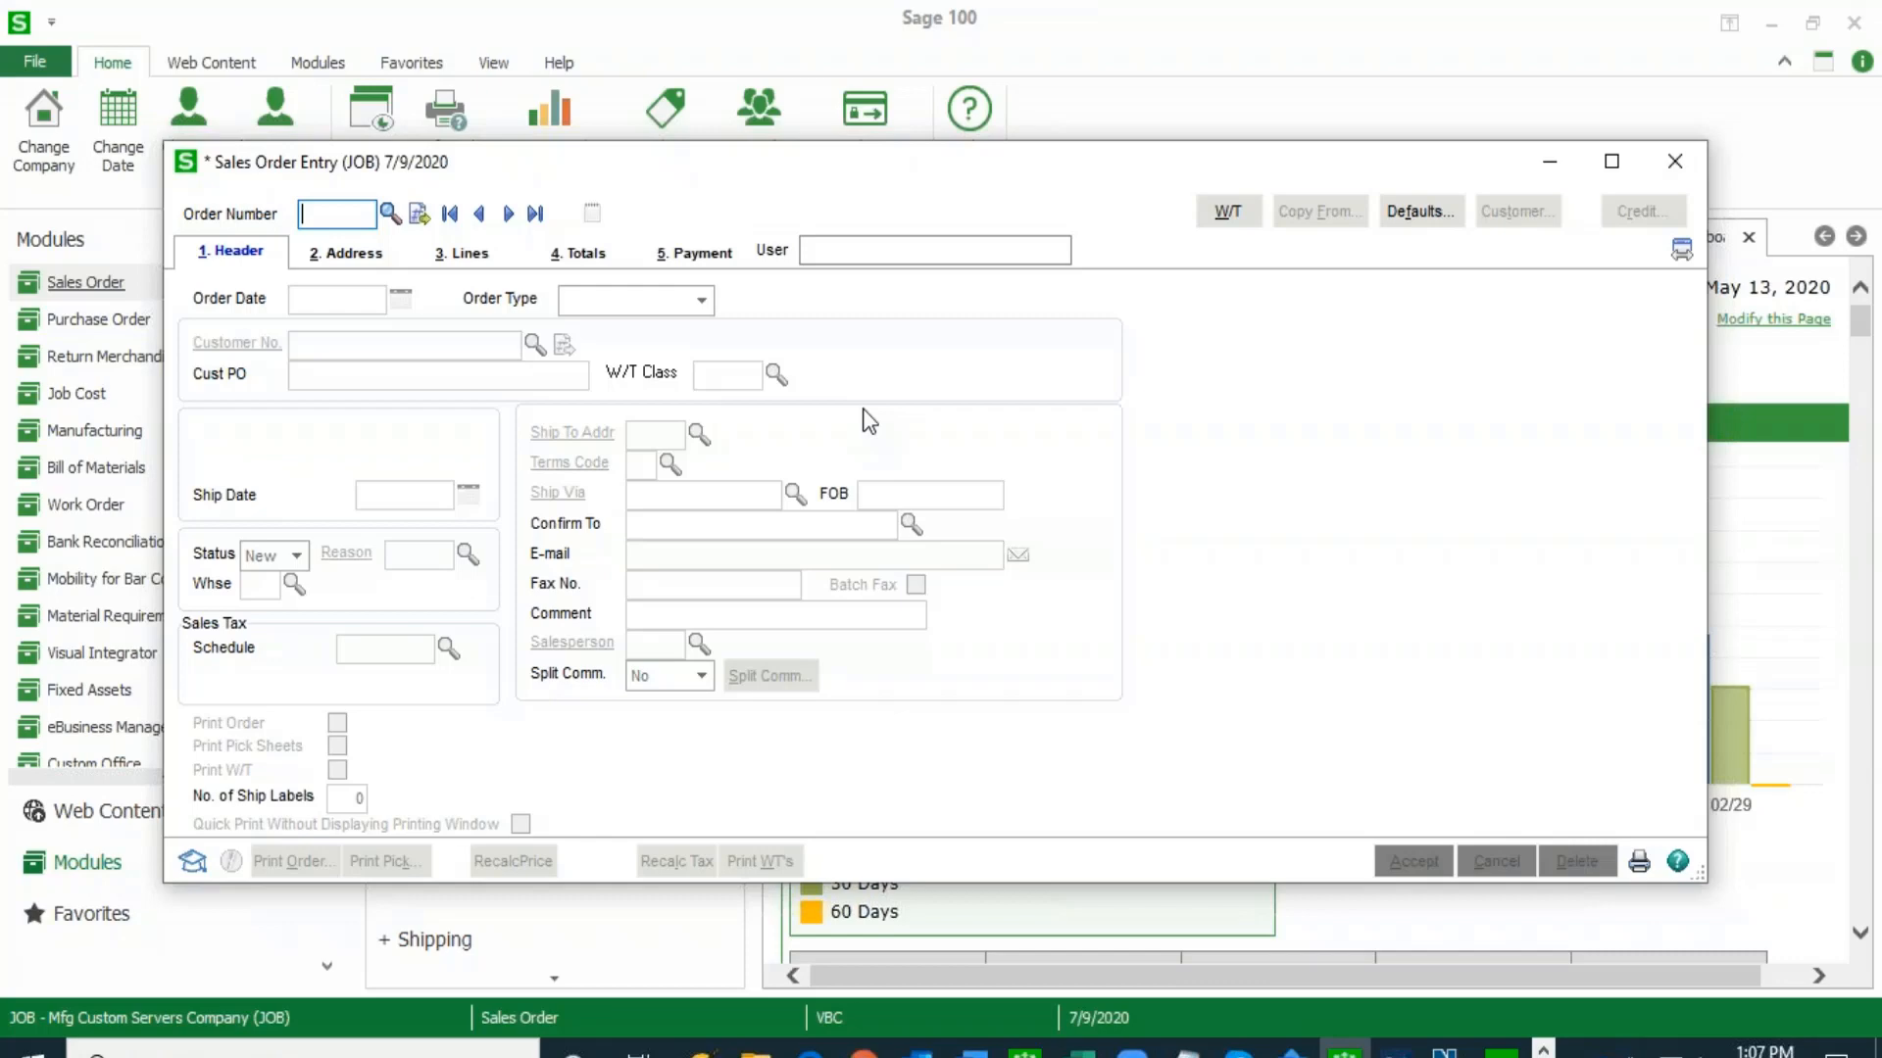
left_click(419, 213)
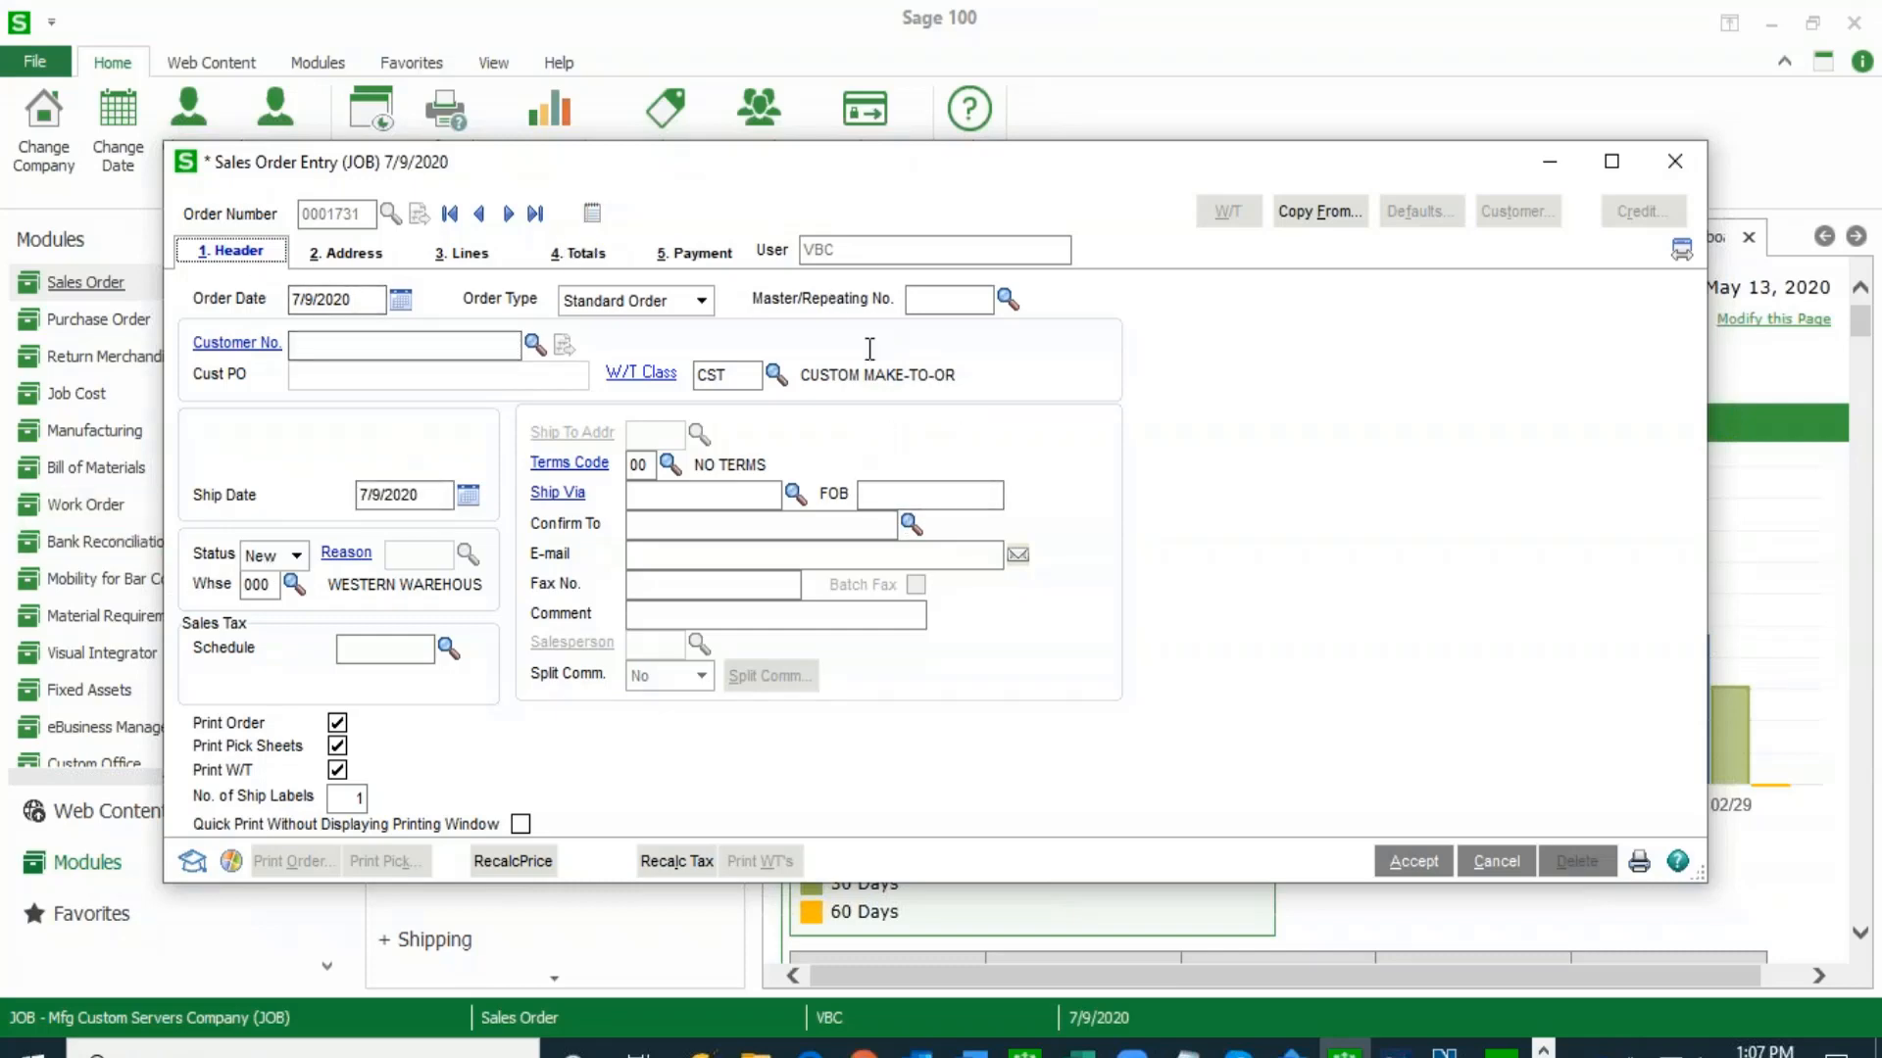
left_click(534, 343)
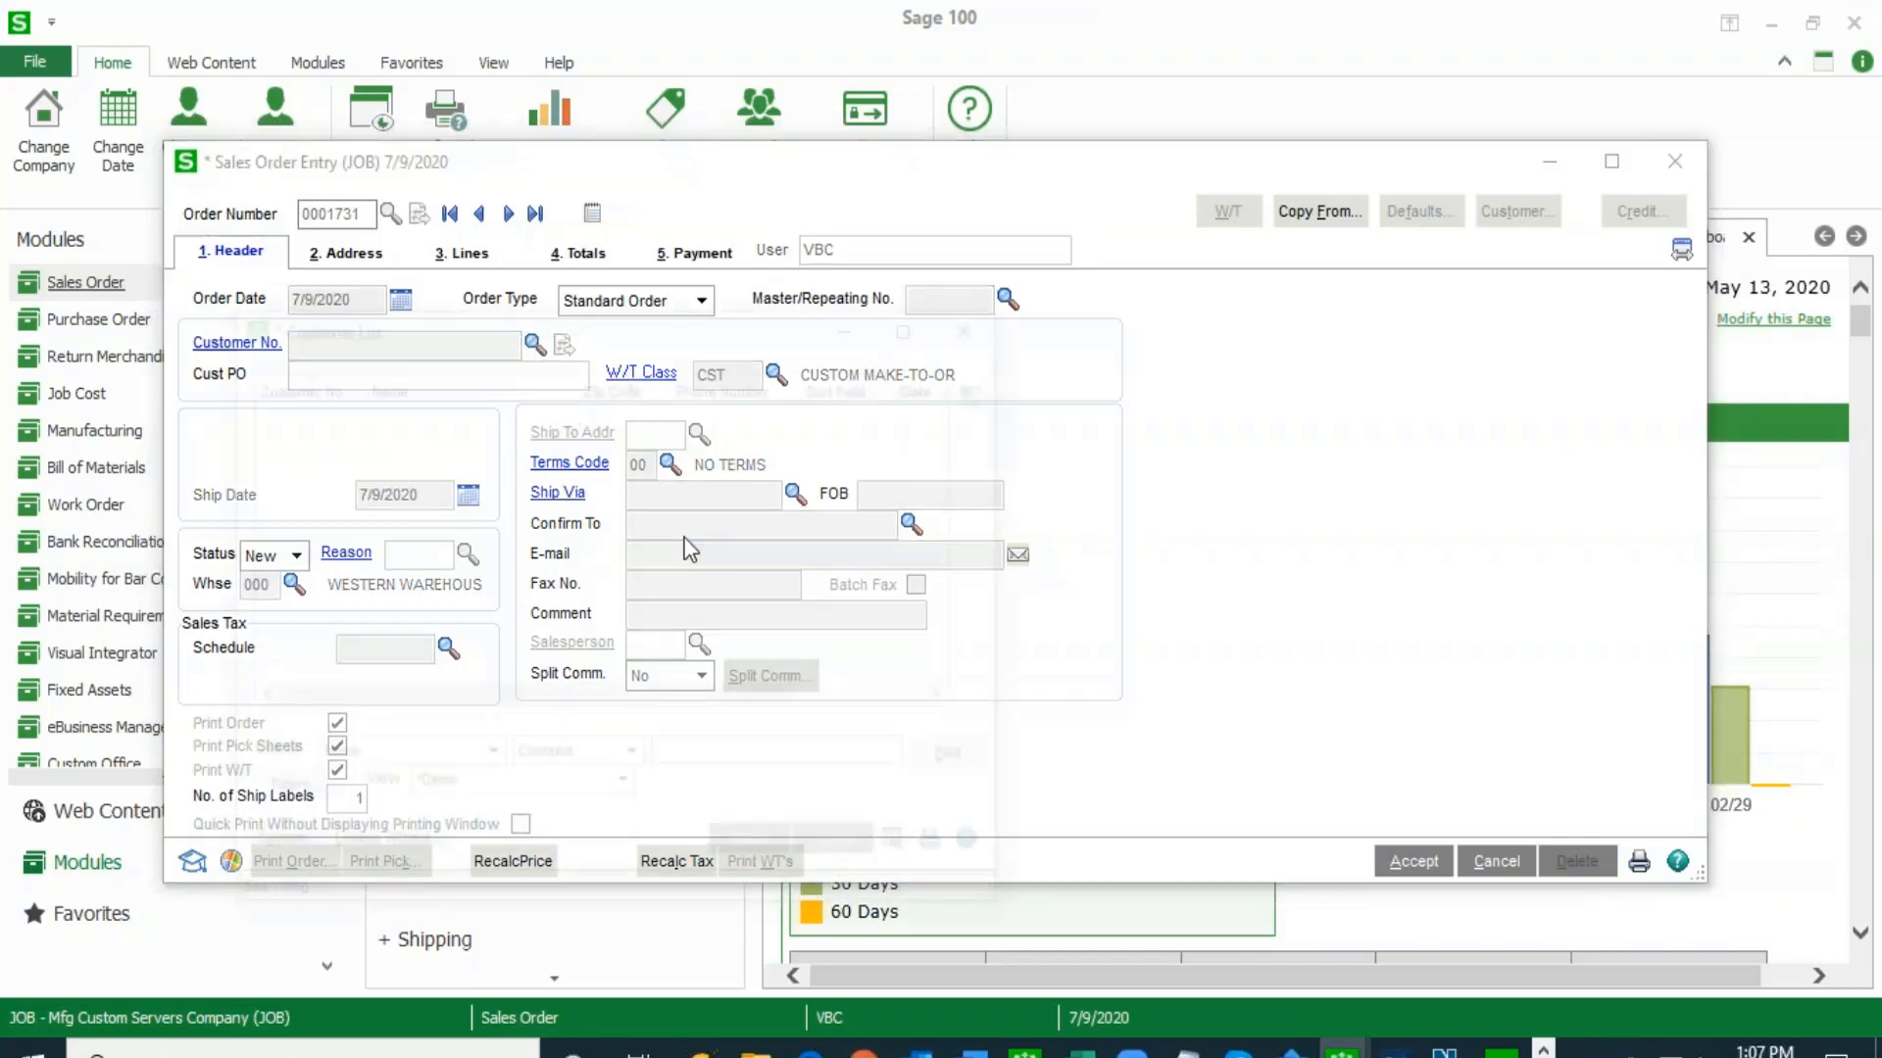
left_click(755, 849)
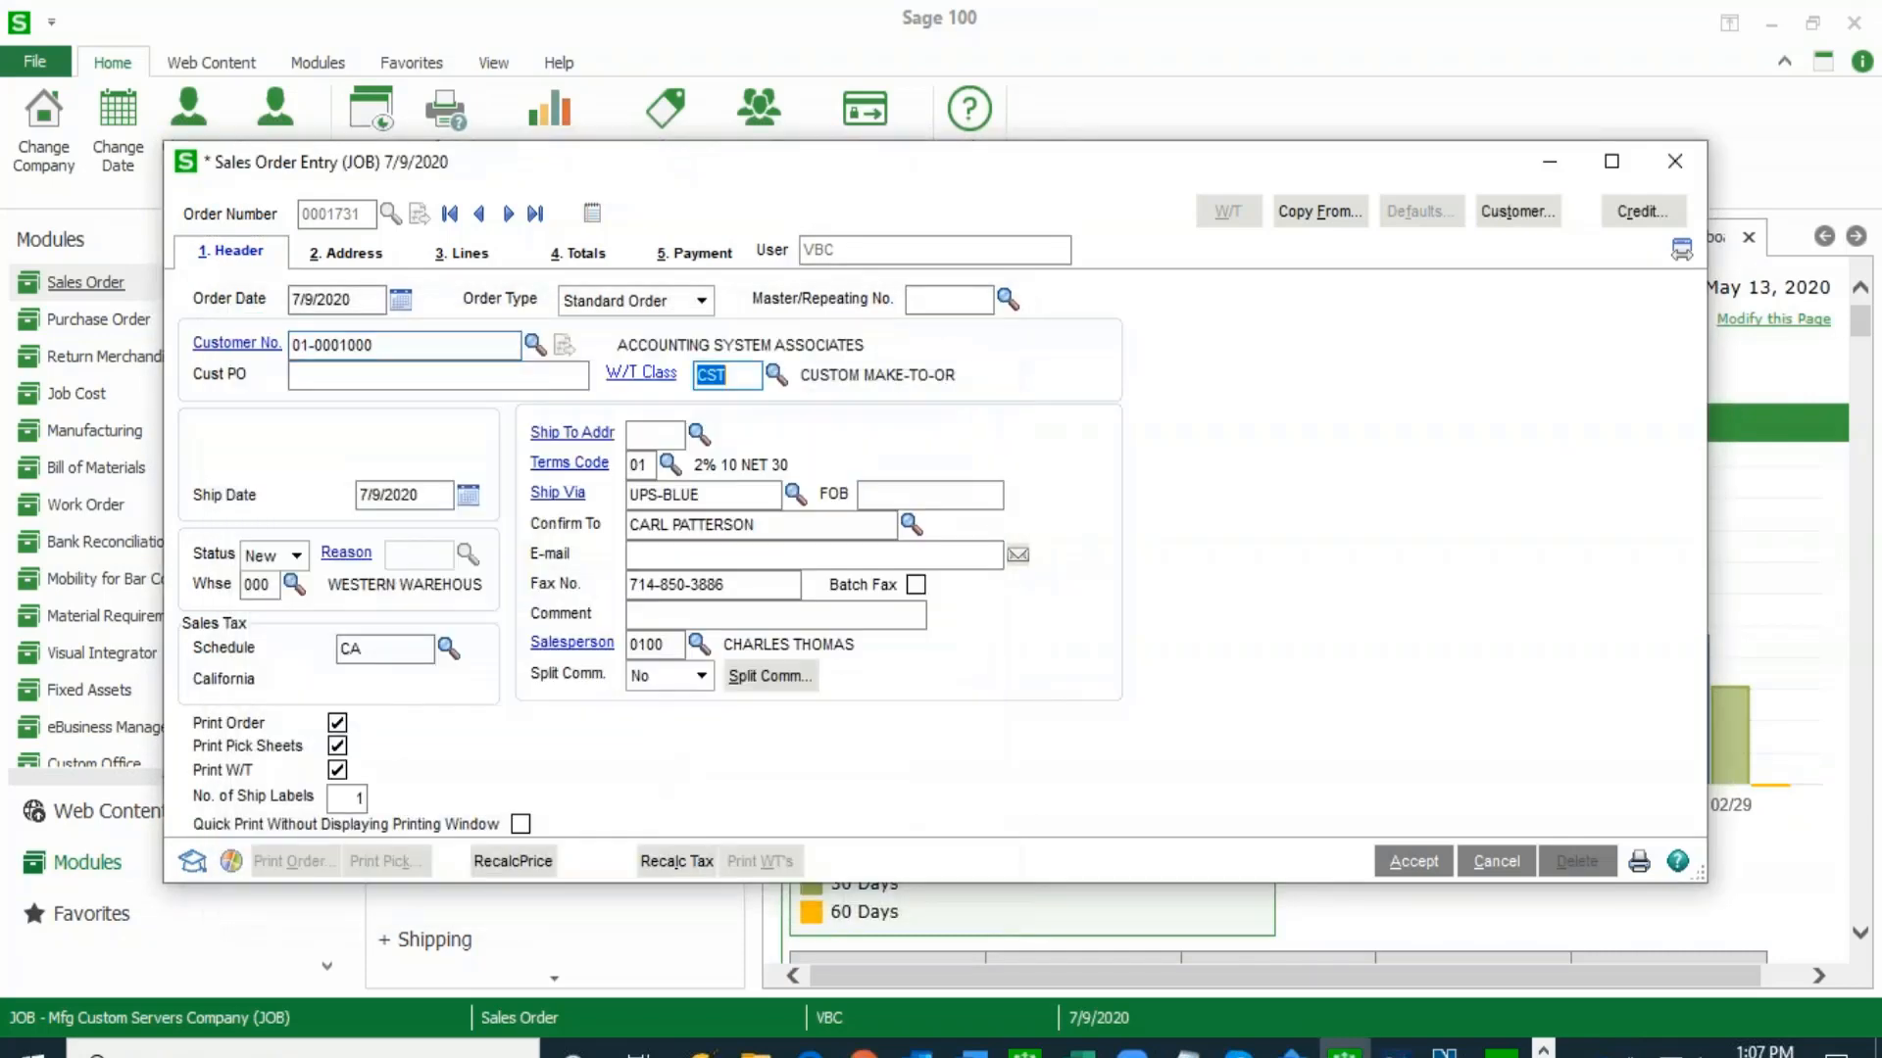
left_click(468, 496)
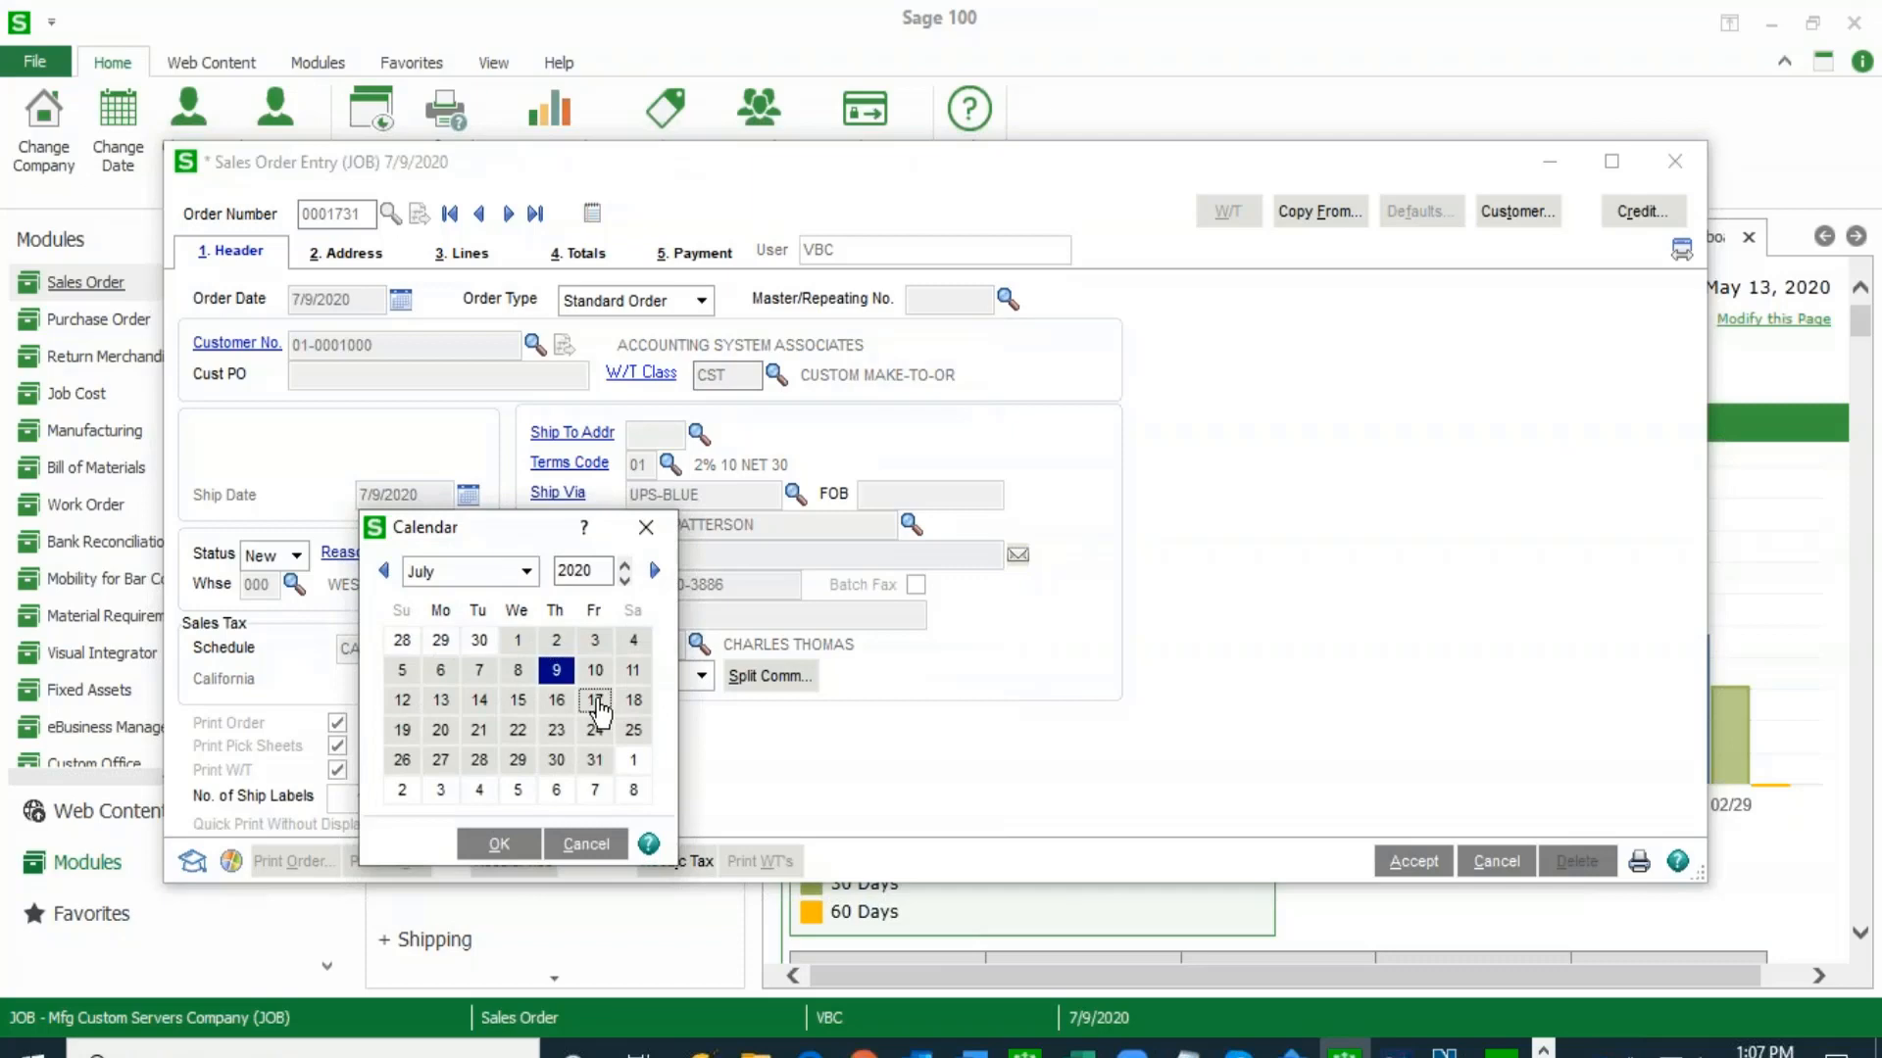
double_click(590, 702)
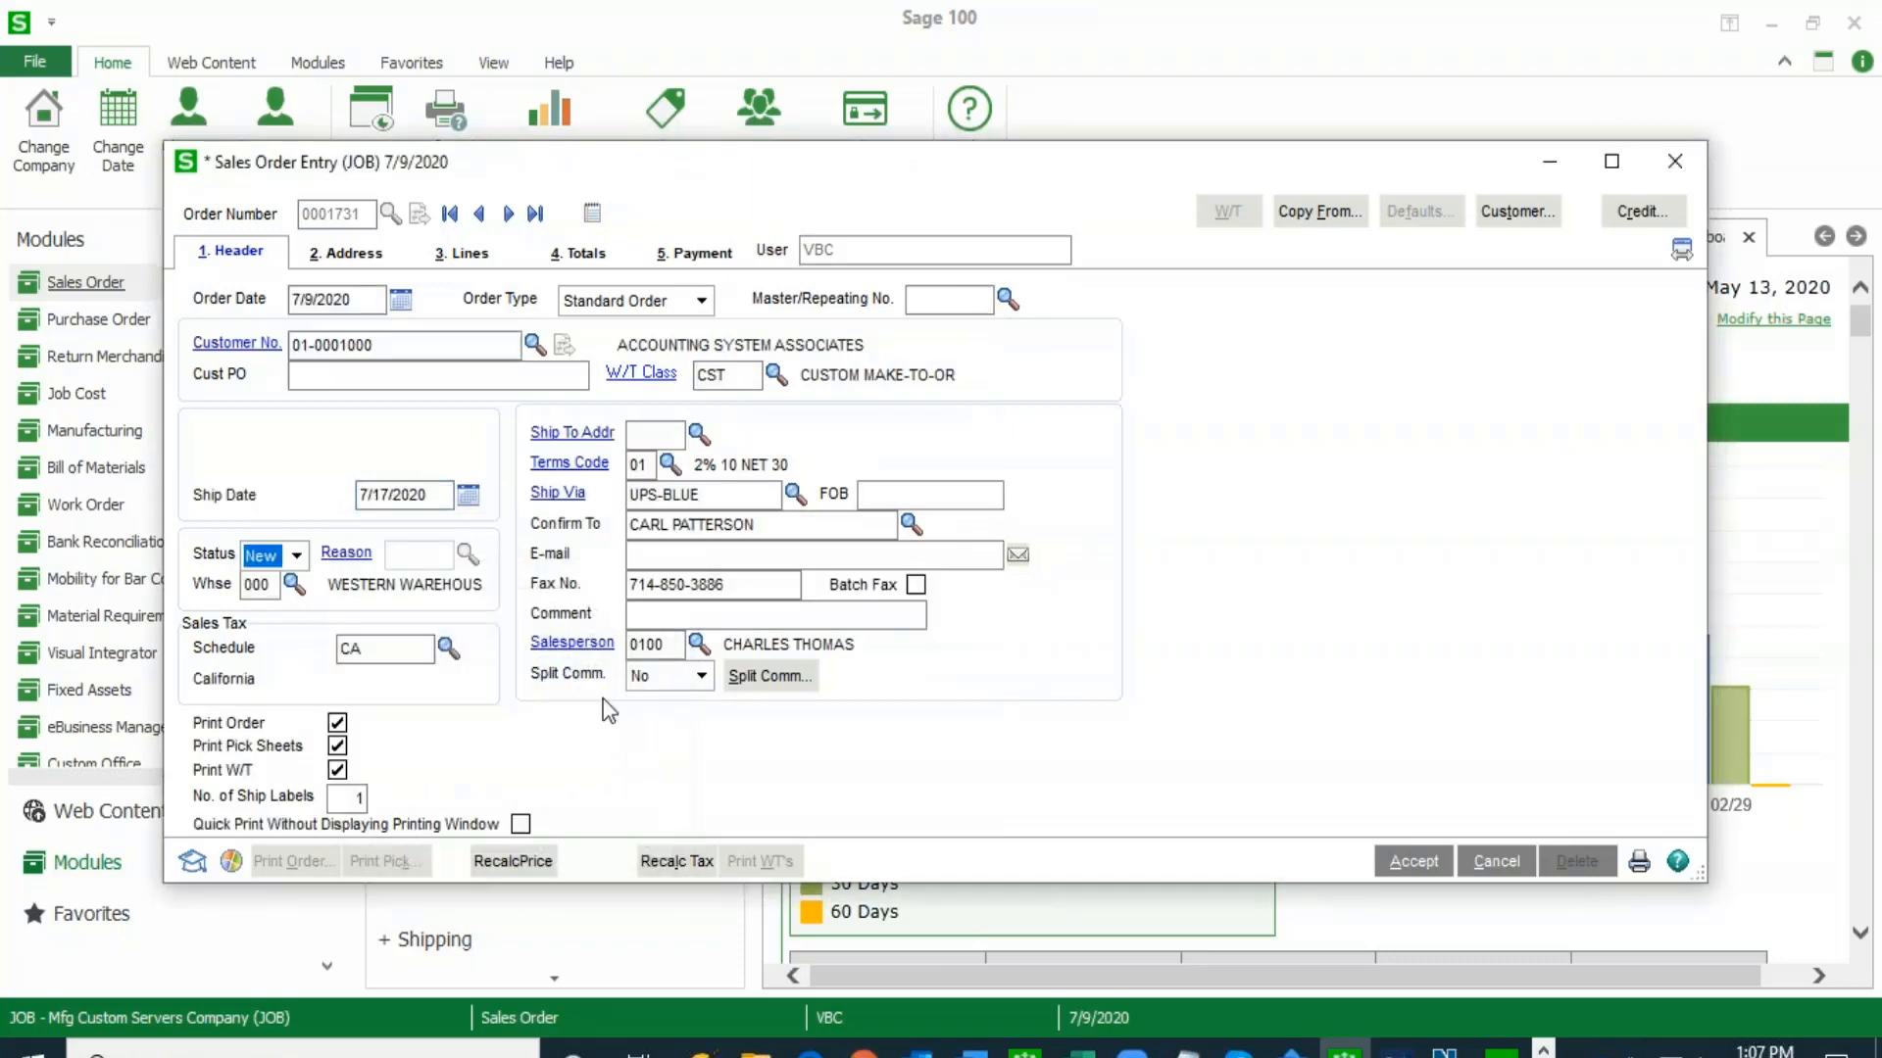
- Add an order line for item DOOR flagged for a work ticket, with ordered quantity 1, and create the ticket from the configurator
left_click(484, 257)
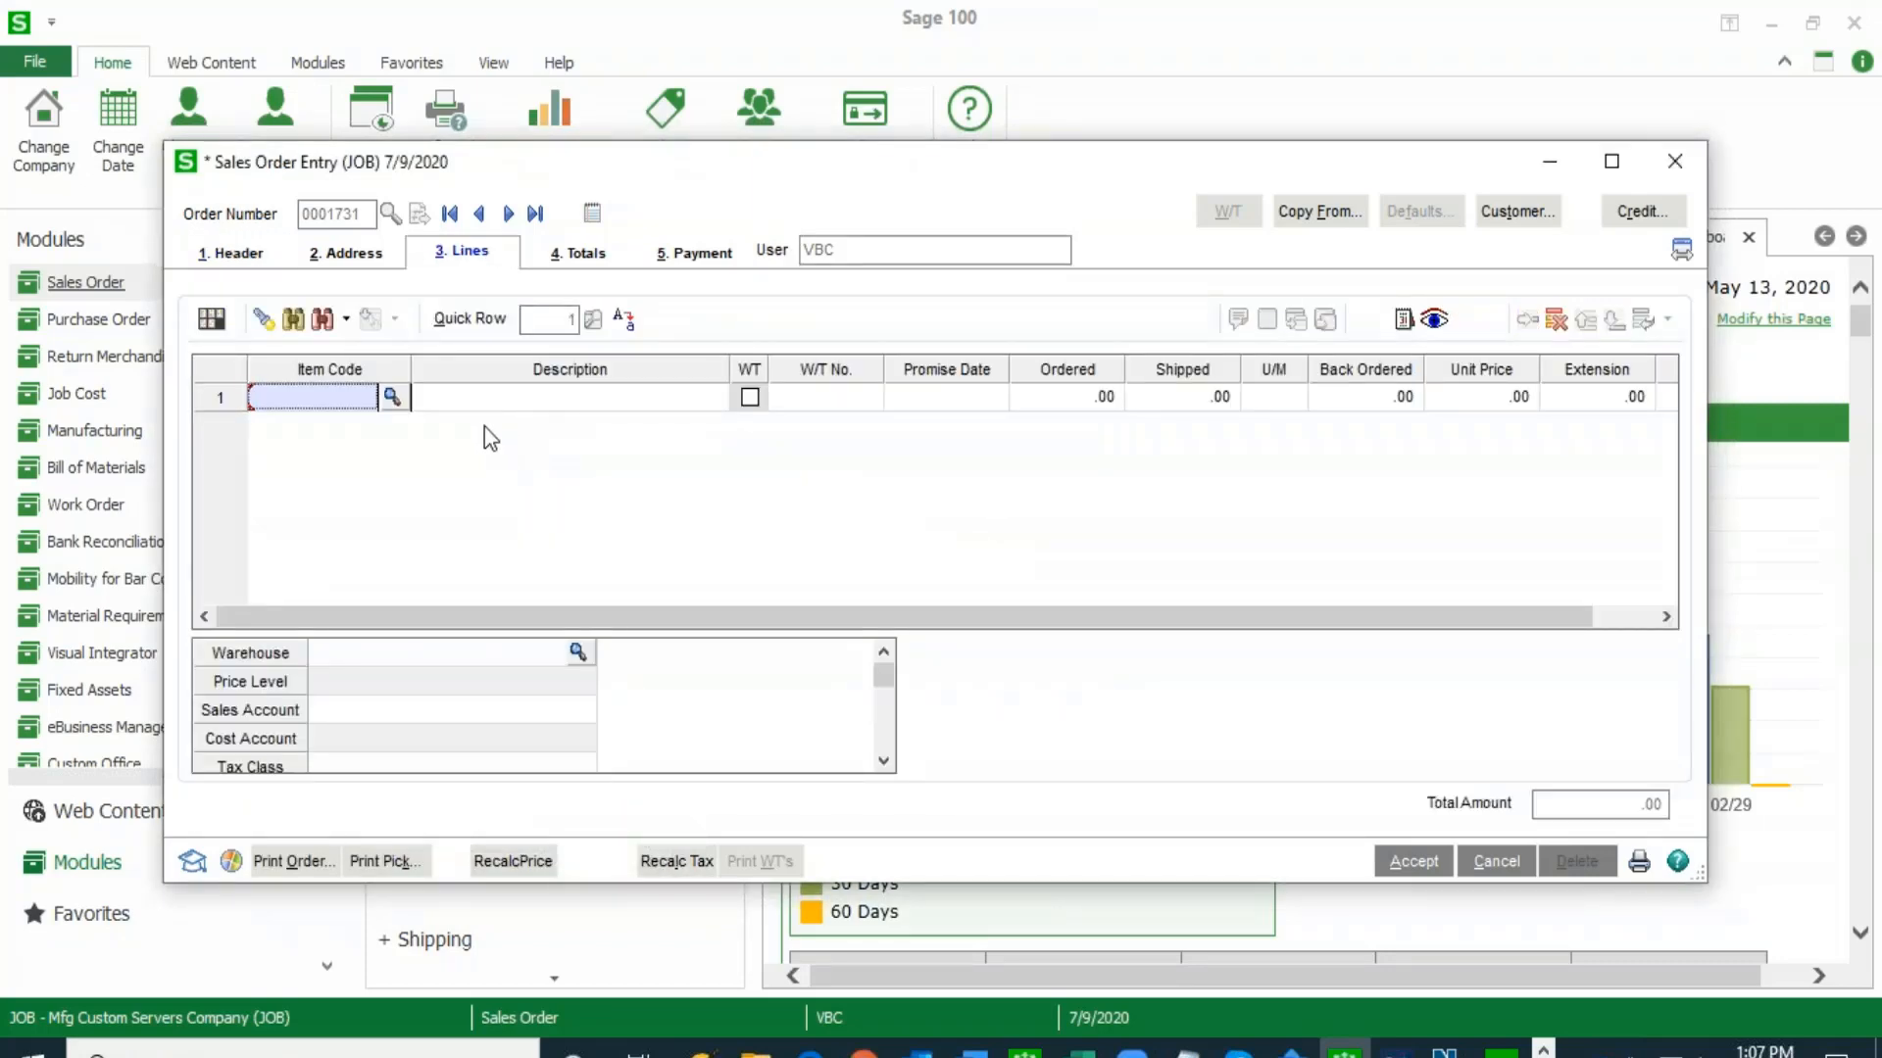
type("DOOR")
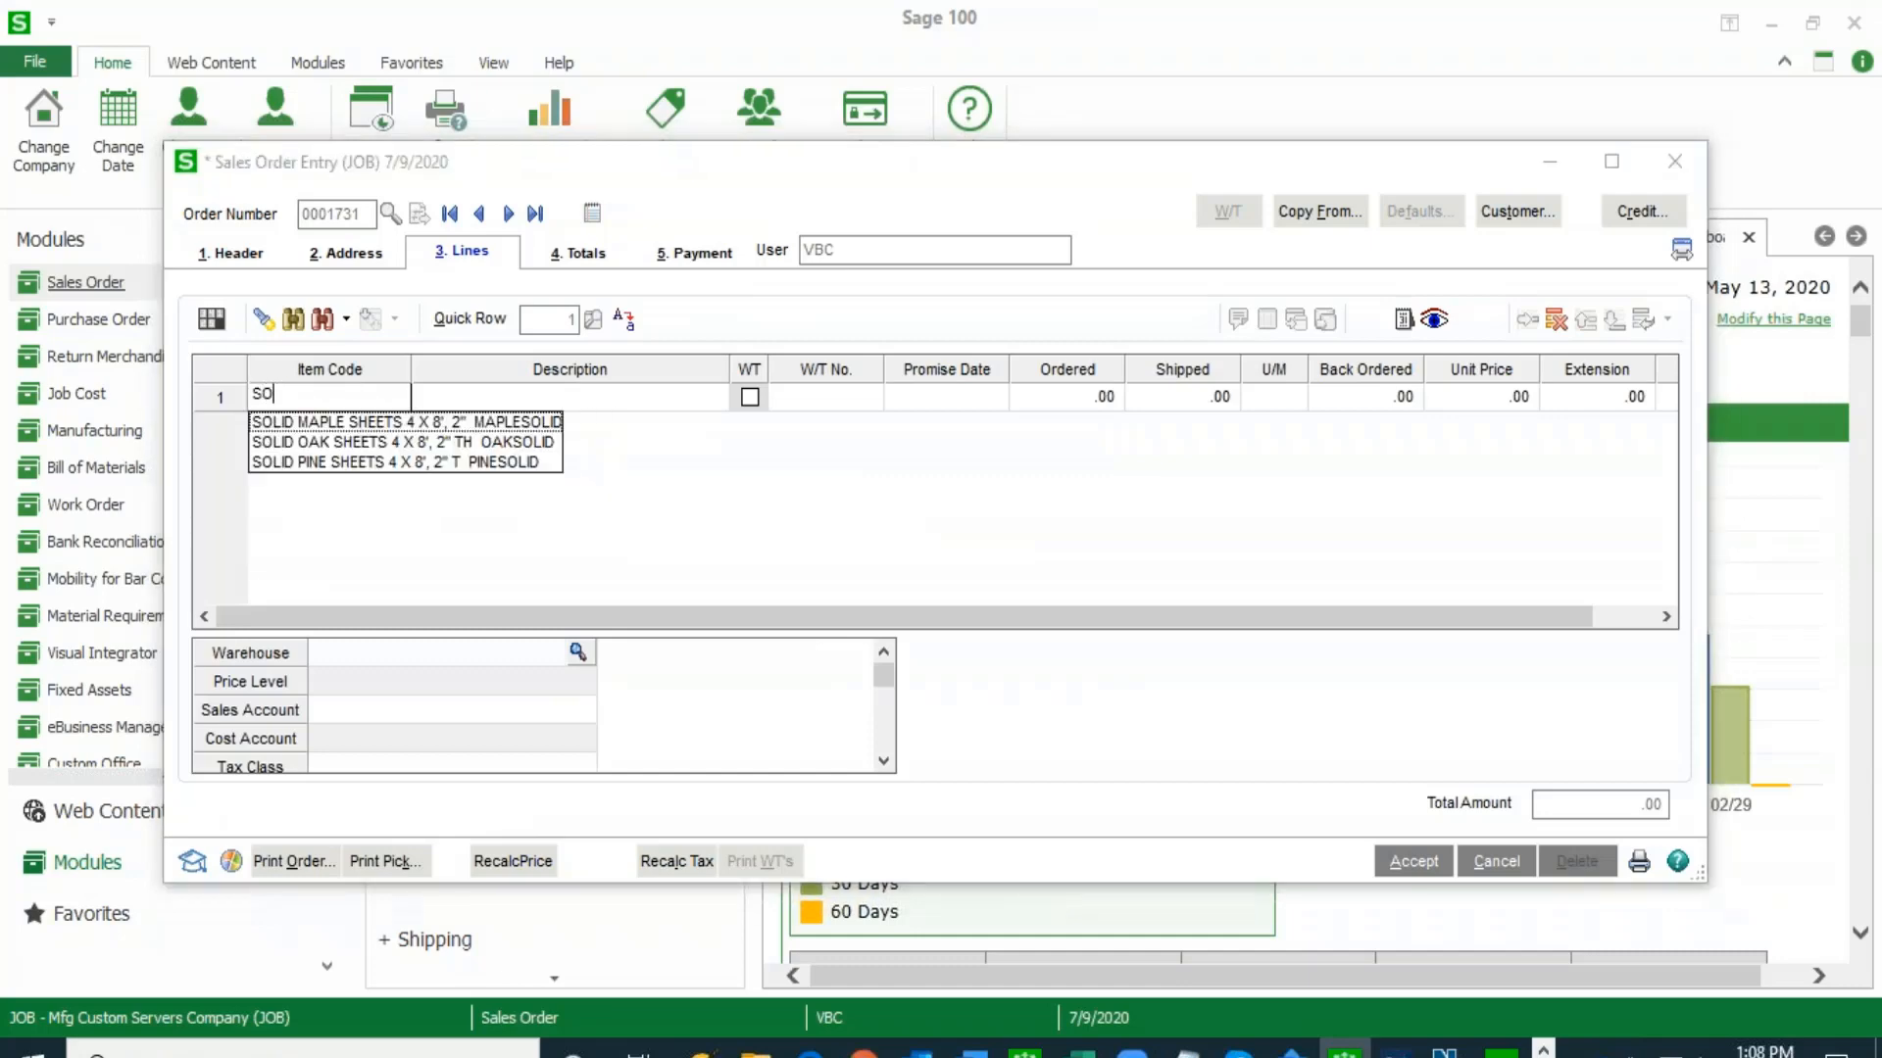
key("Tab")
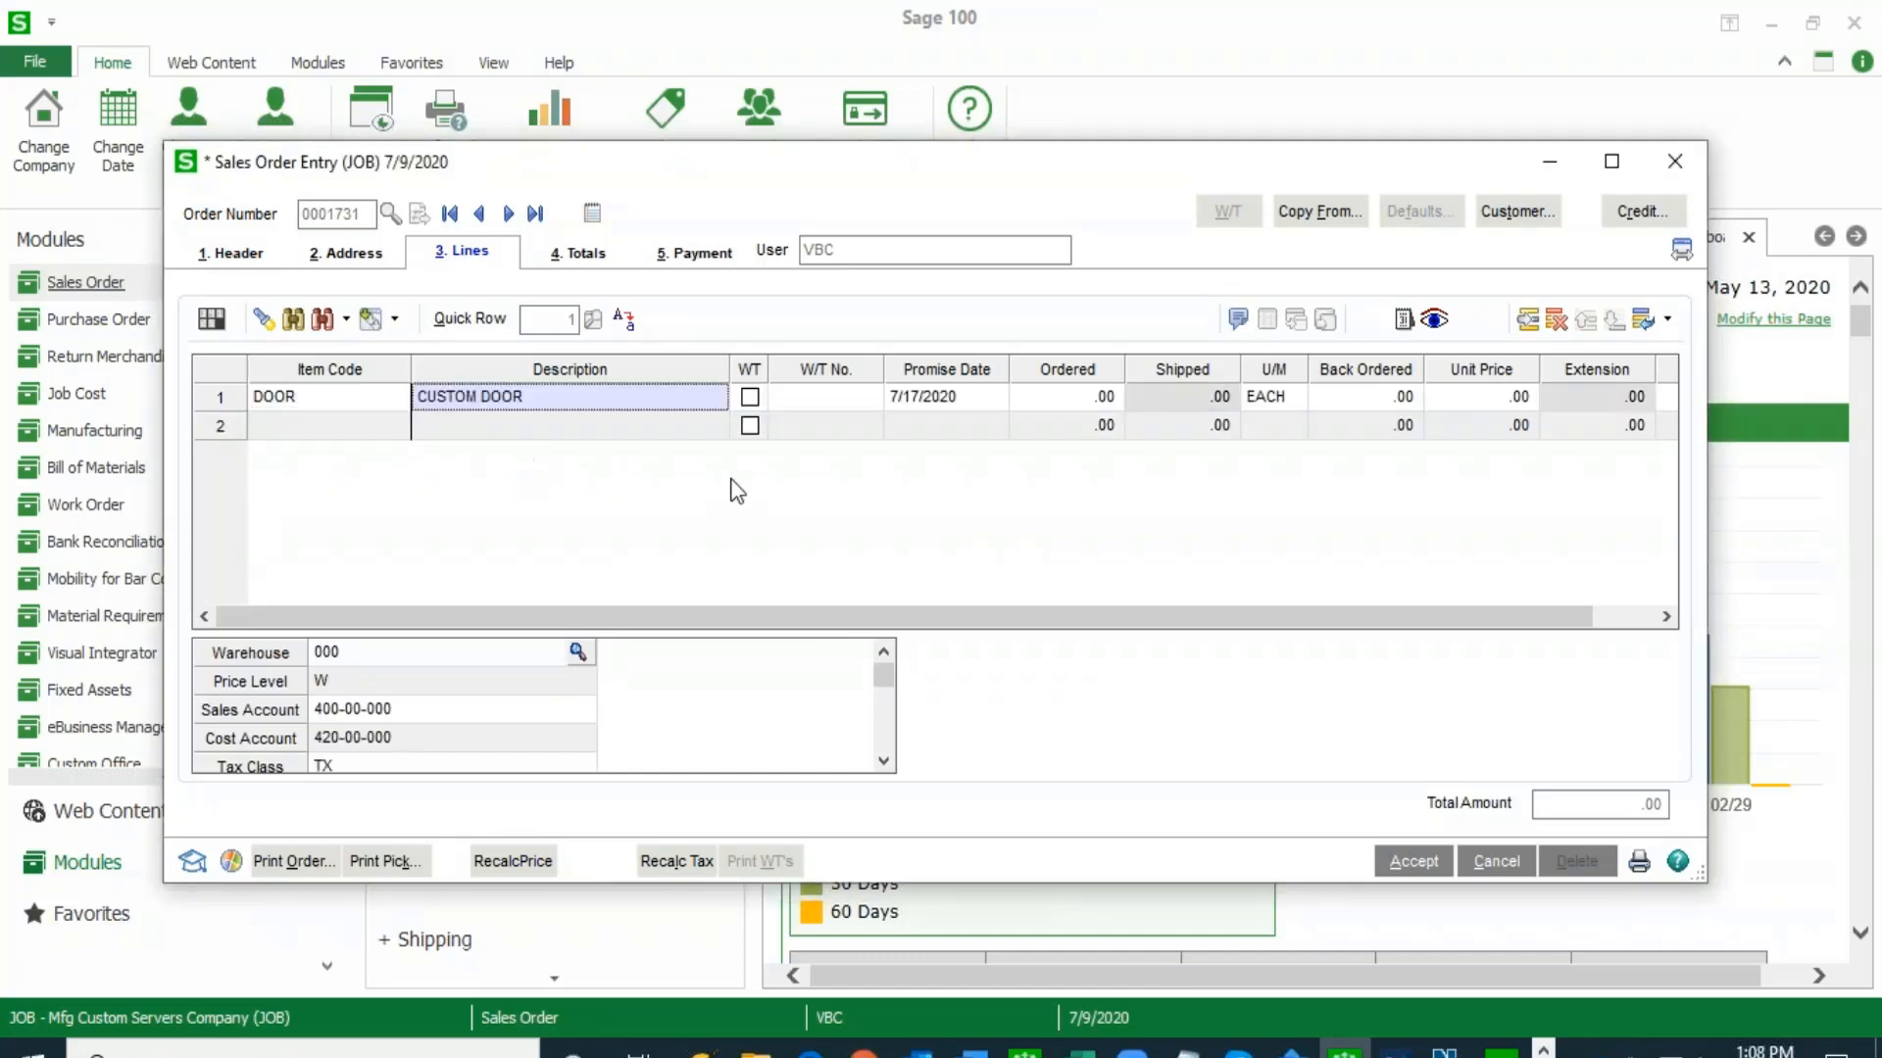
left_click(749, 397)
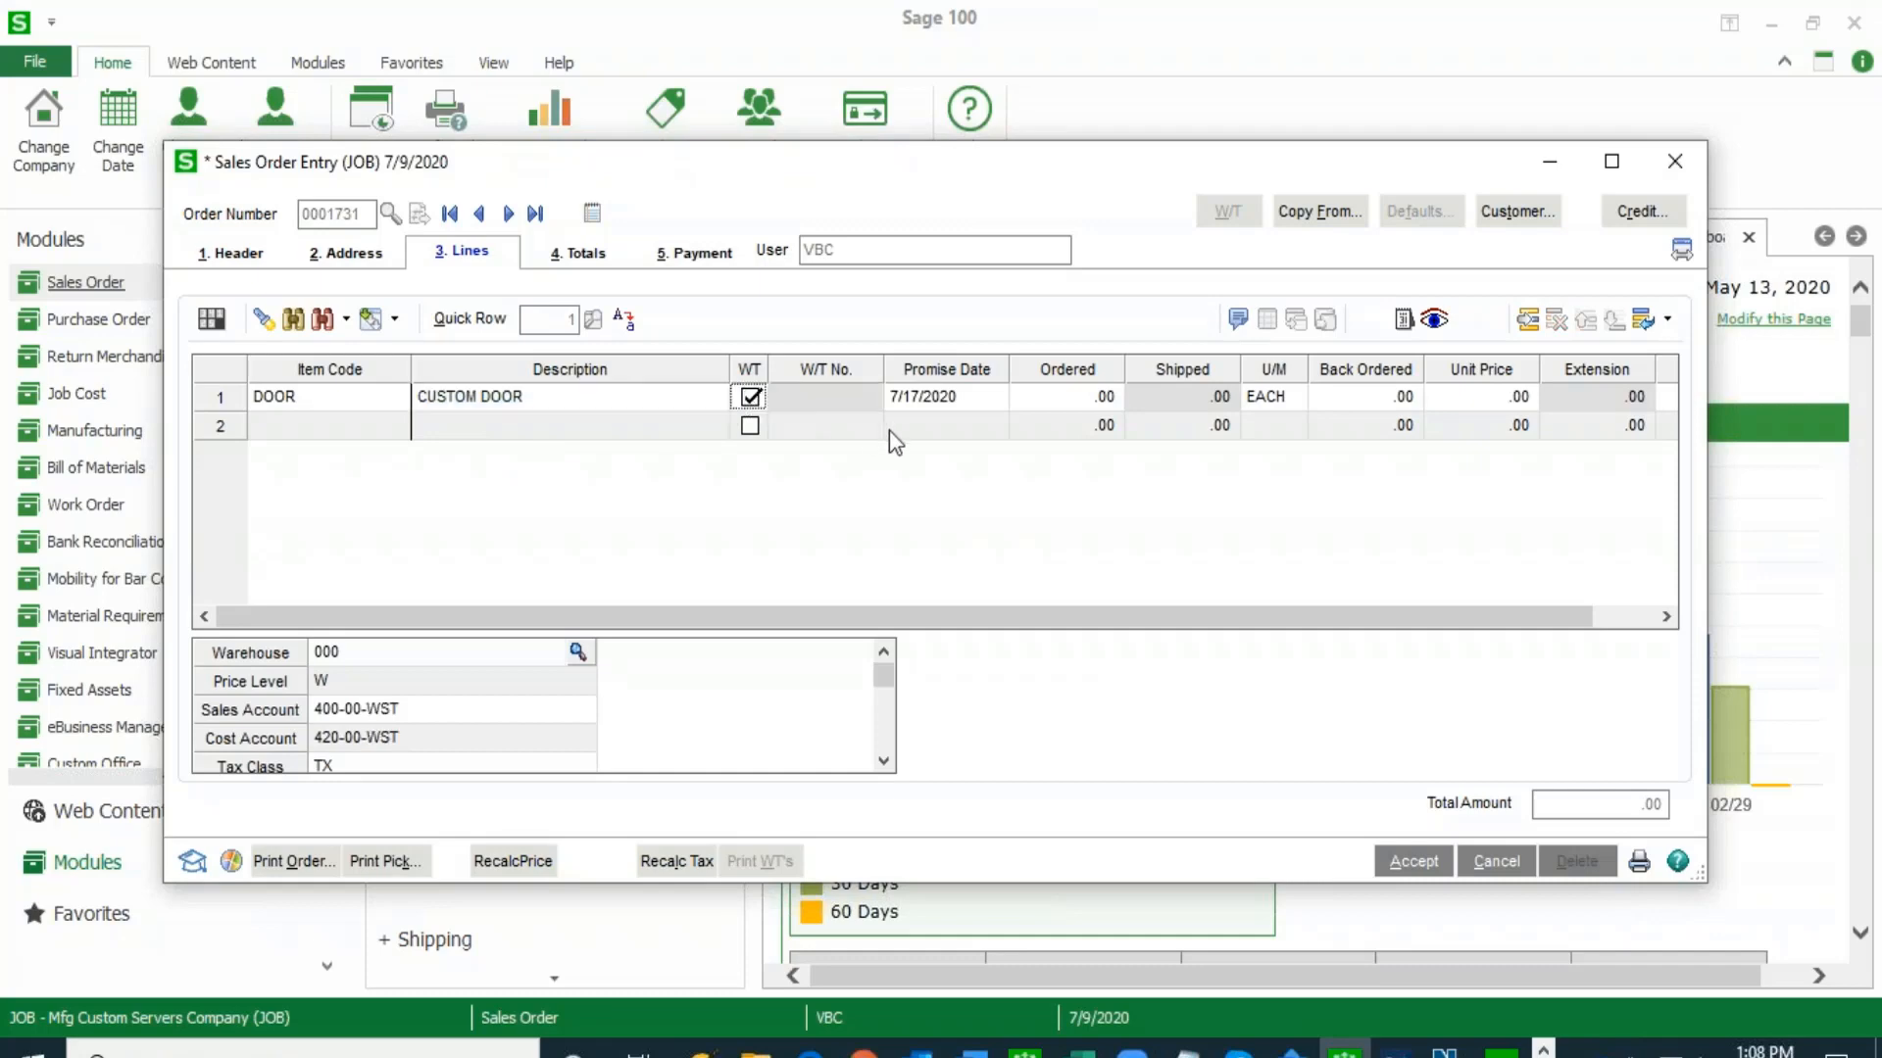
left_click(1084, 400)
type("1")
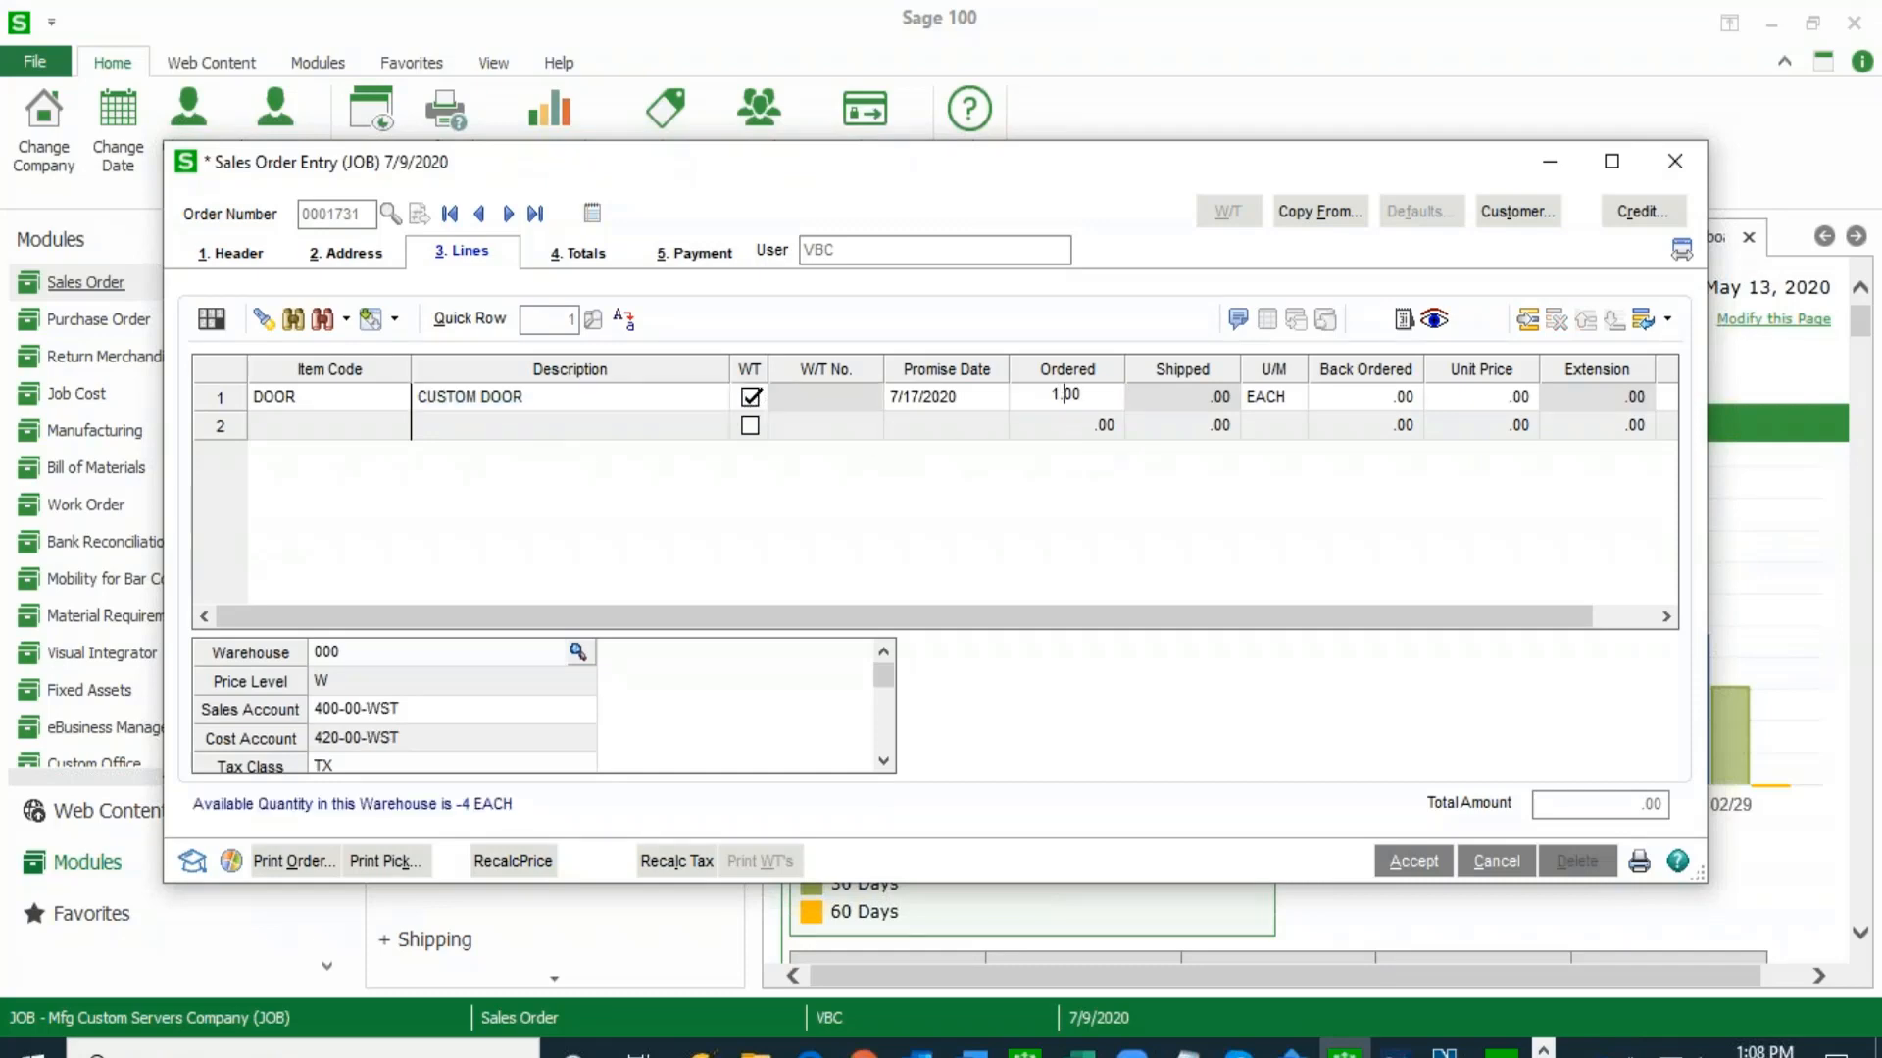
key("Tab")
left_click(581, 431)
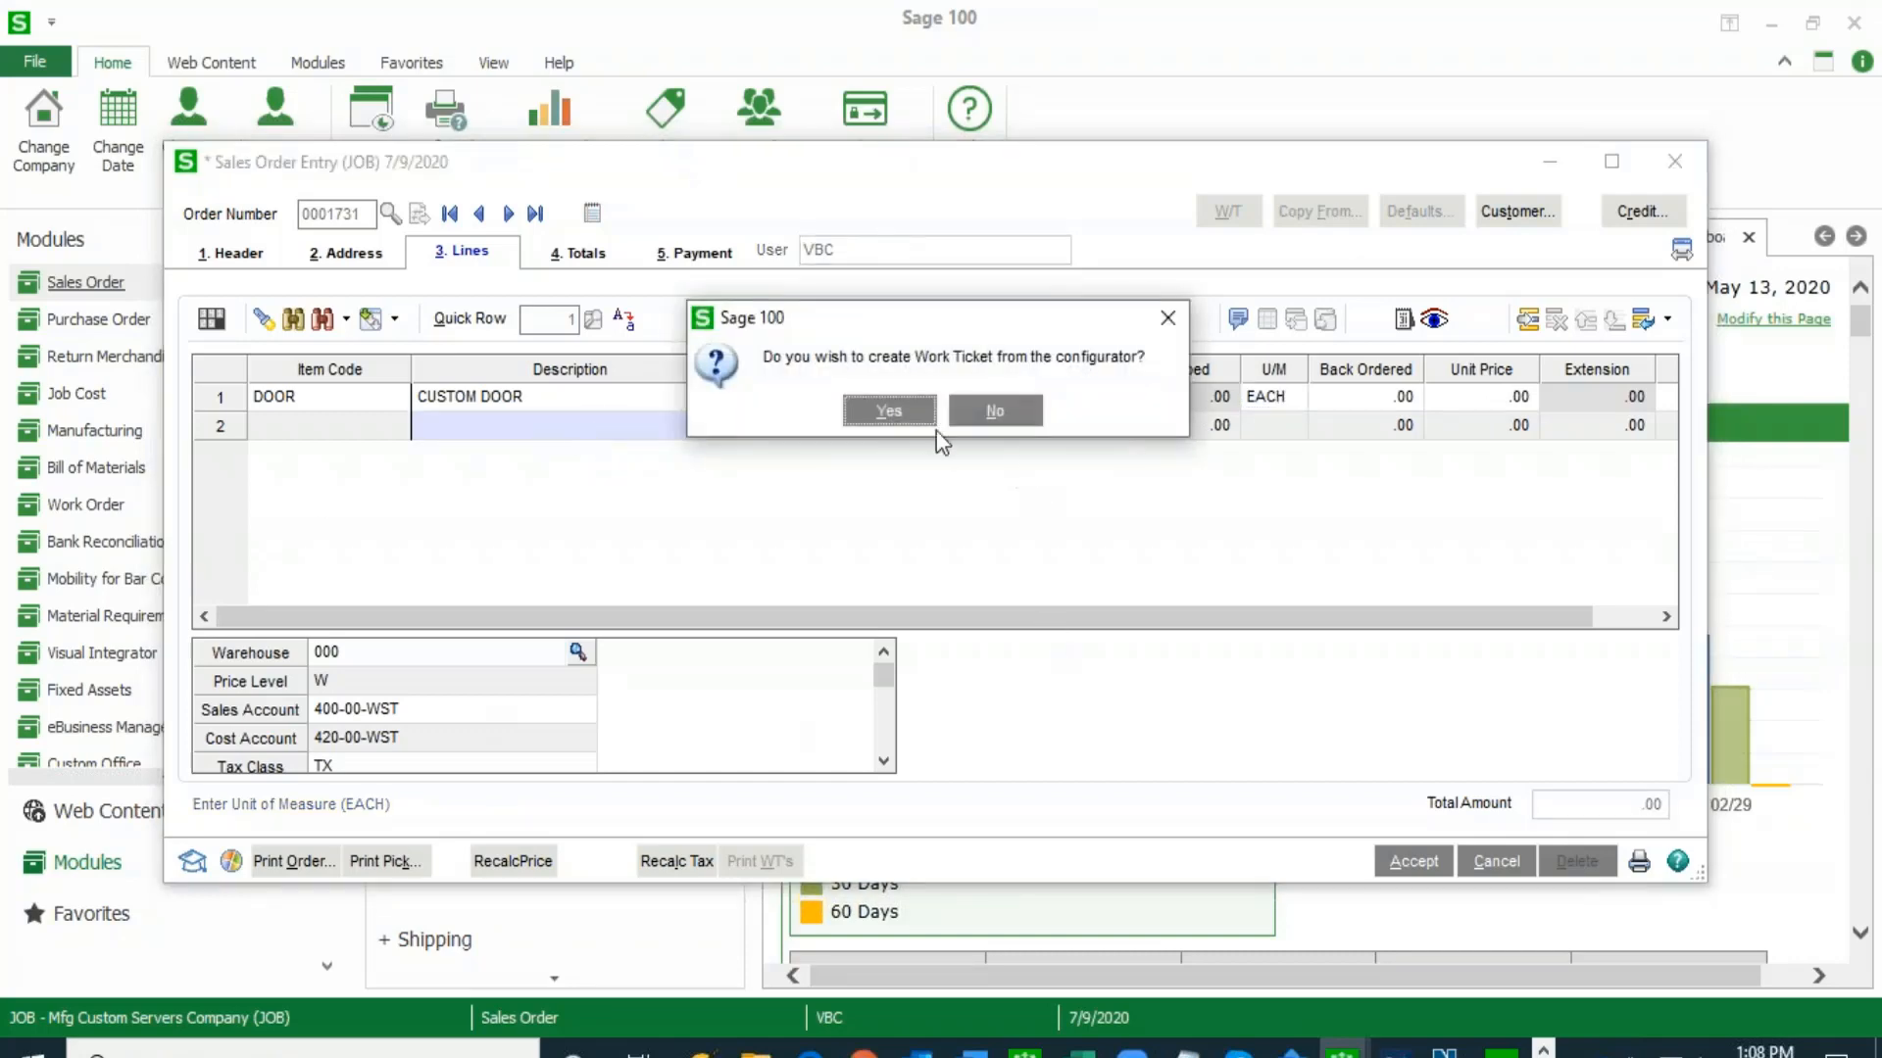
left_click(882, 416)
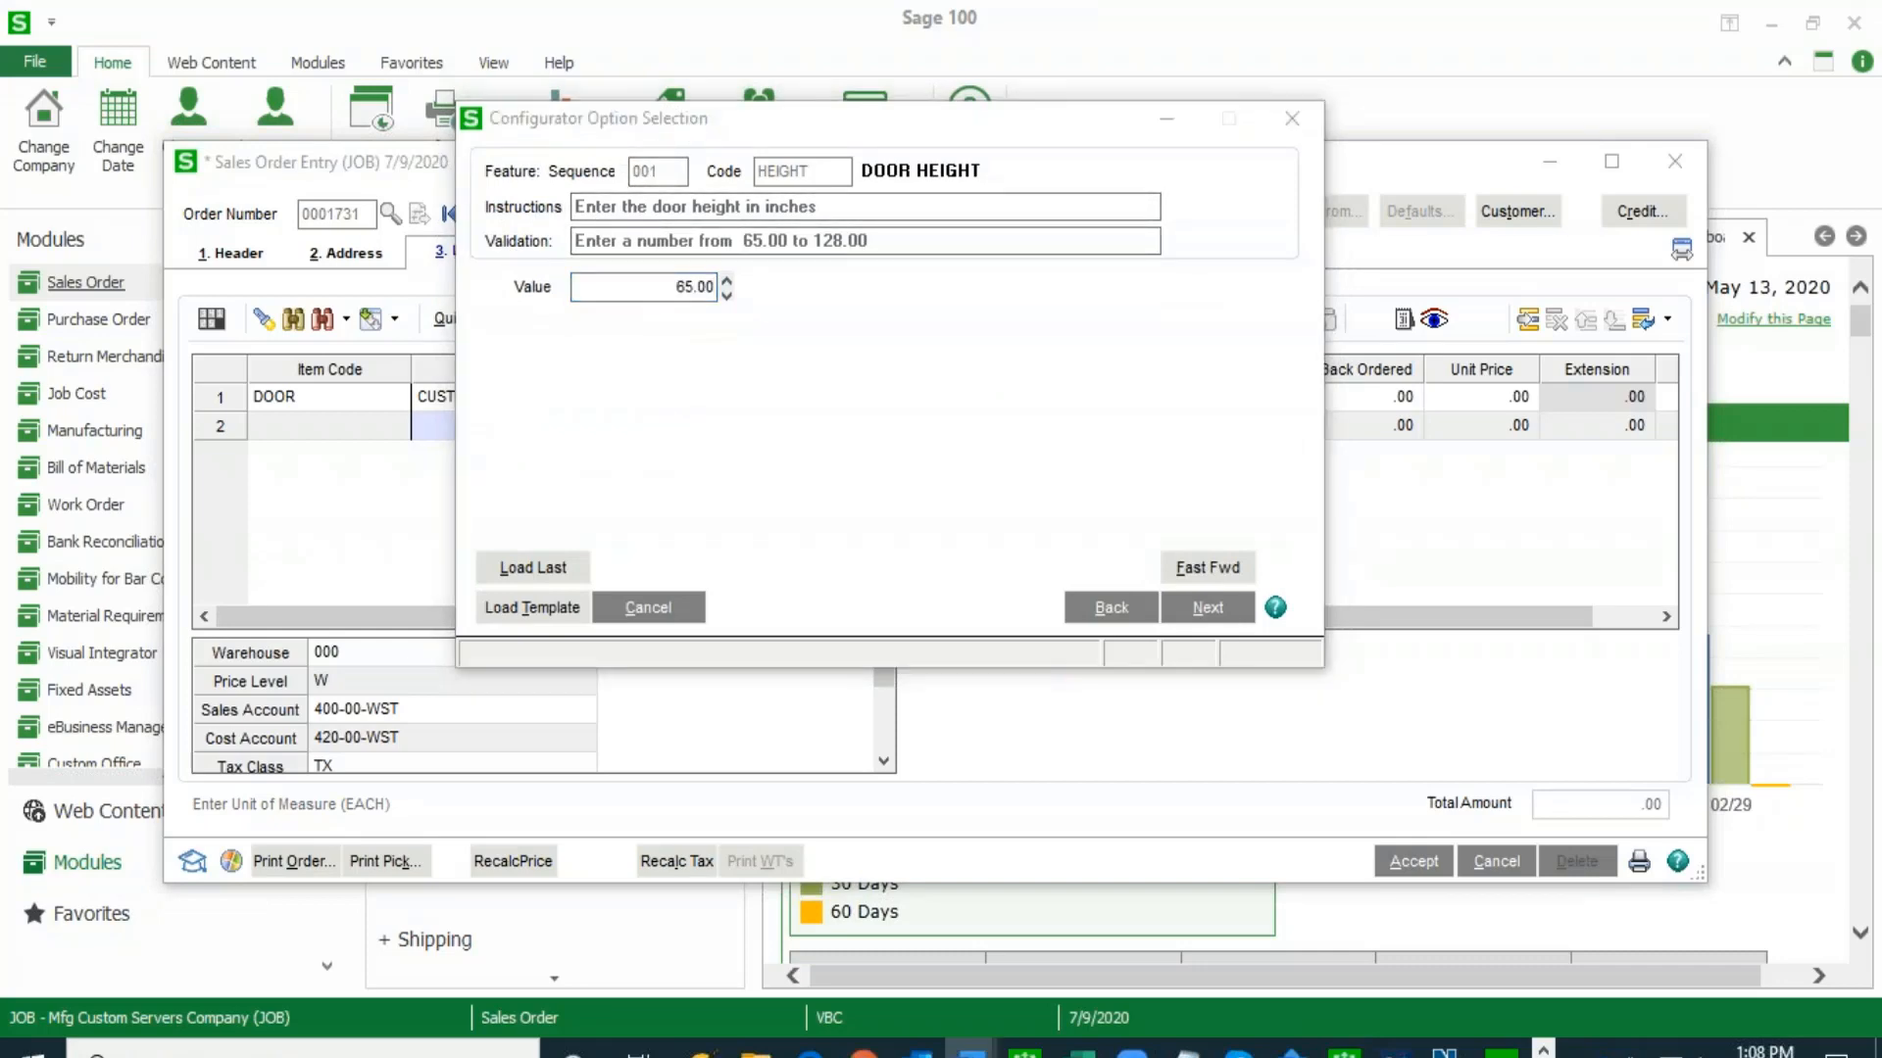
- Try to set the door height to 150.00 inches in the configurator
key("alt+Tab")
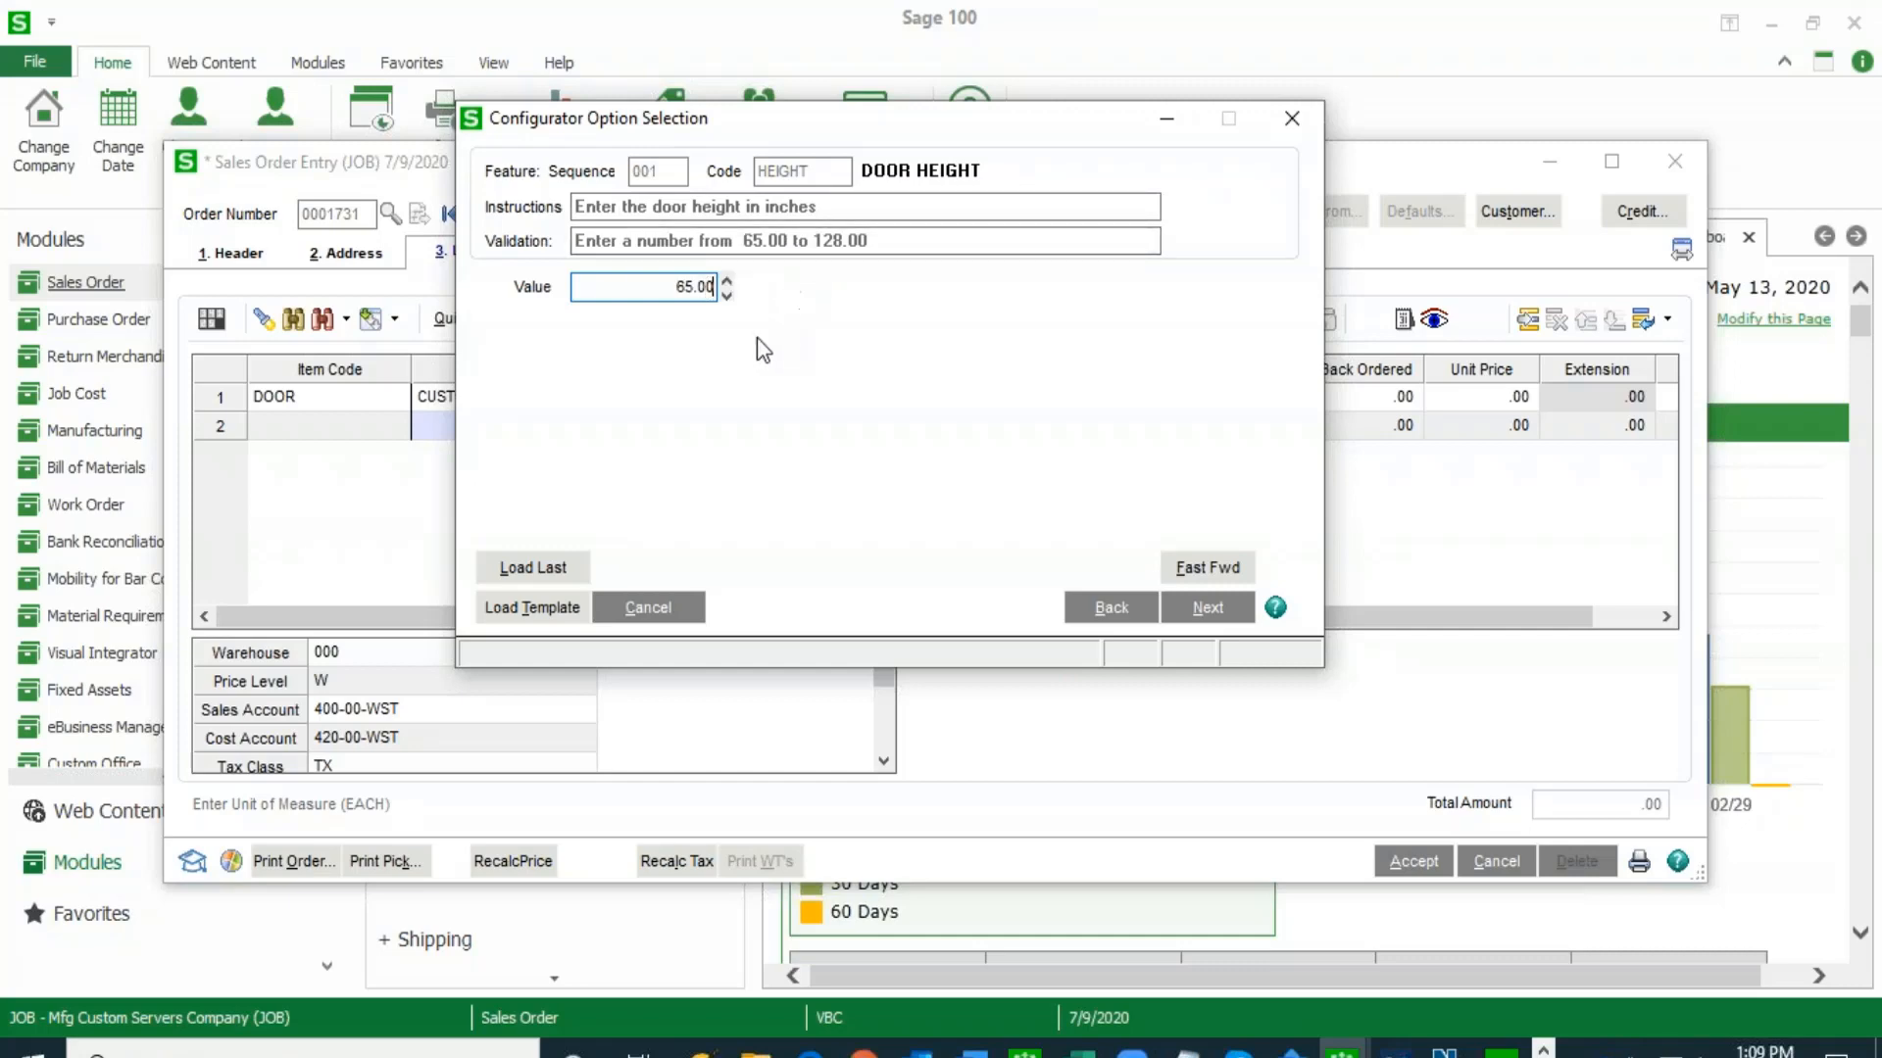
double_click(661, 281)
type("1.50")
type("00")
key("Tab")
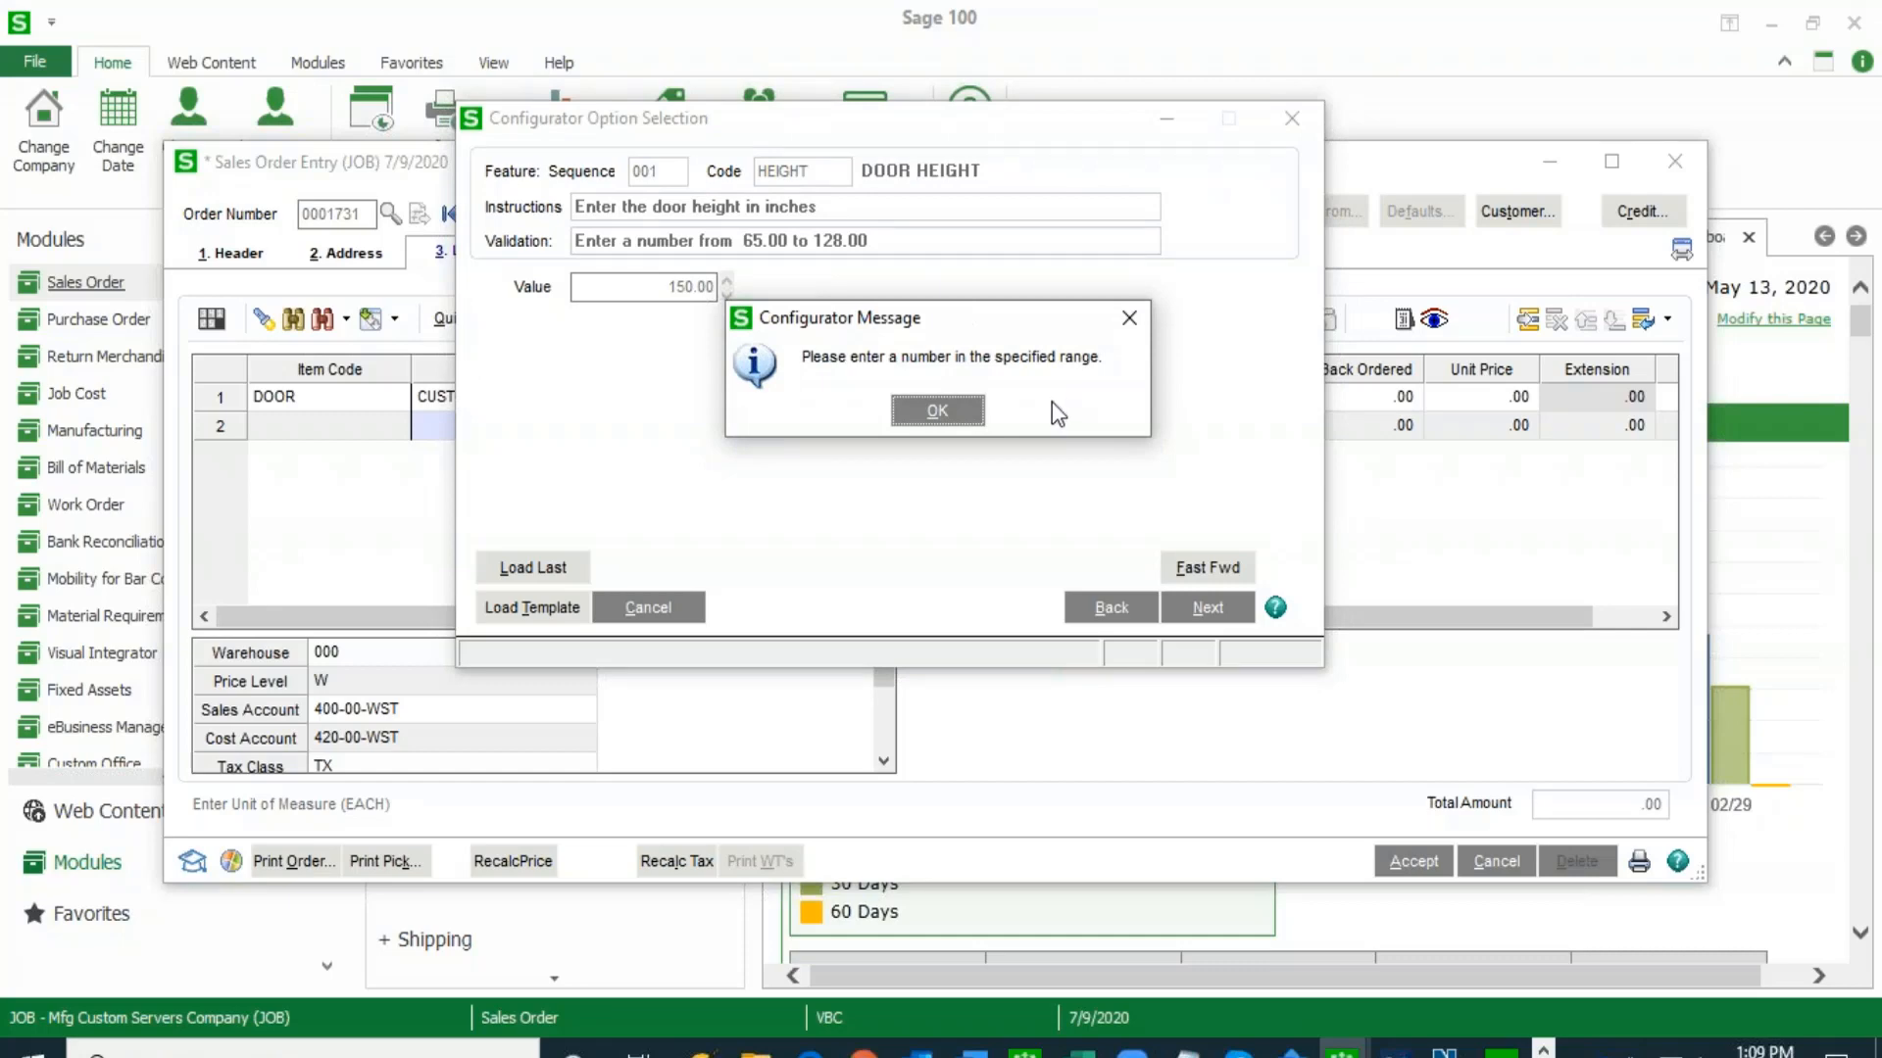
left_click(953, 417)
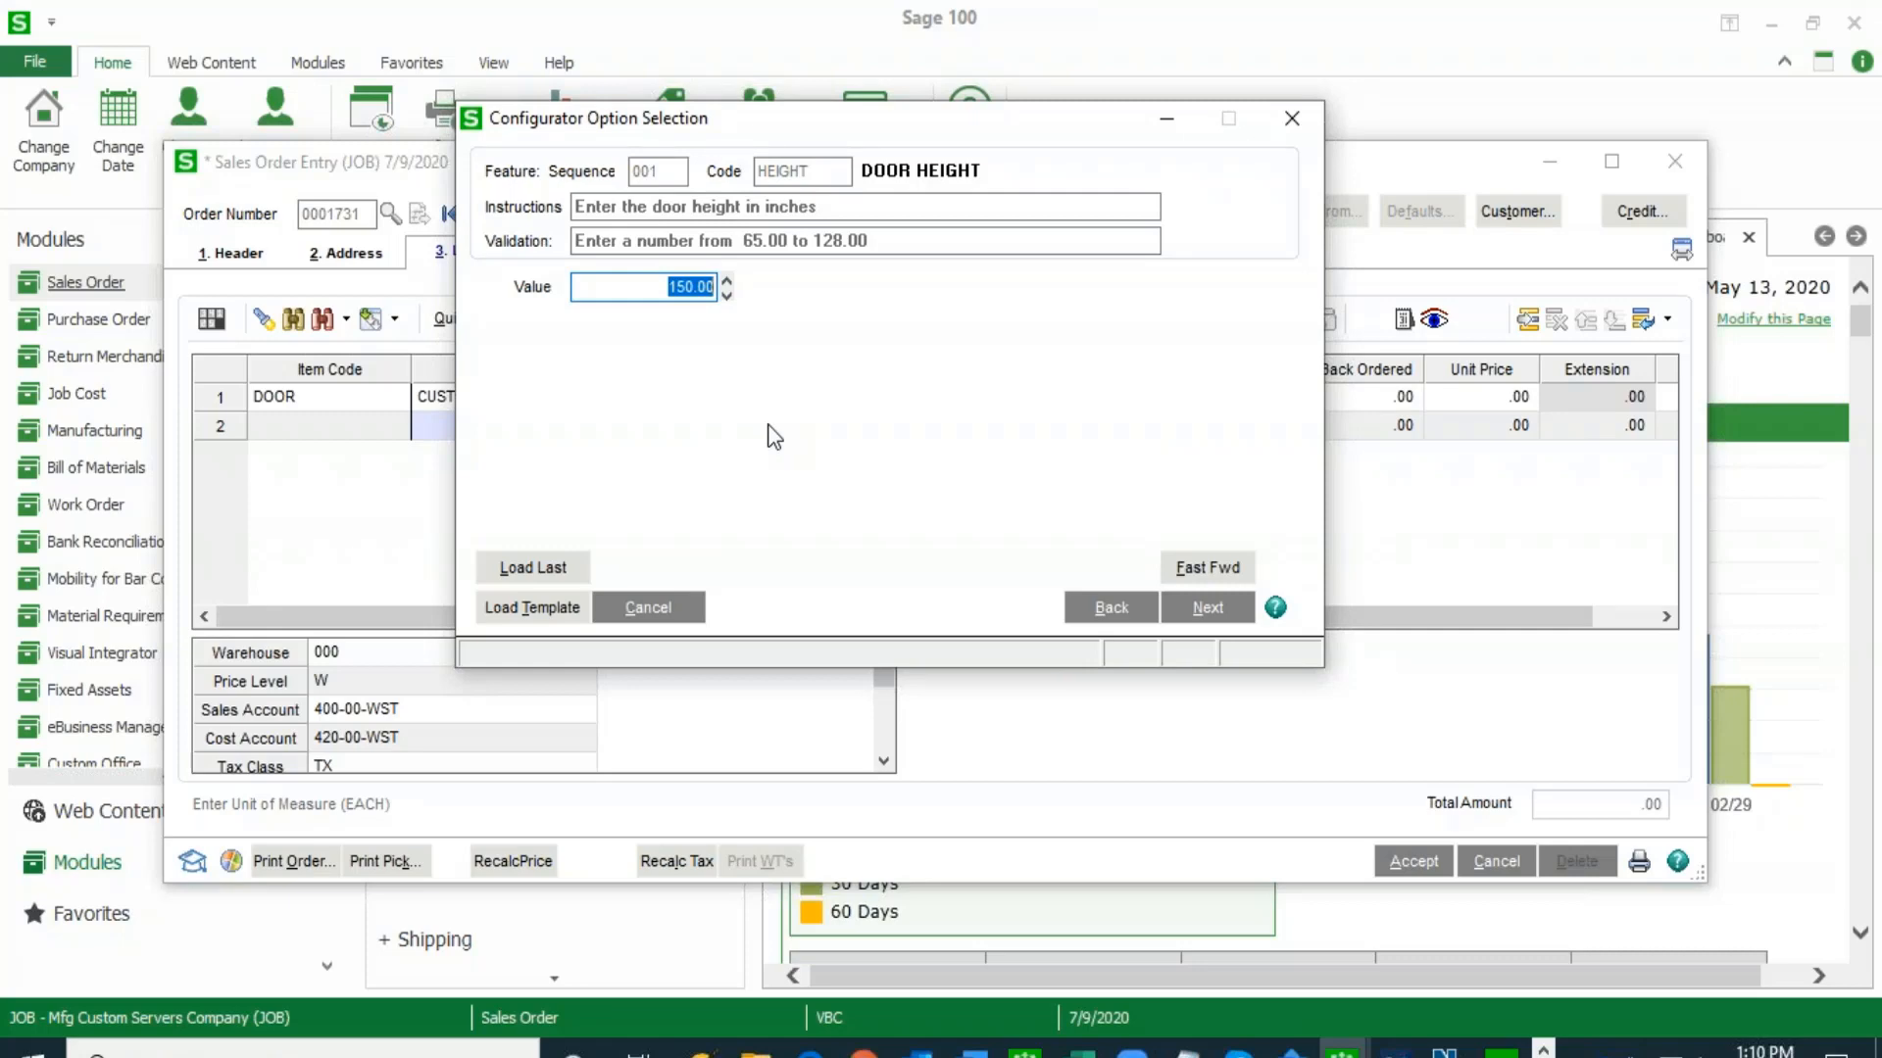
- Set the door height to 80 inches and continue to the door width feature
type("80")
key("Tab")
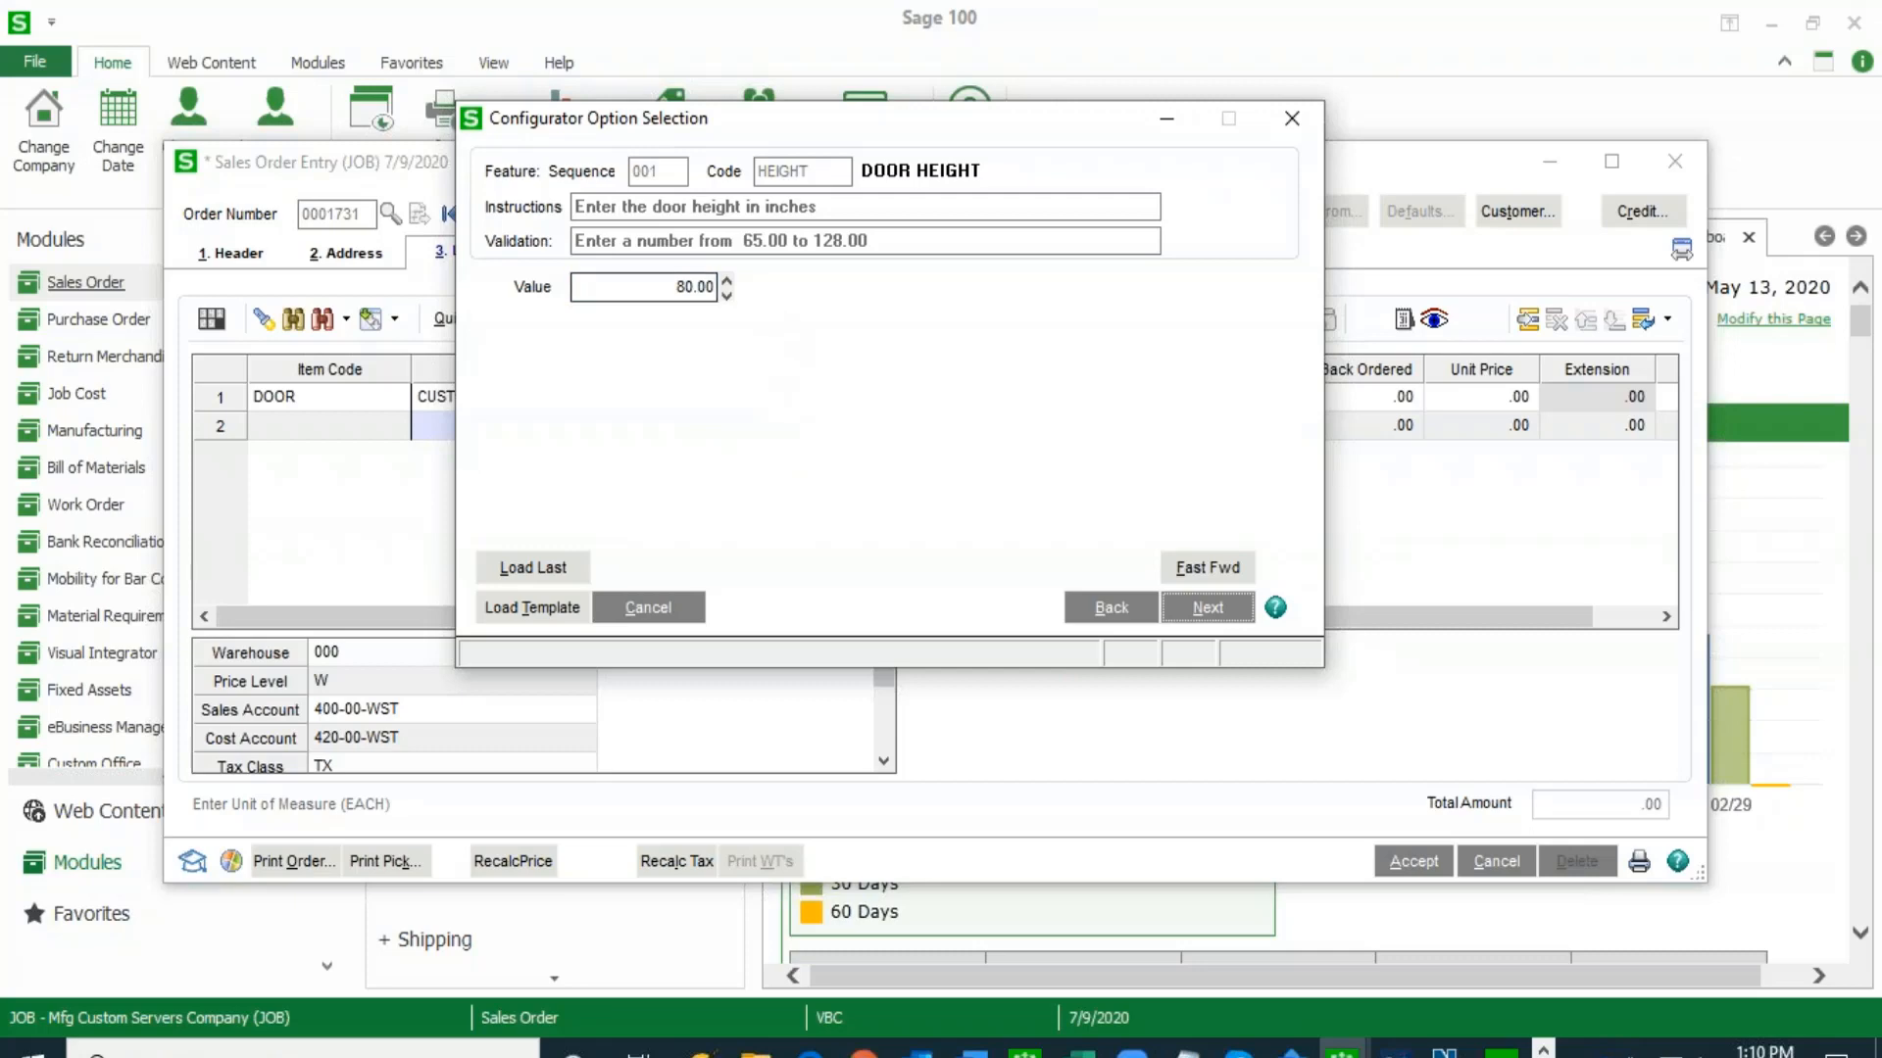
left_click(1207, 609)
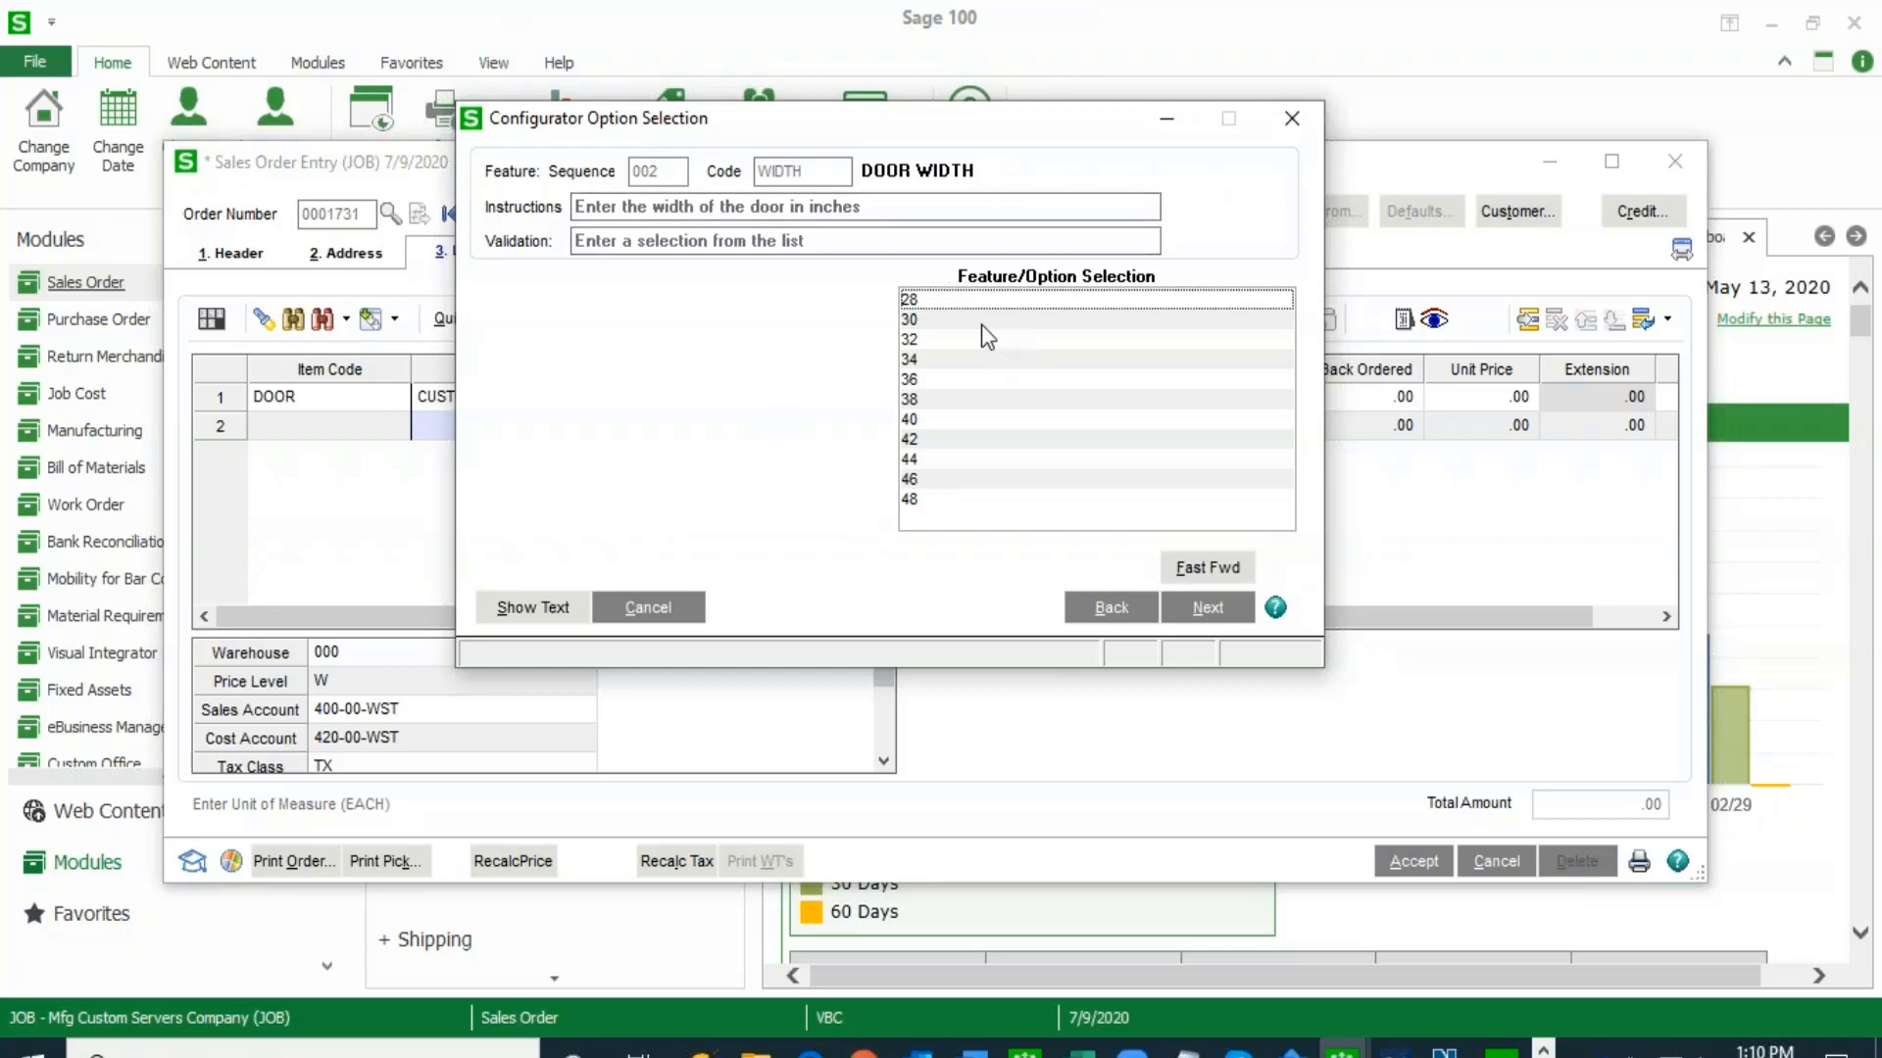
- Select 36 inches as the door width and continue to the wood species feature
left_click(938, 299)
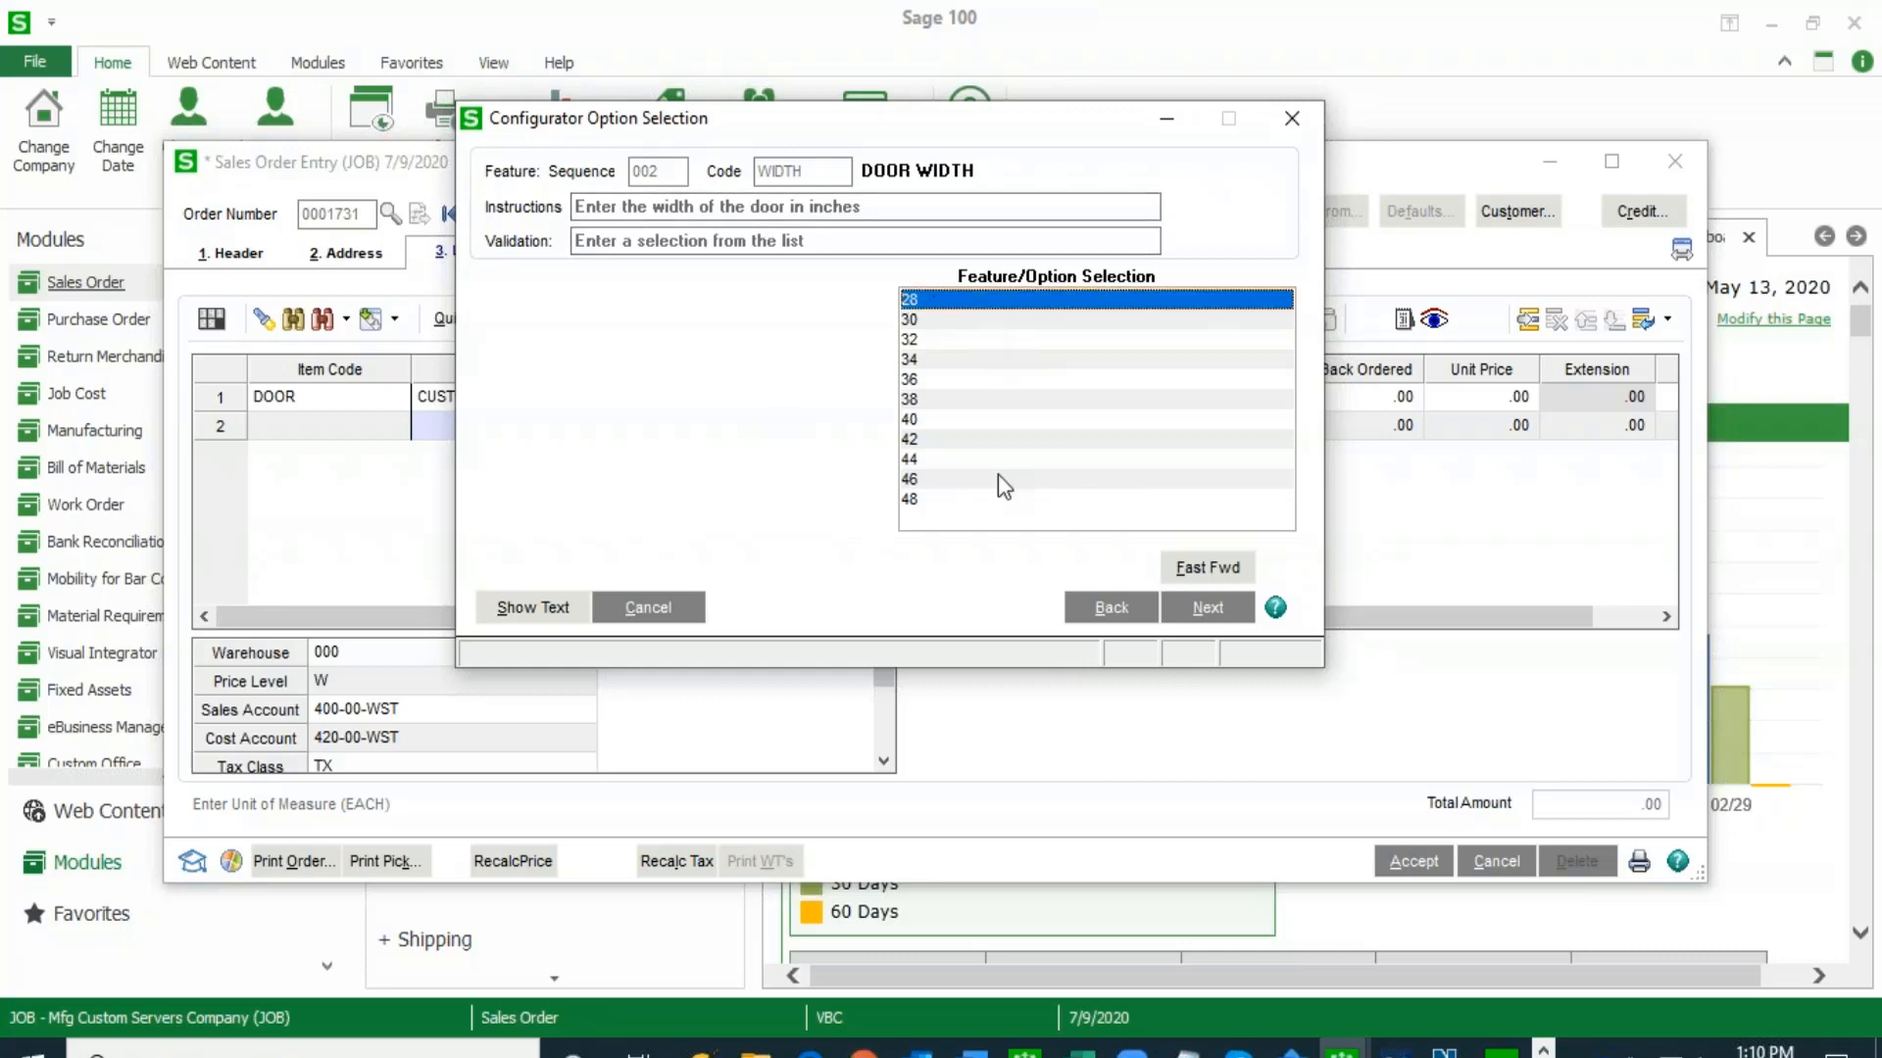
left_click(940, 500)
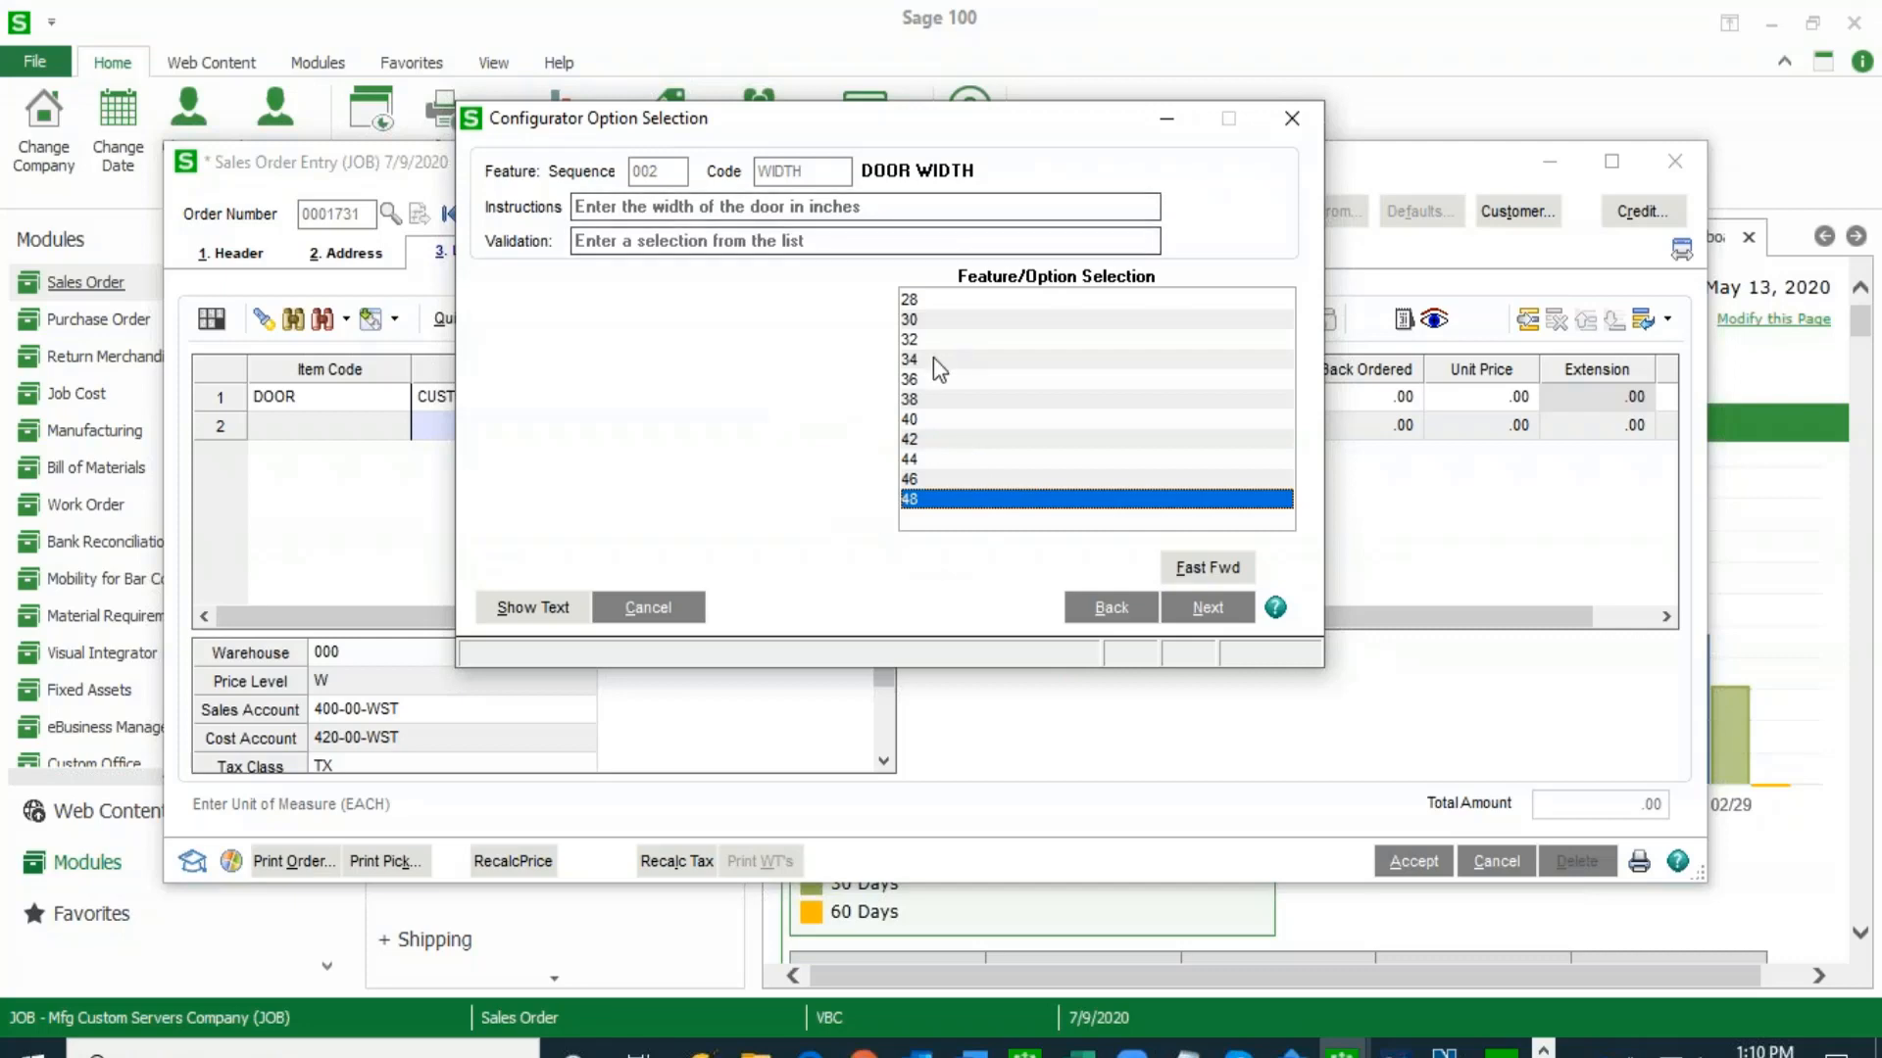
left_click(931, 383)
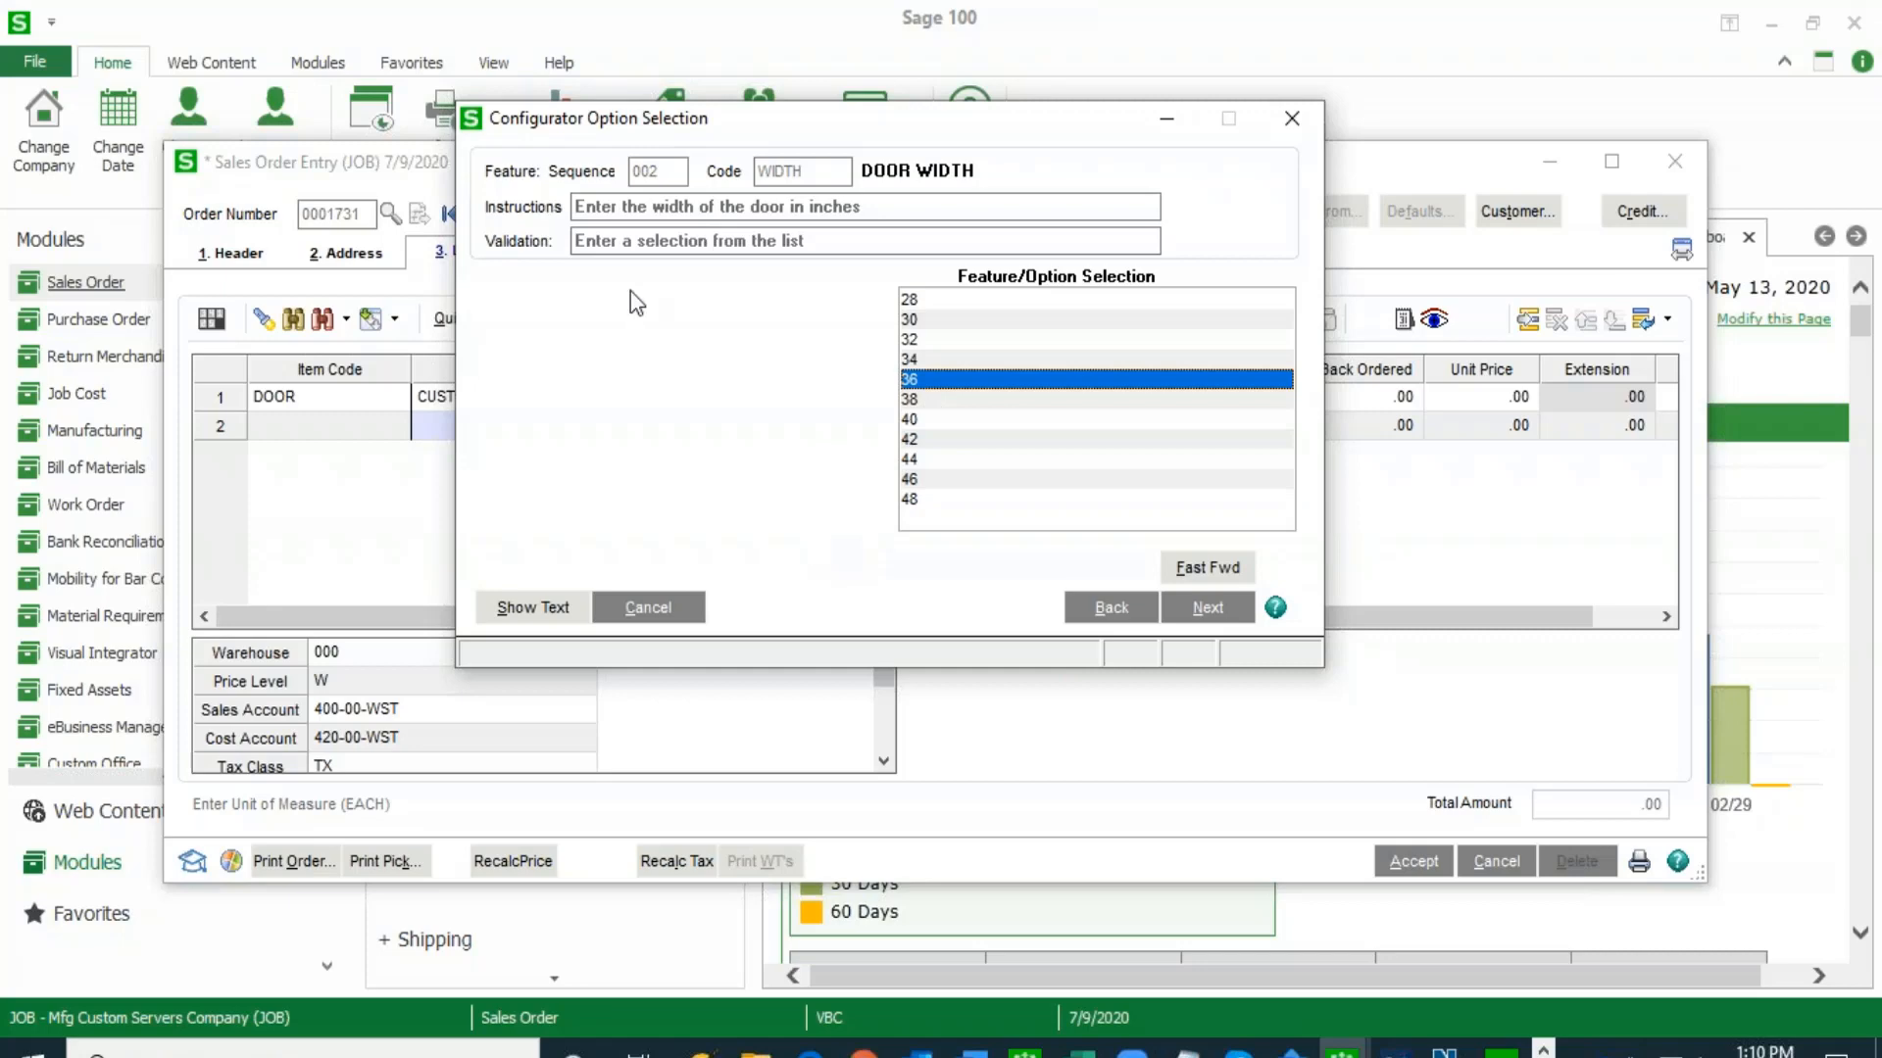
left_click(1197, 615)
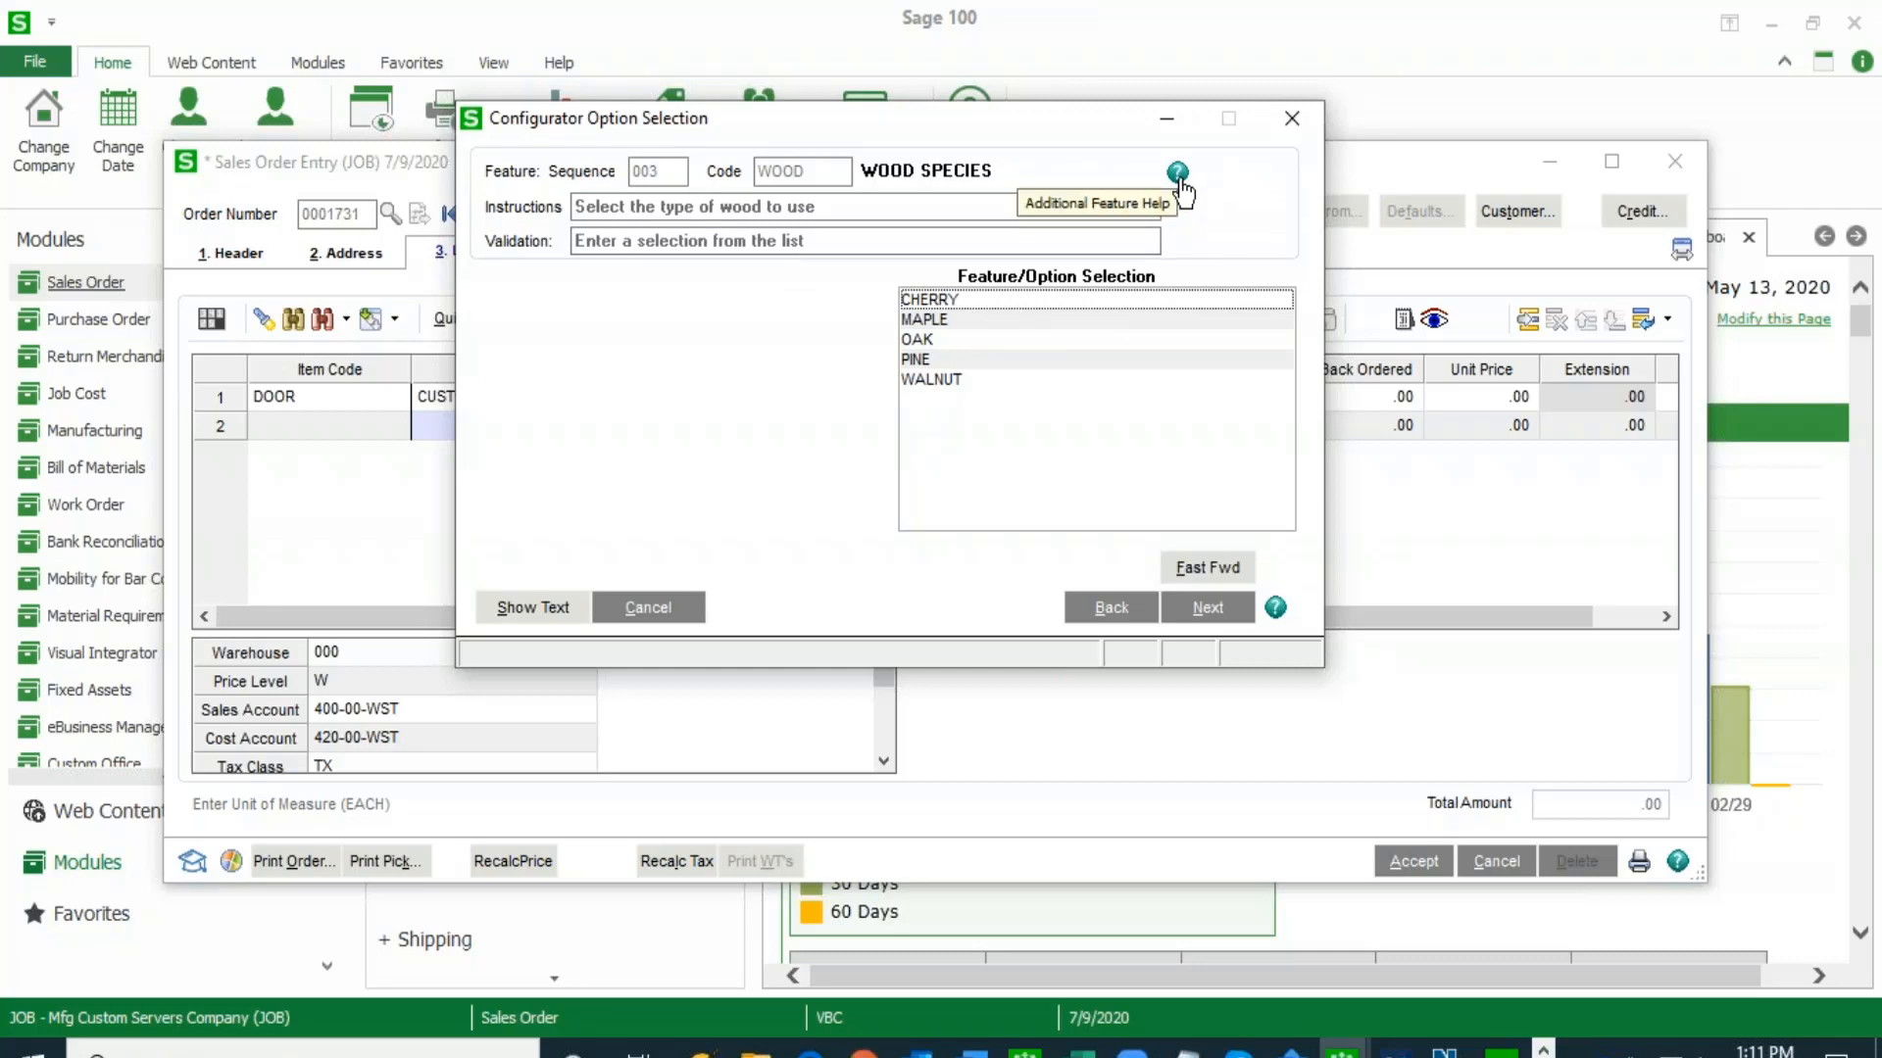
- Read the additional help for wood species and check which door core options are offered with CHERRY
left_click(1178, 174)
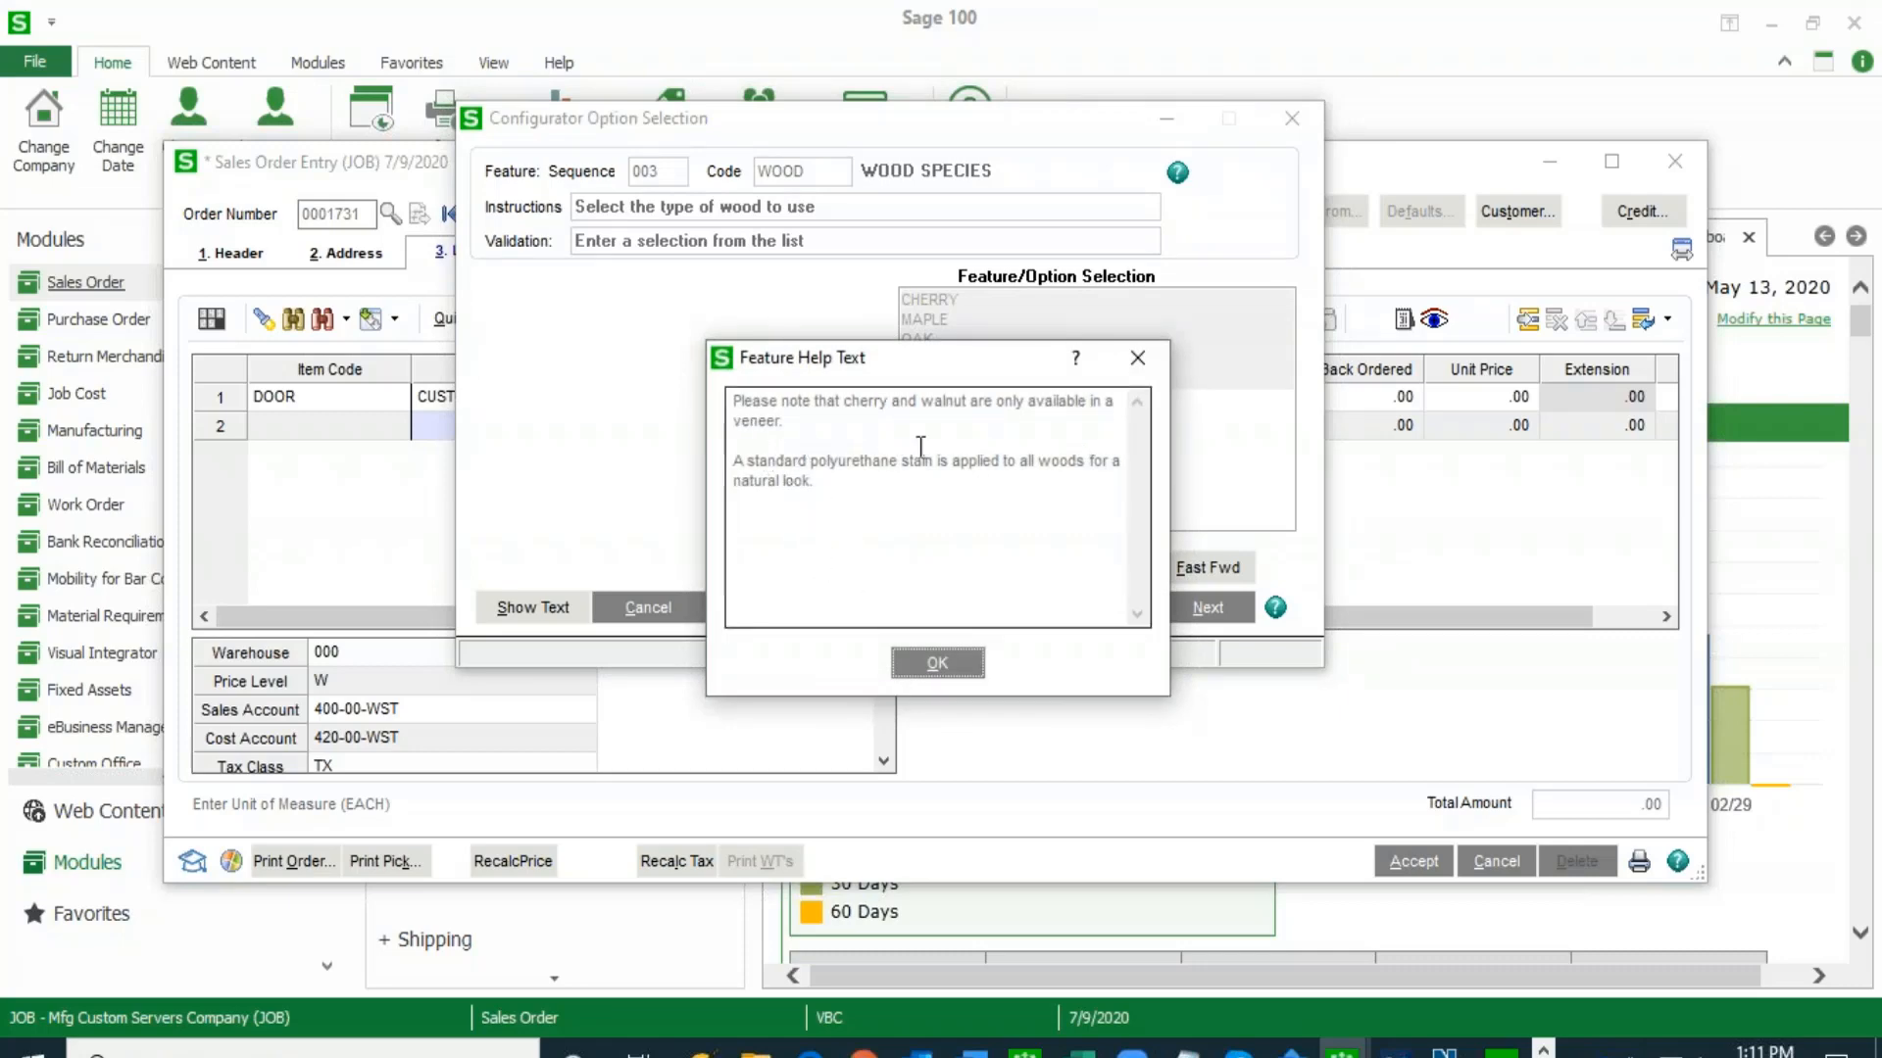
left_click(938, 665)
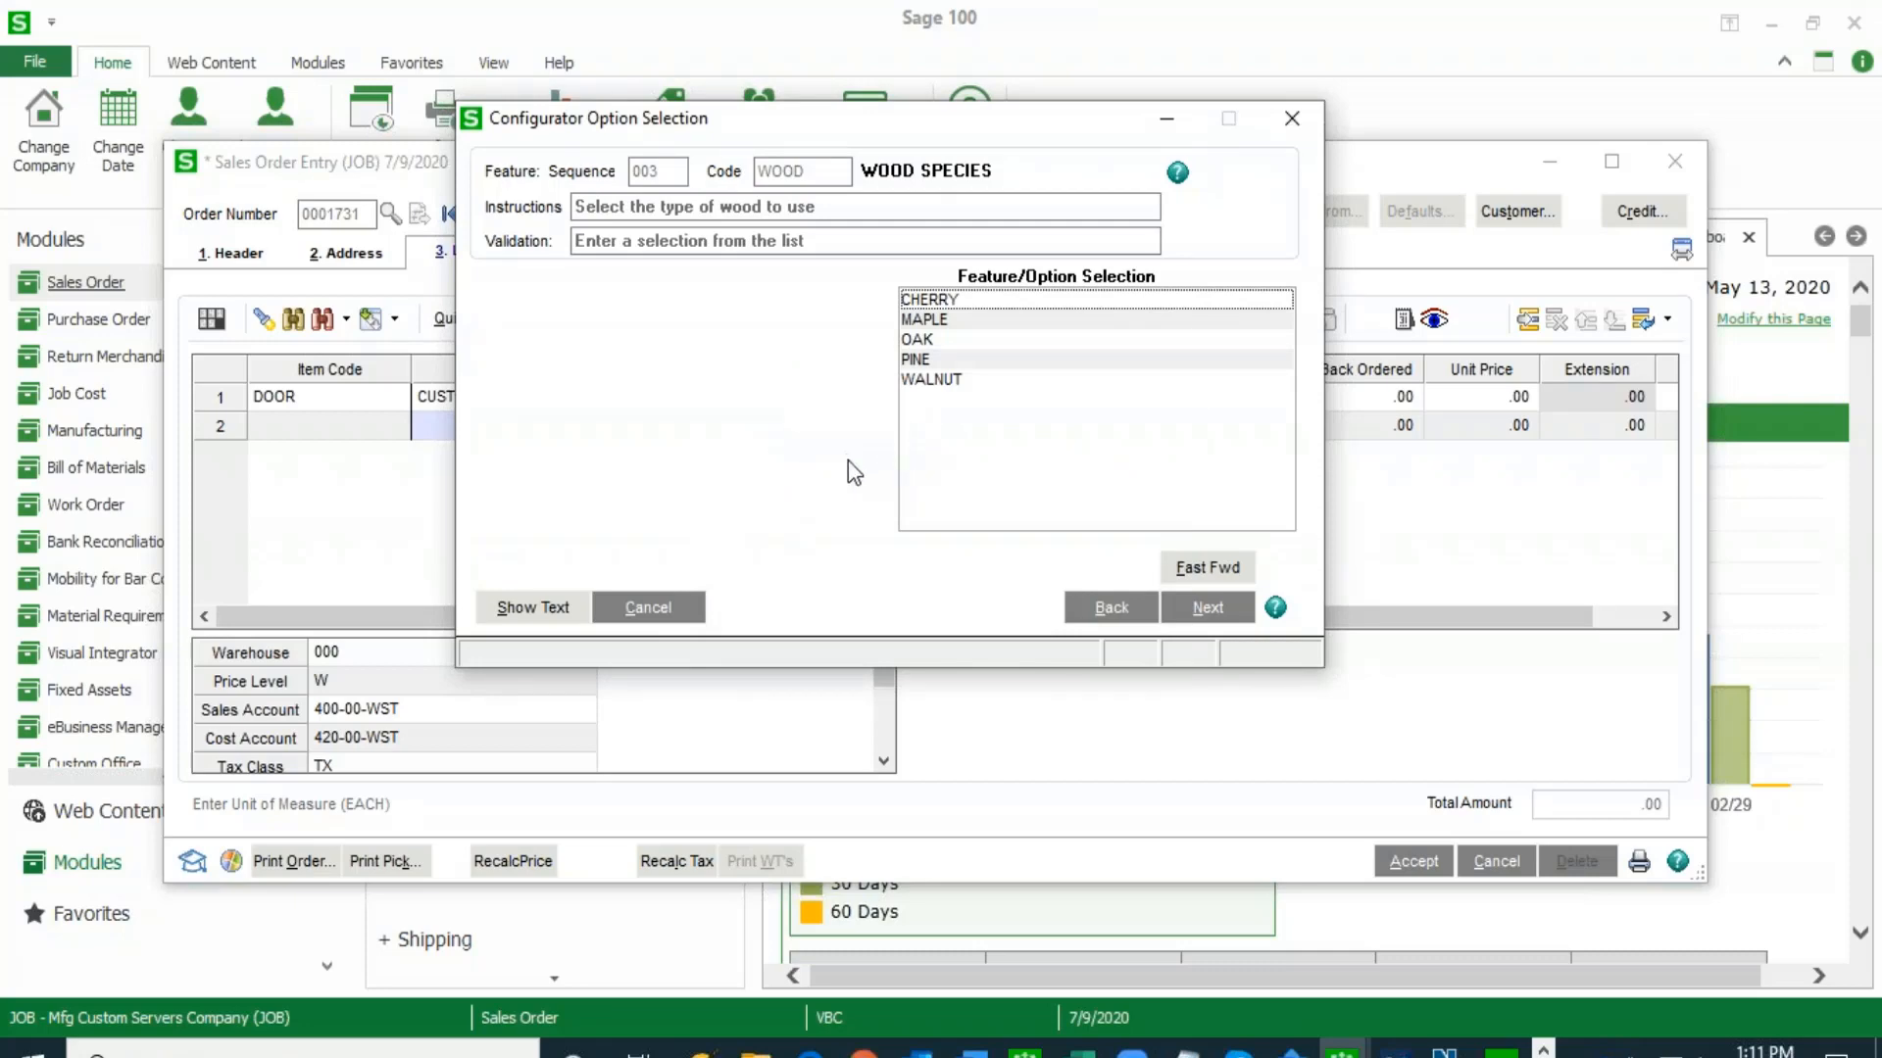
left_click(949, 300)
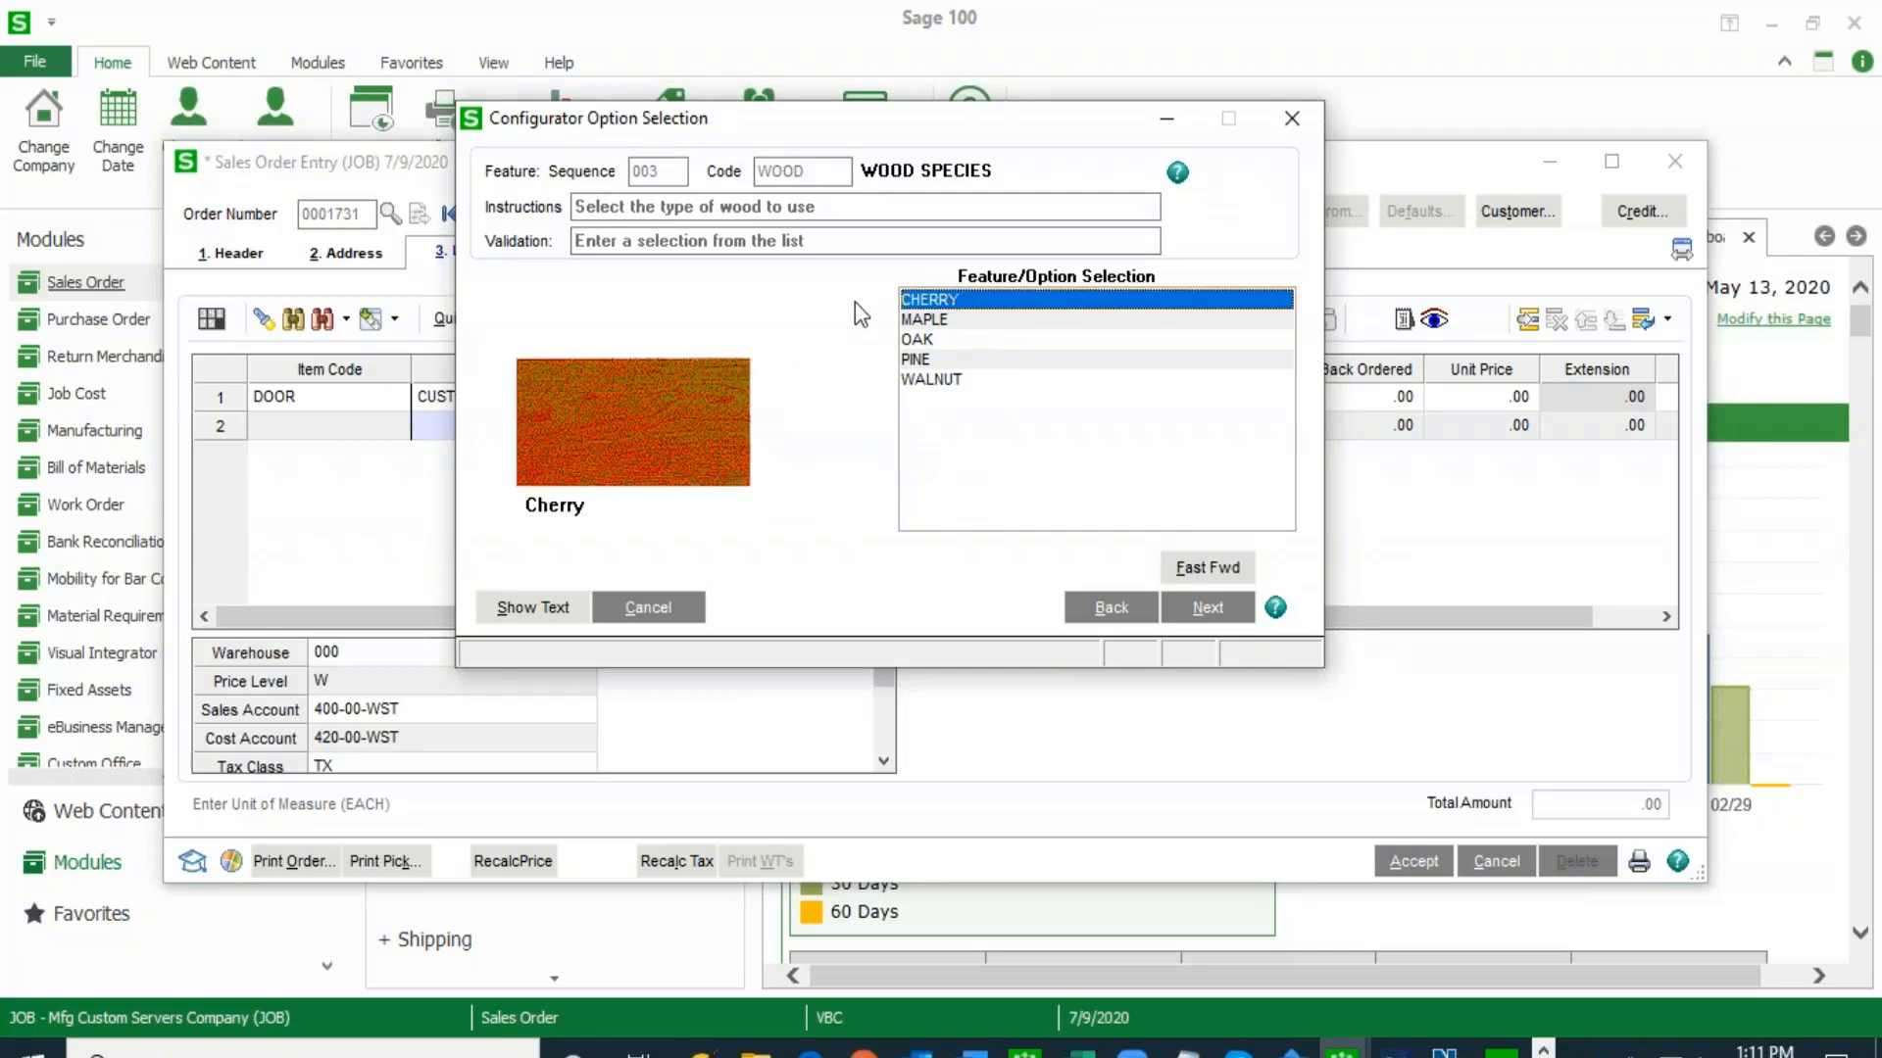
left_click(1197, 614)
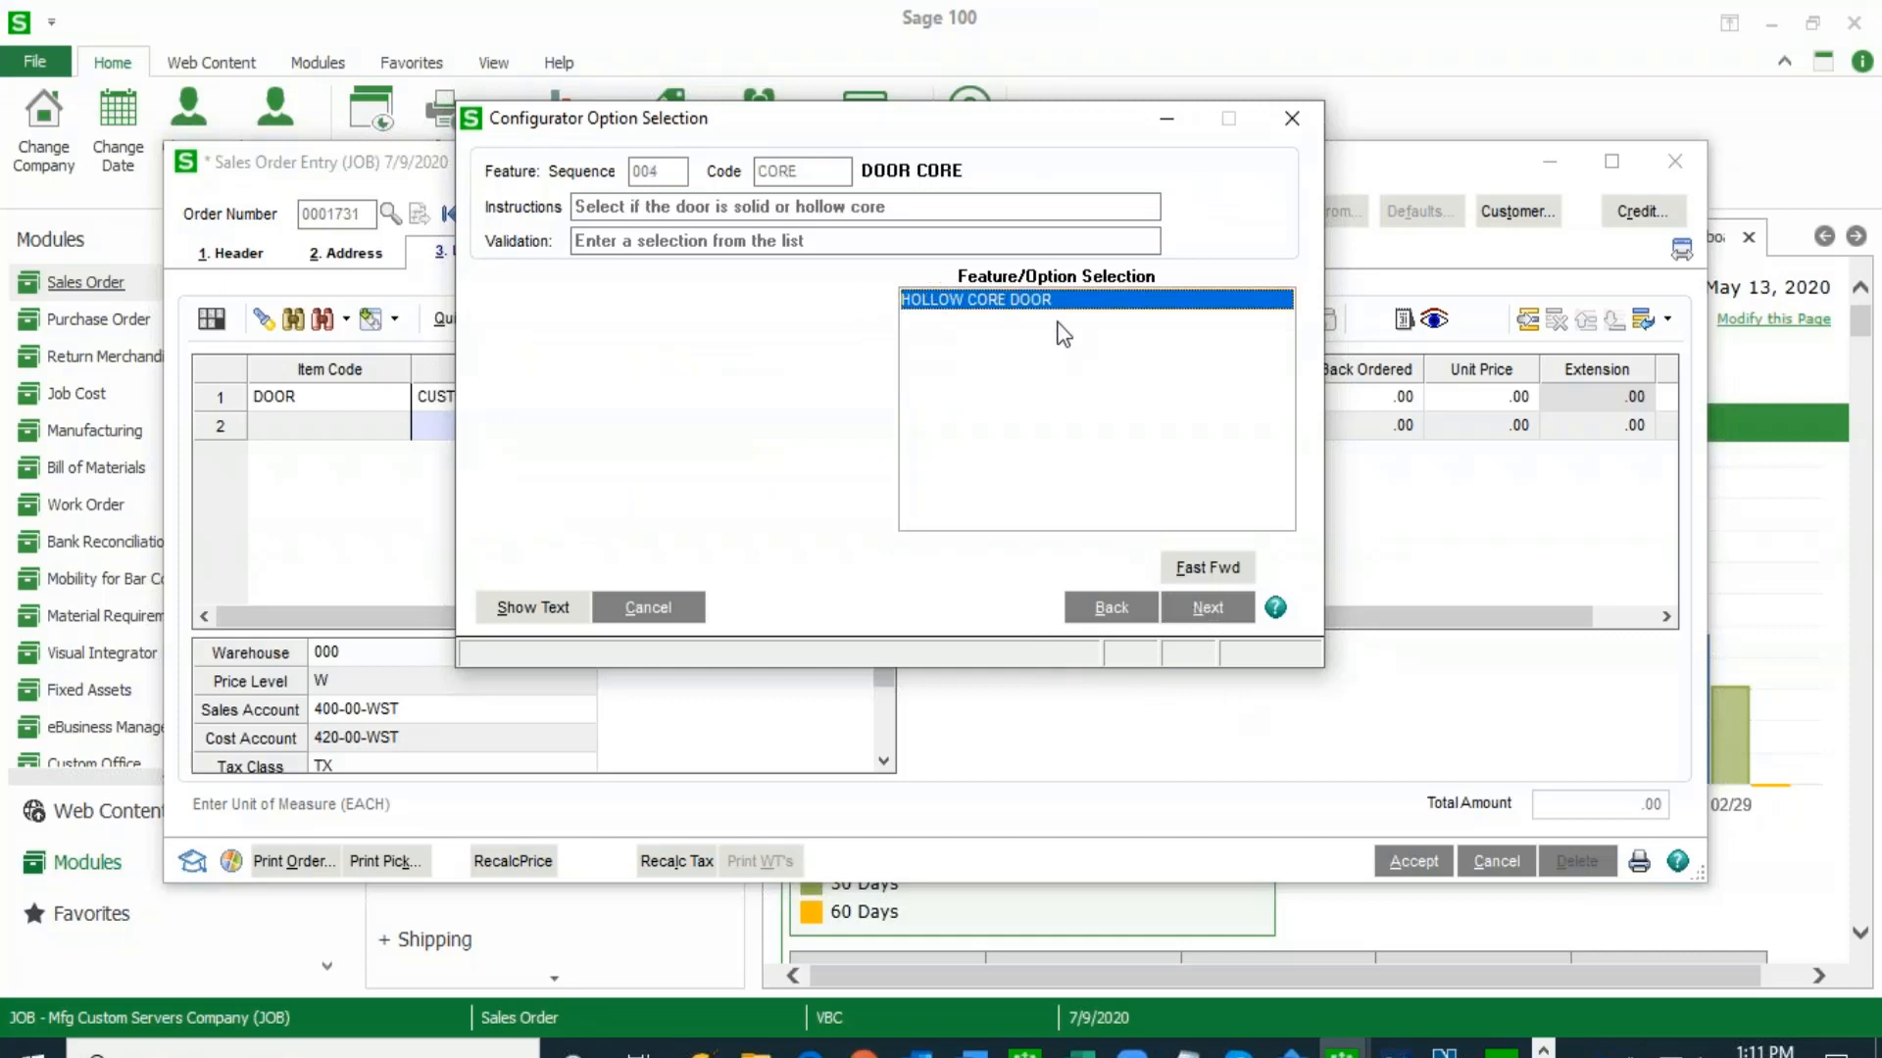
left_click(1104, 614)
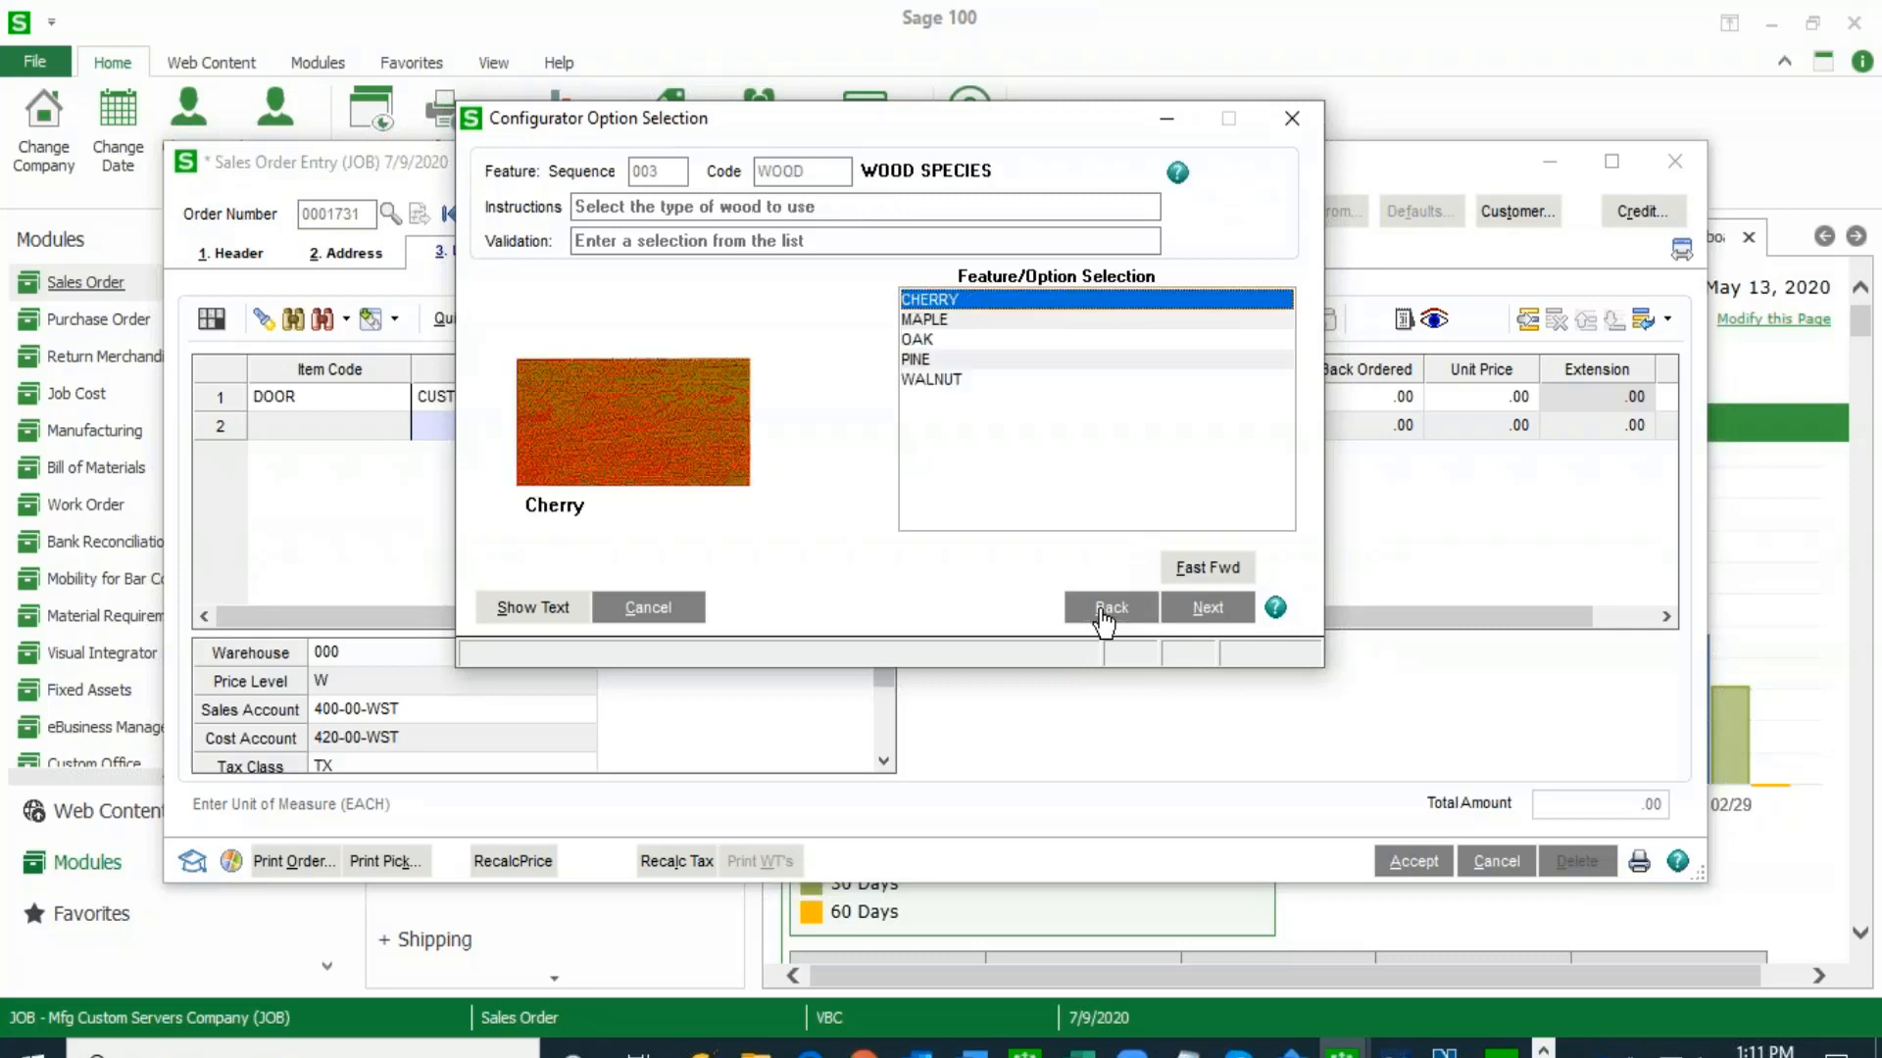
- Choose OAK as the wood species and SOLID CORE as the door core
left_click(936, 341)
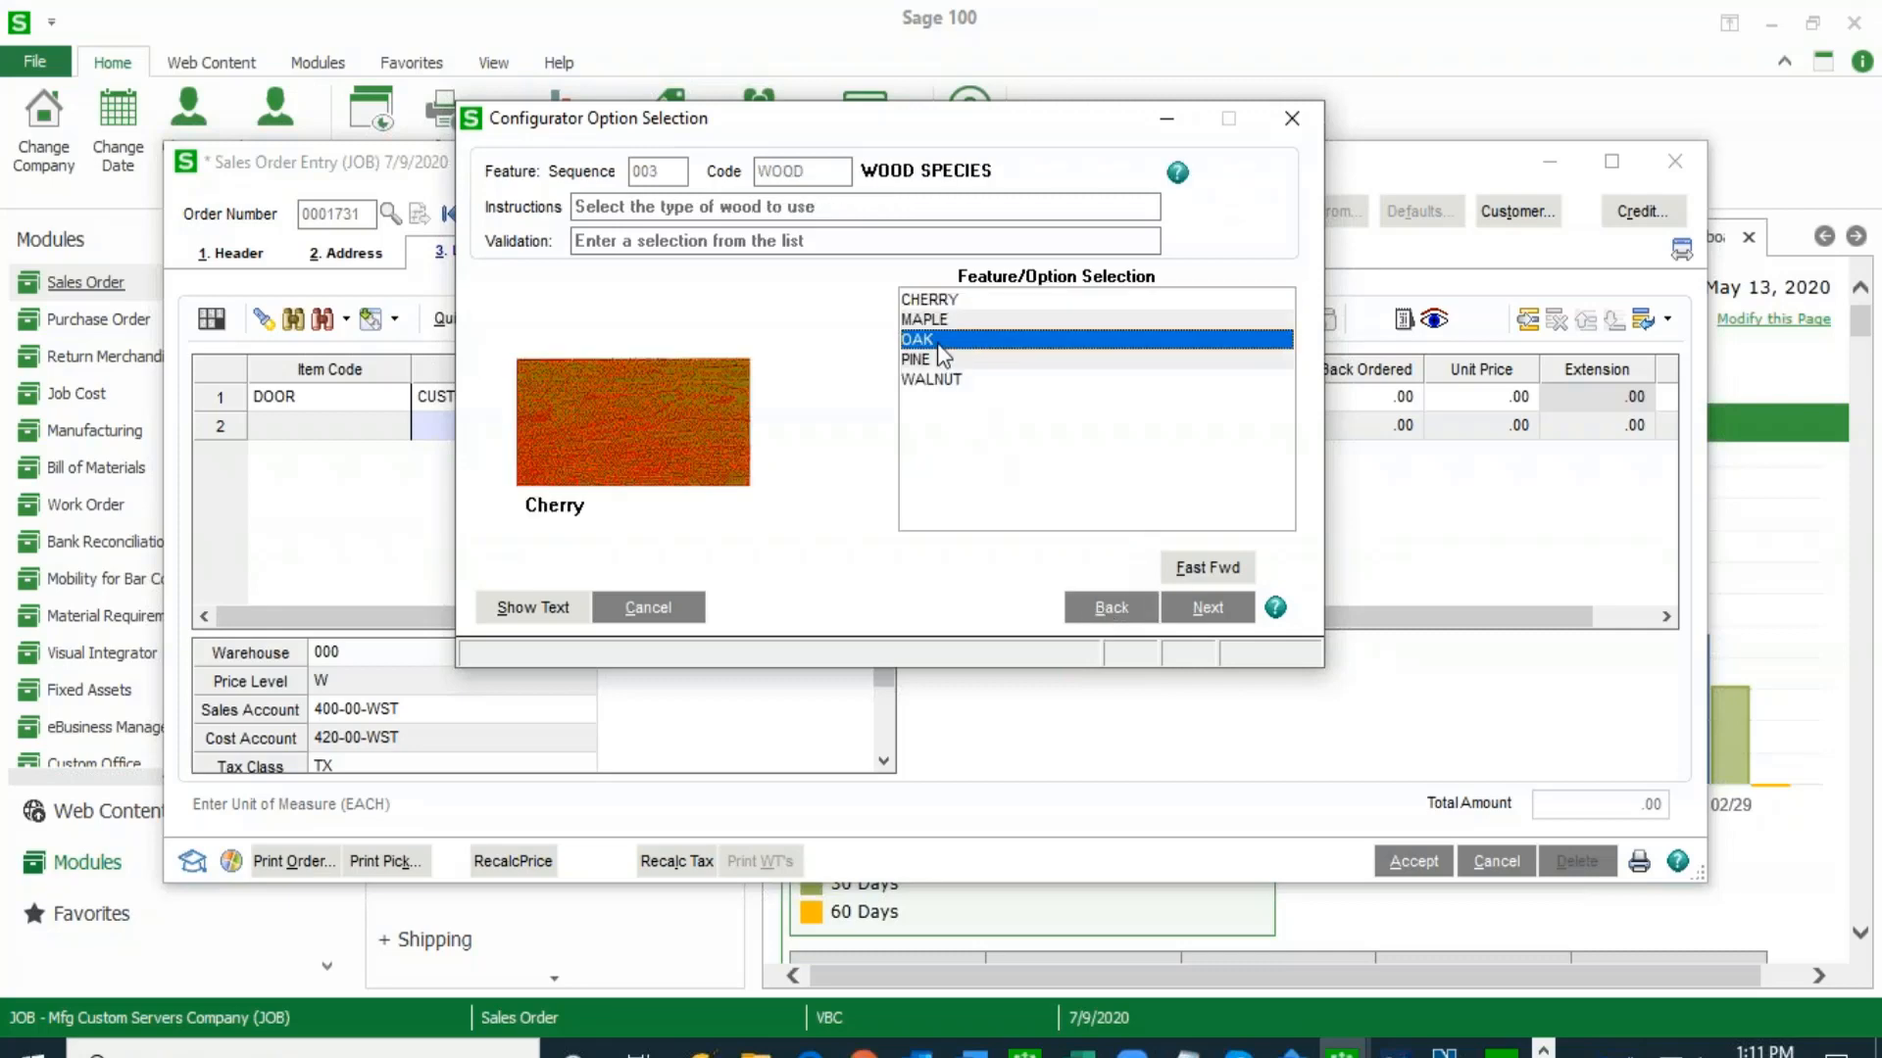
left_click(1211, 608)
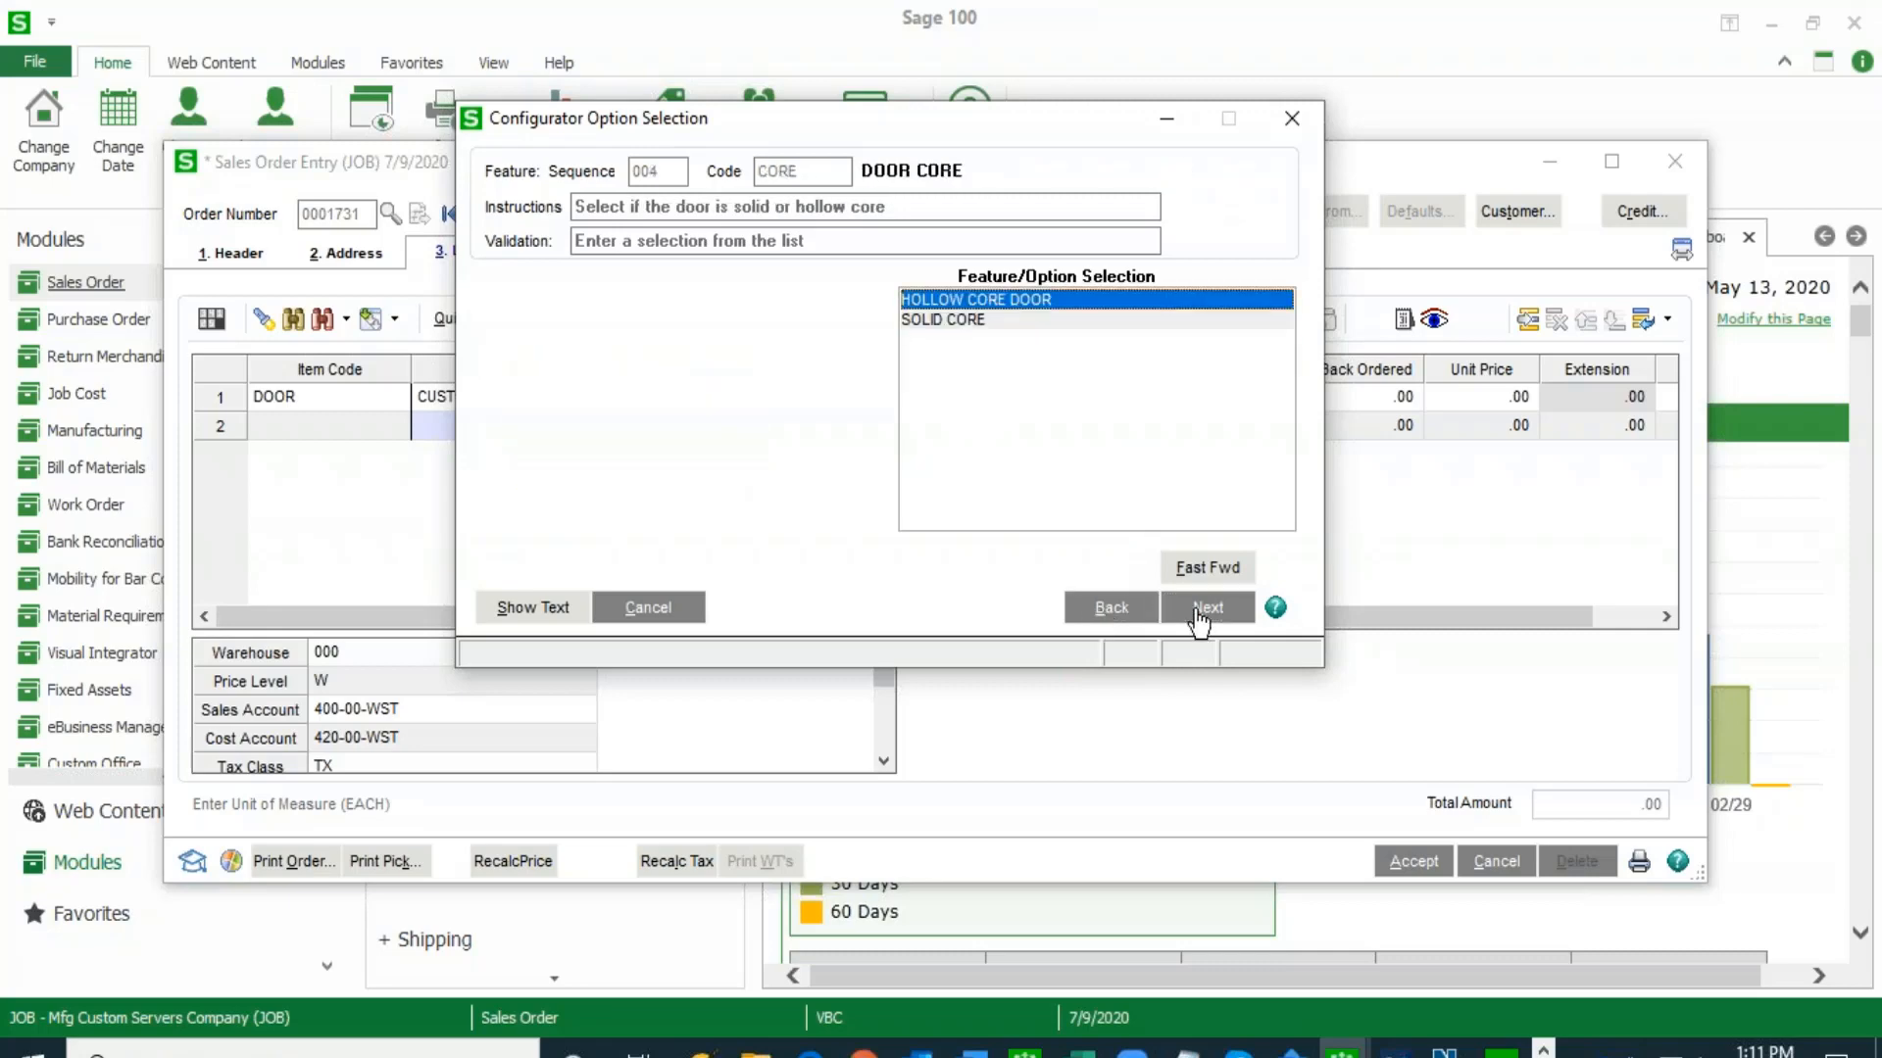
left_click(967, 319)
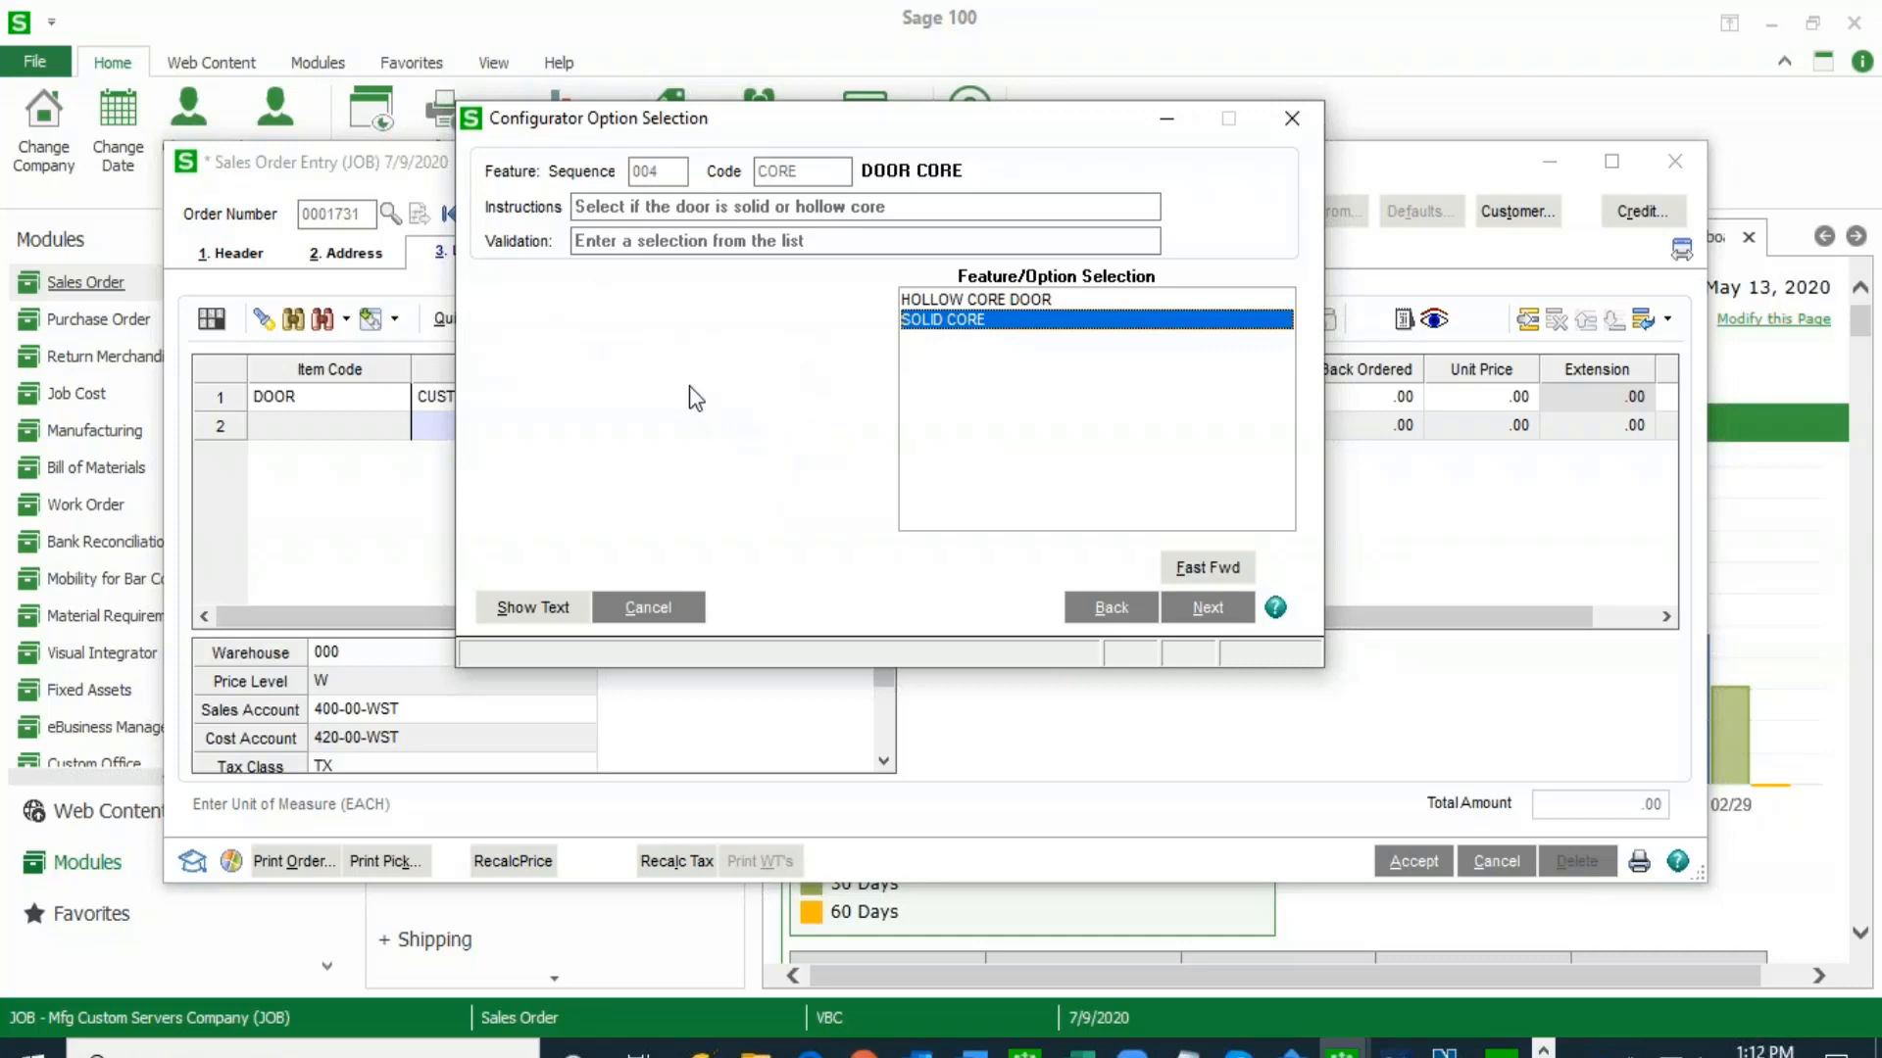
- Review the work ticket parent description, and set the door opening to RIGHT HAND OPENING
left_click(548, 615)
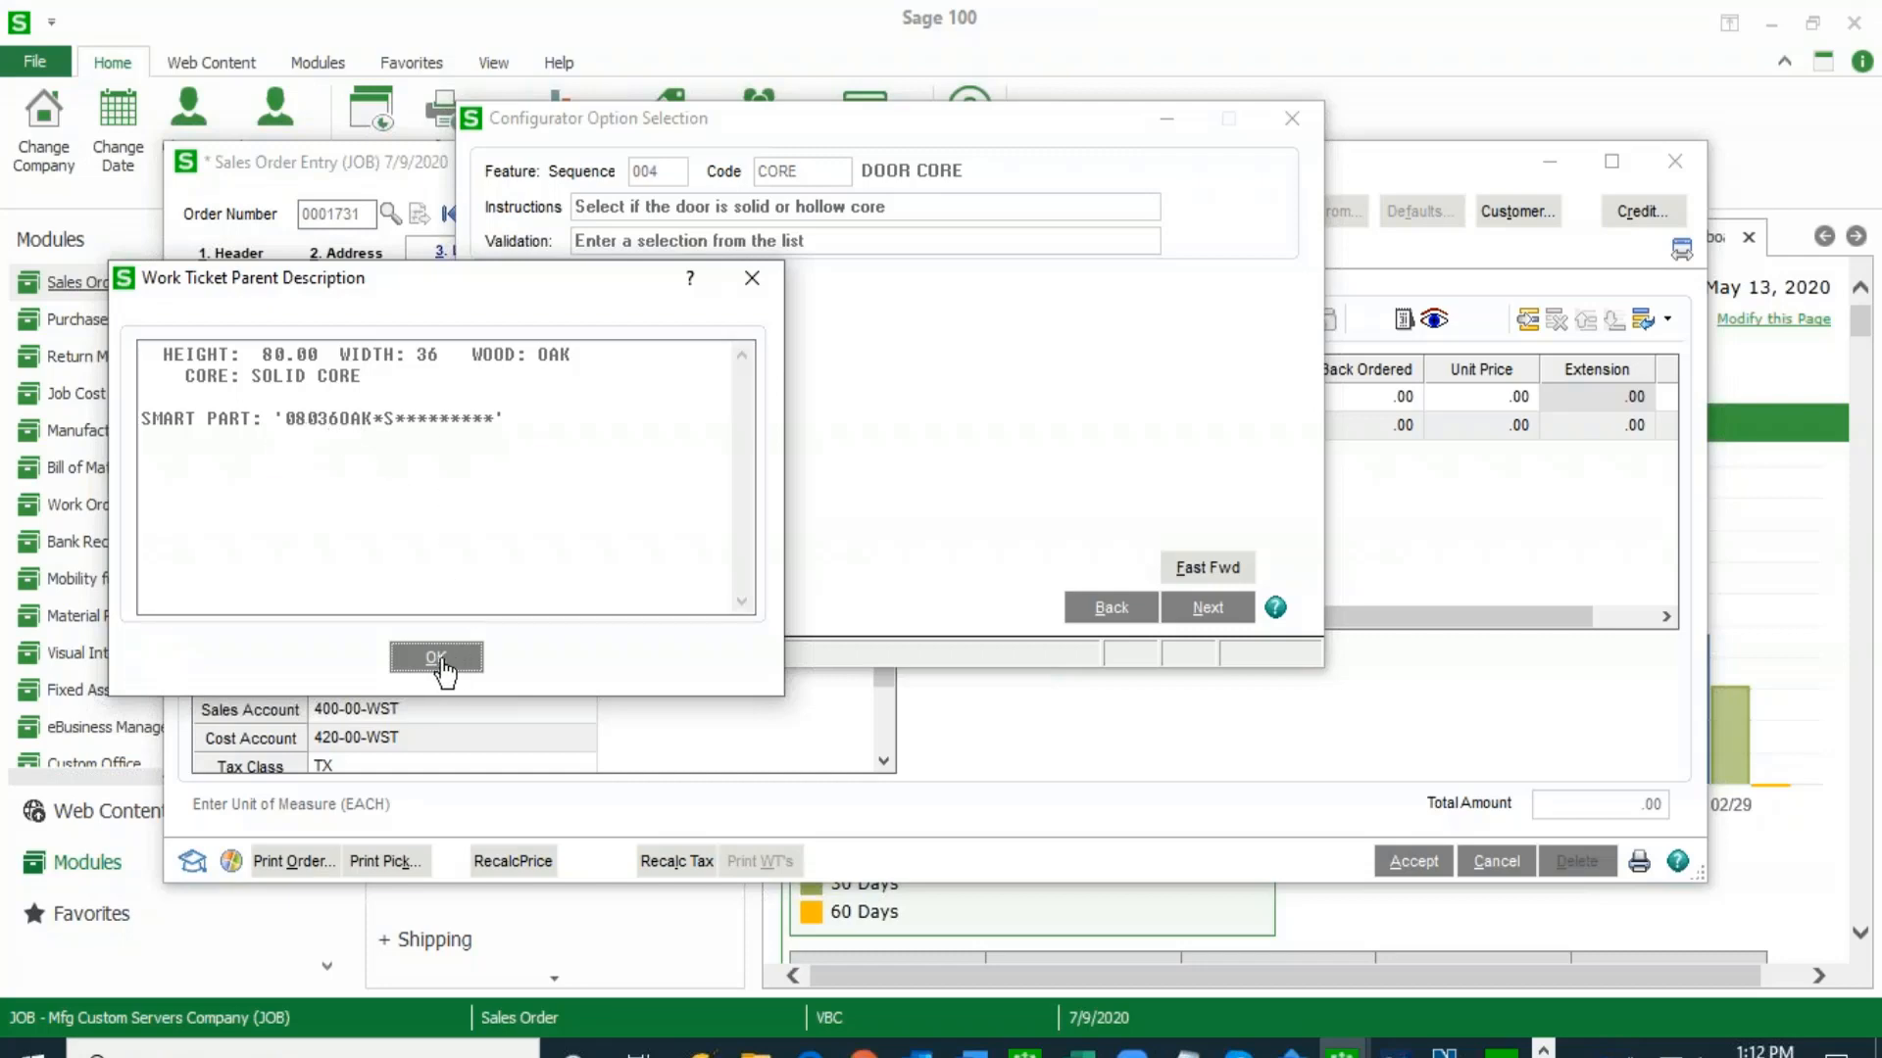
left_click(753, 280)
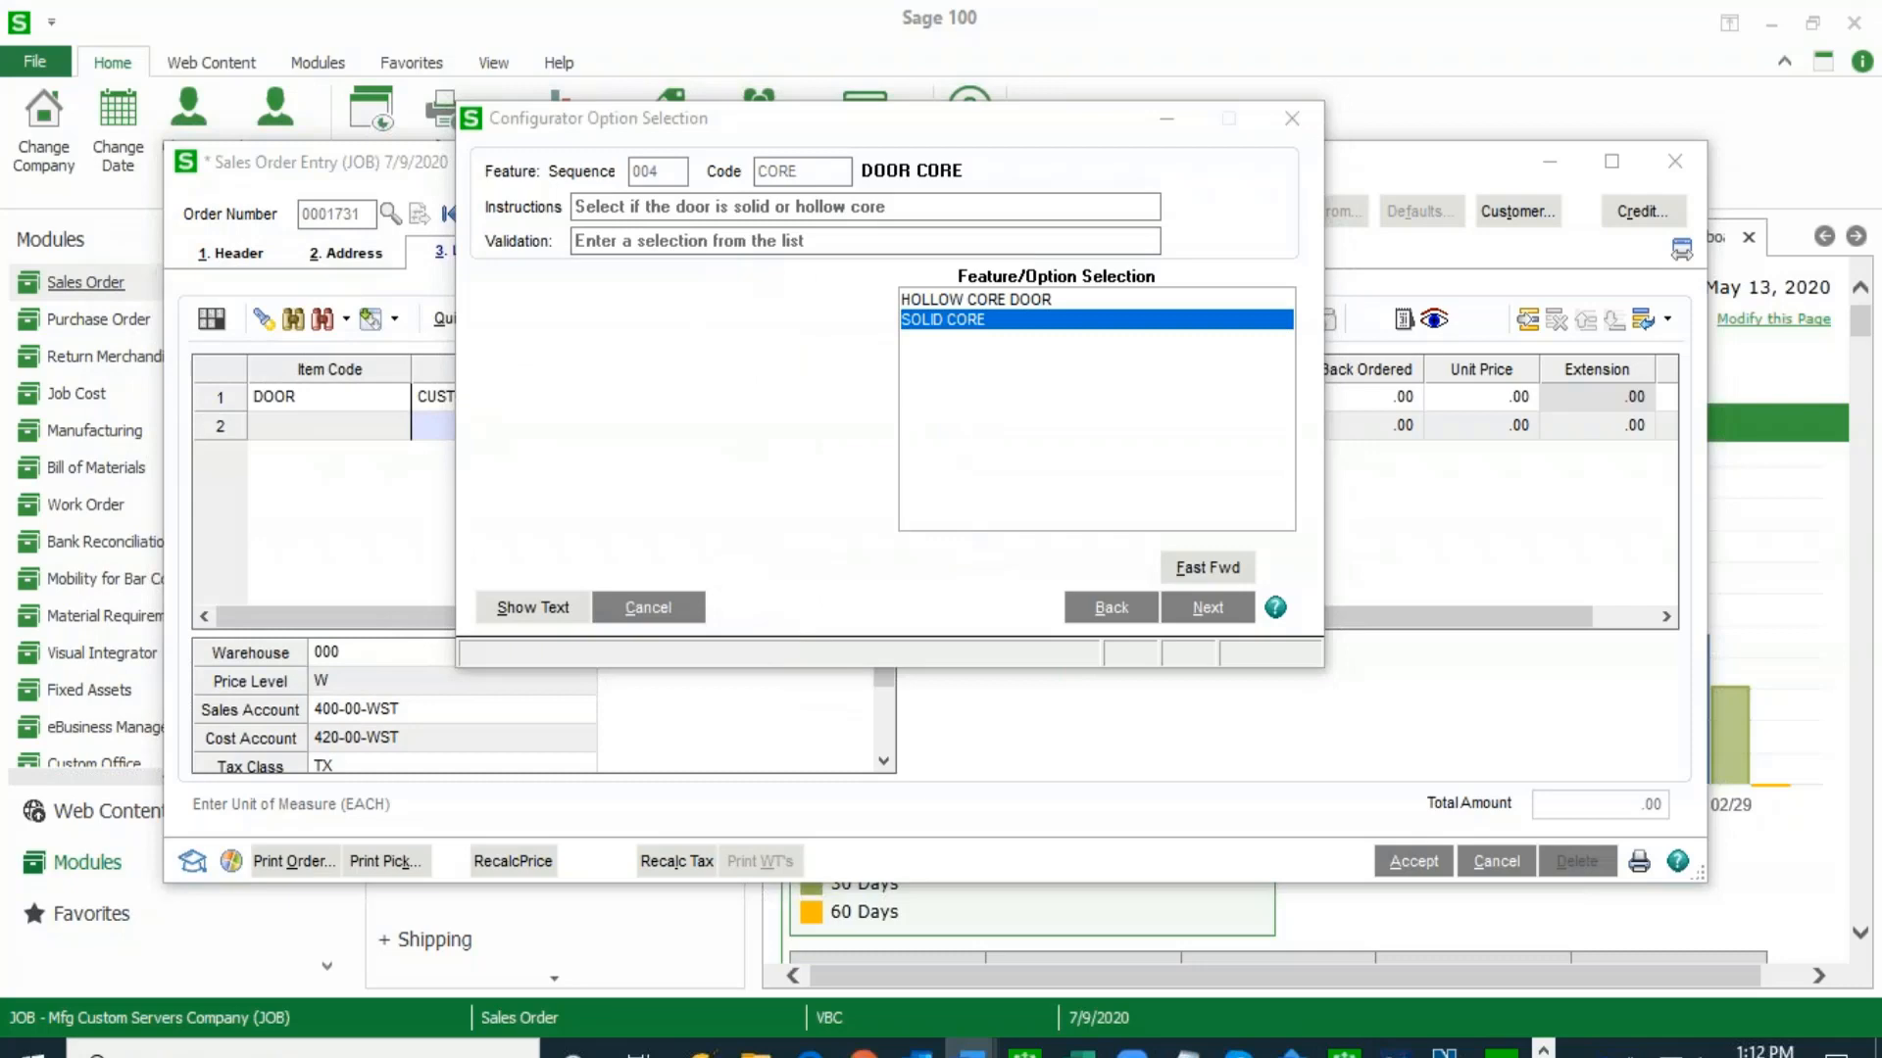
left_click(1225, 610)
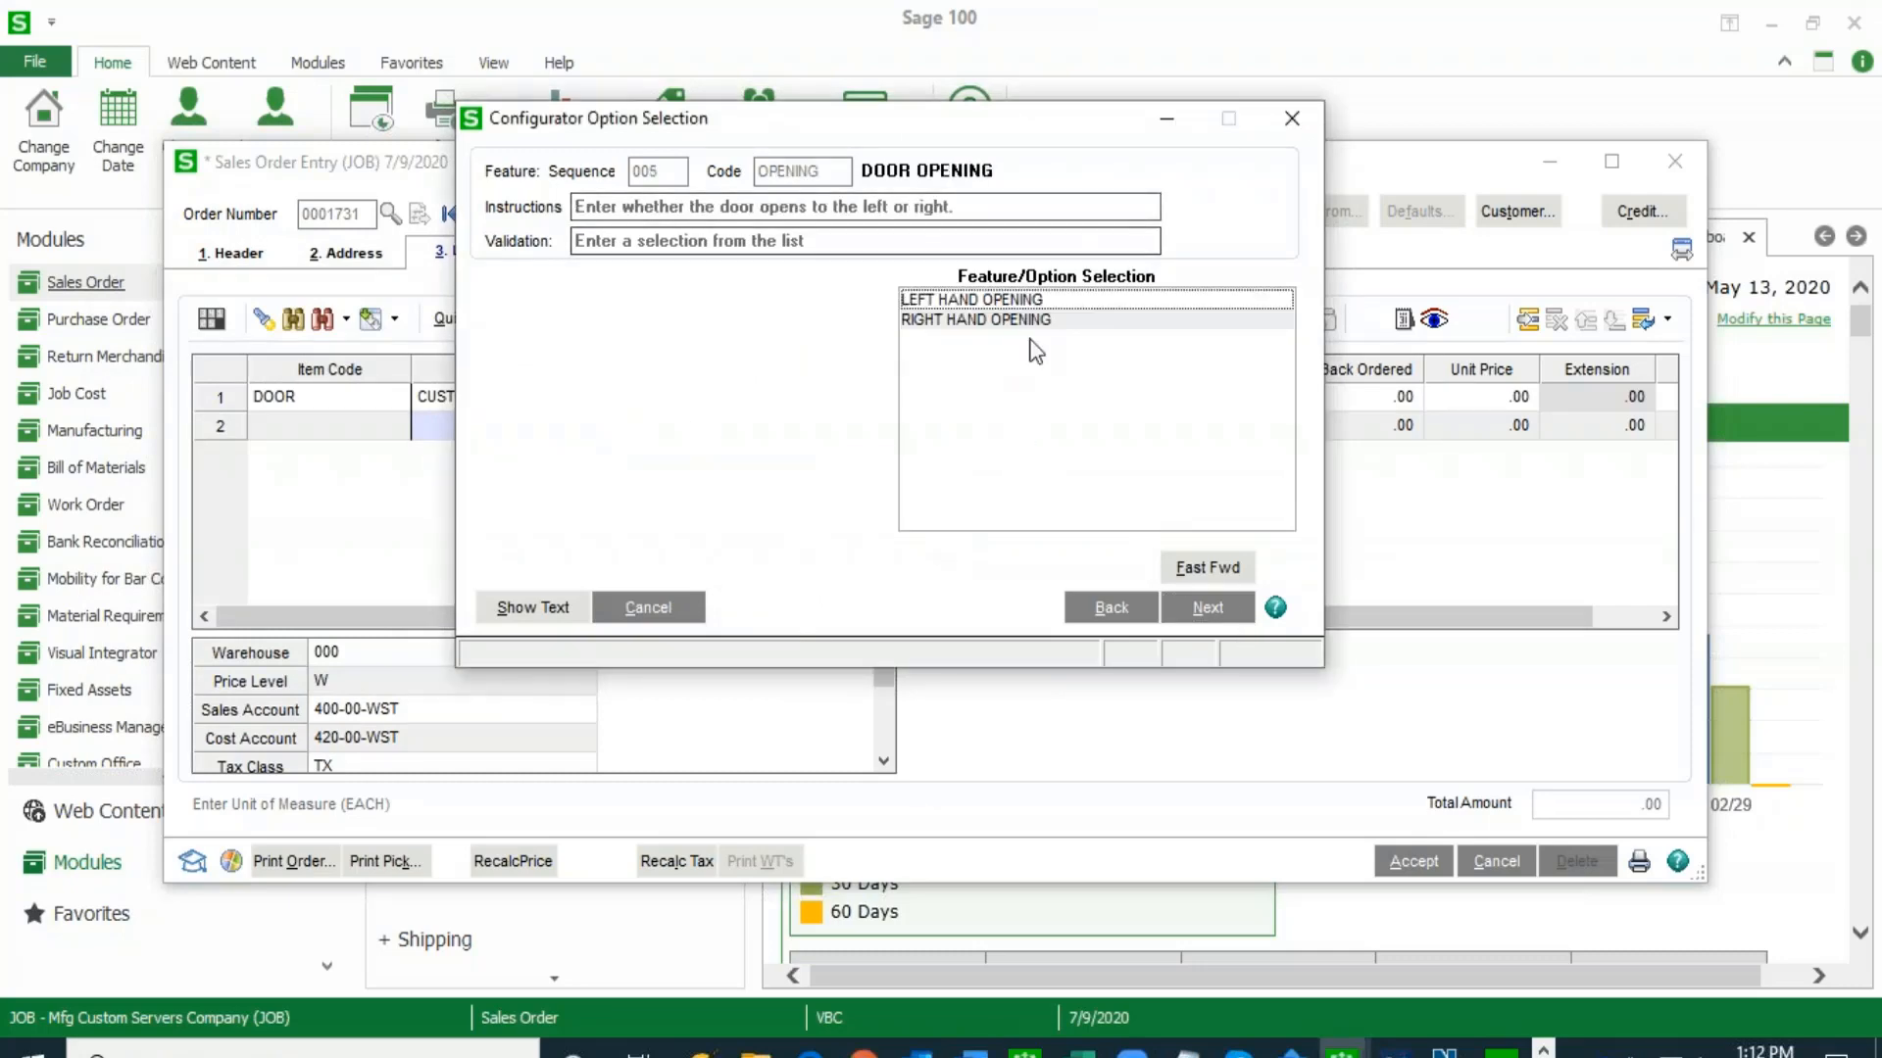
left_click(993, 325)
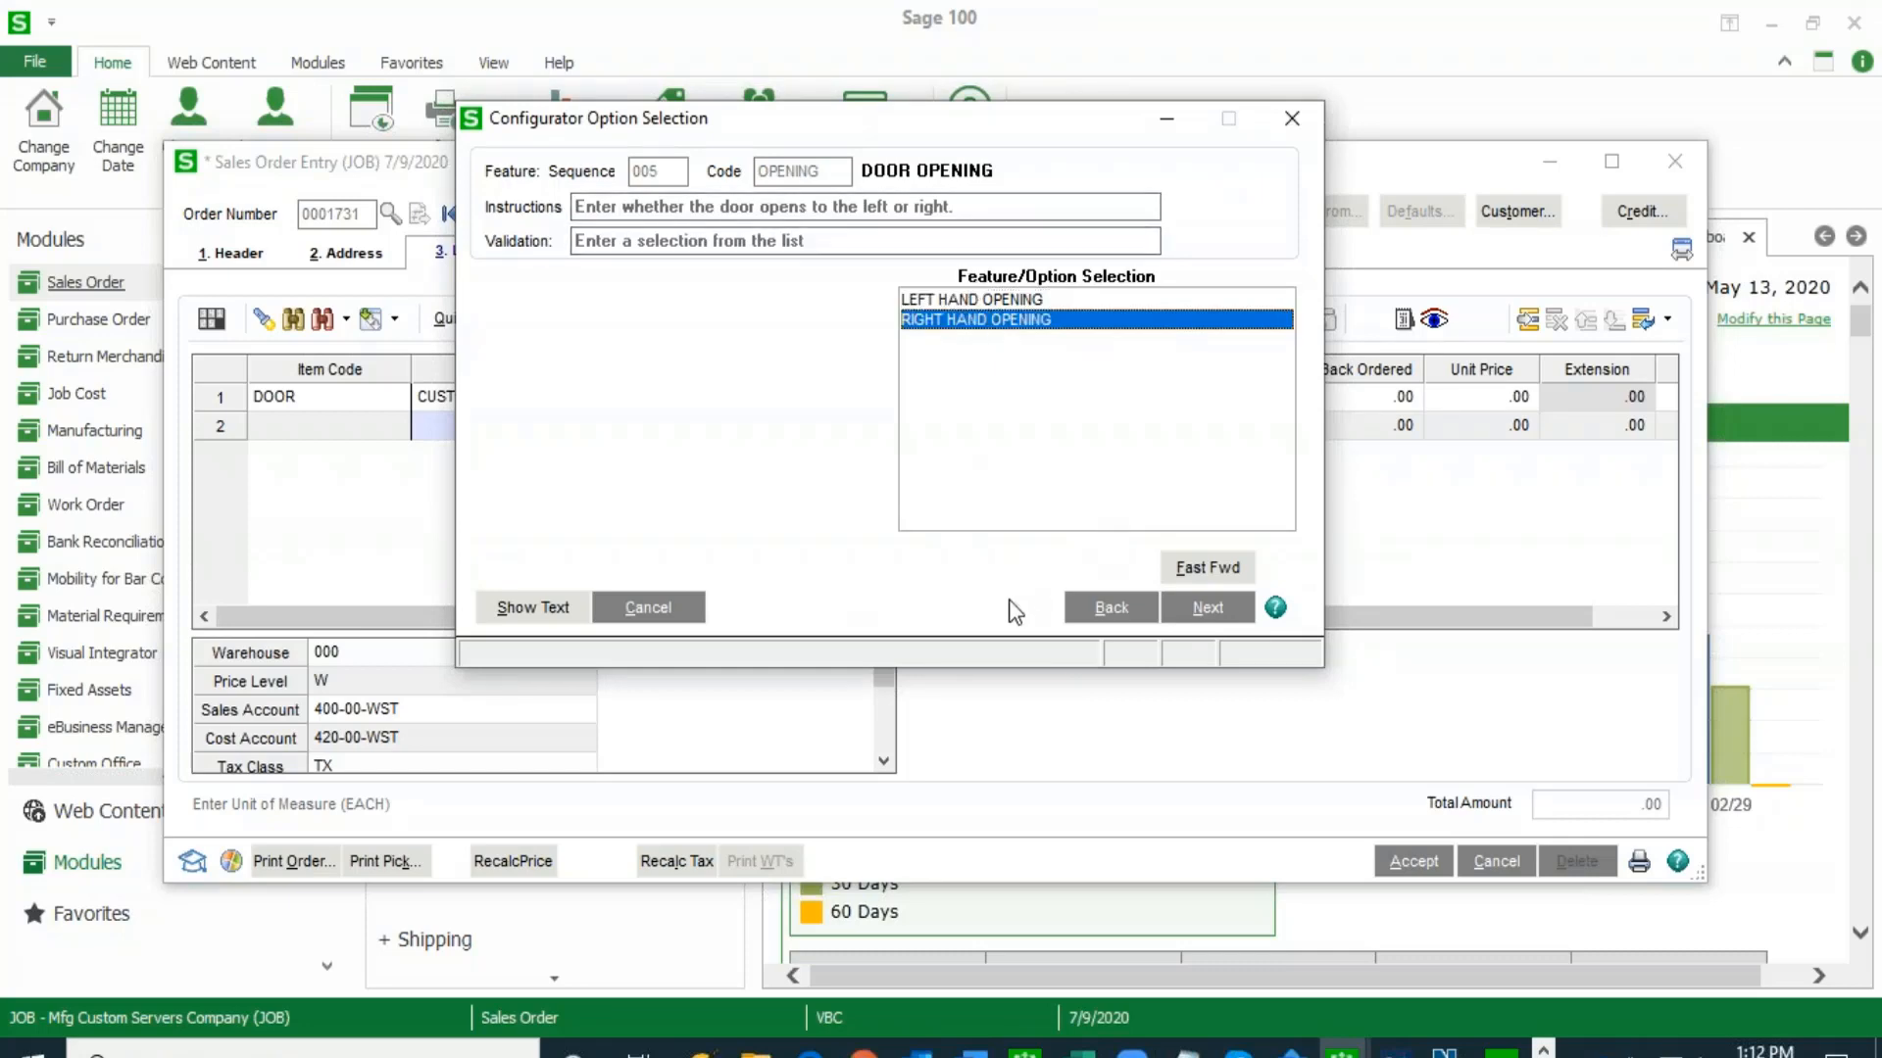
left_click(1209, 614)
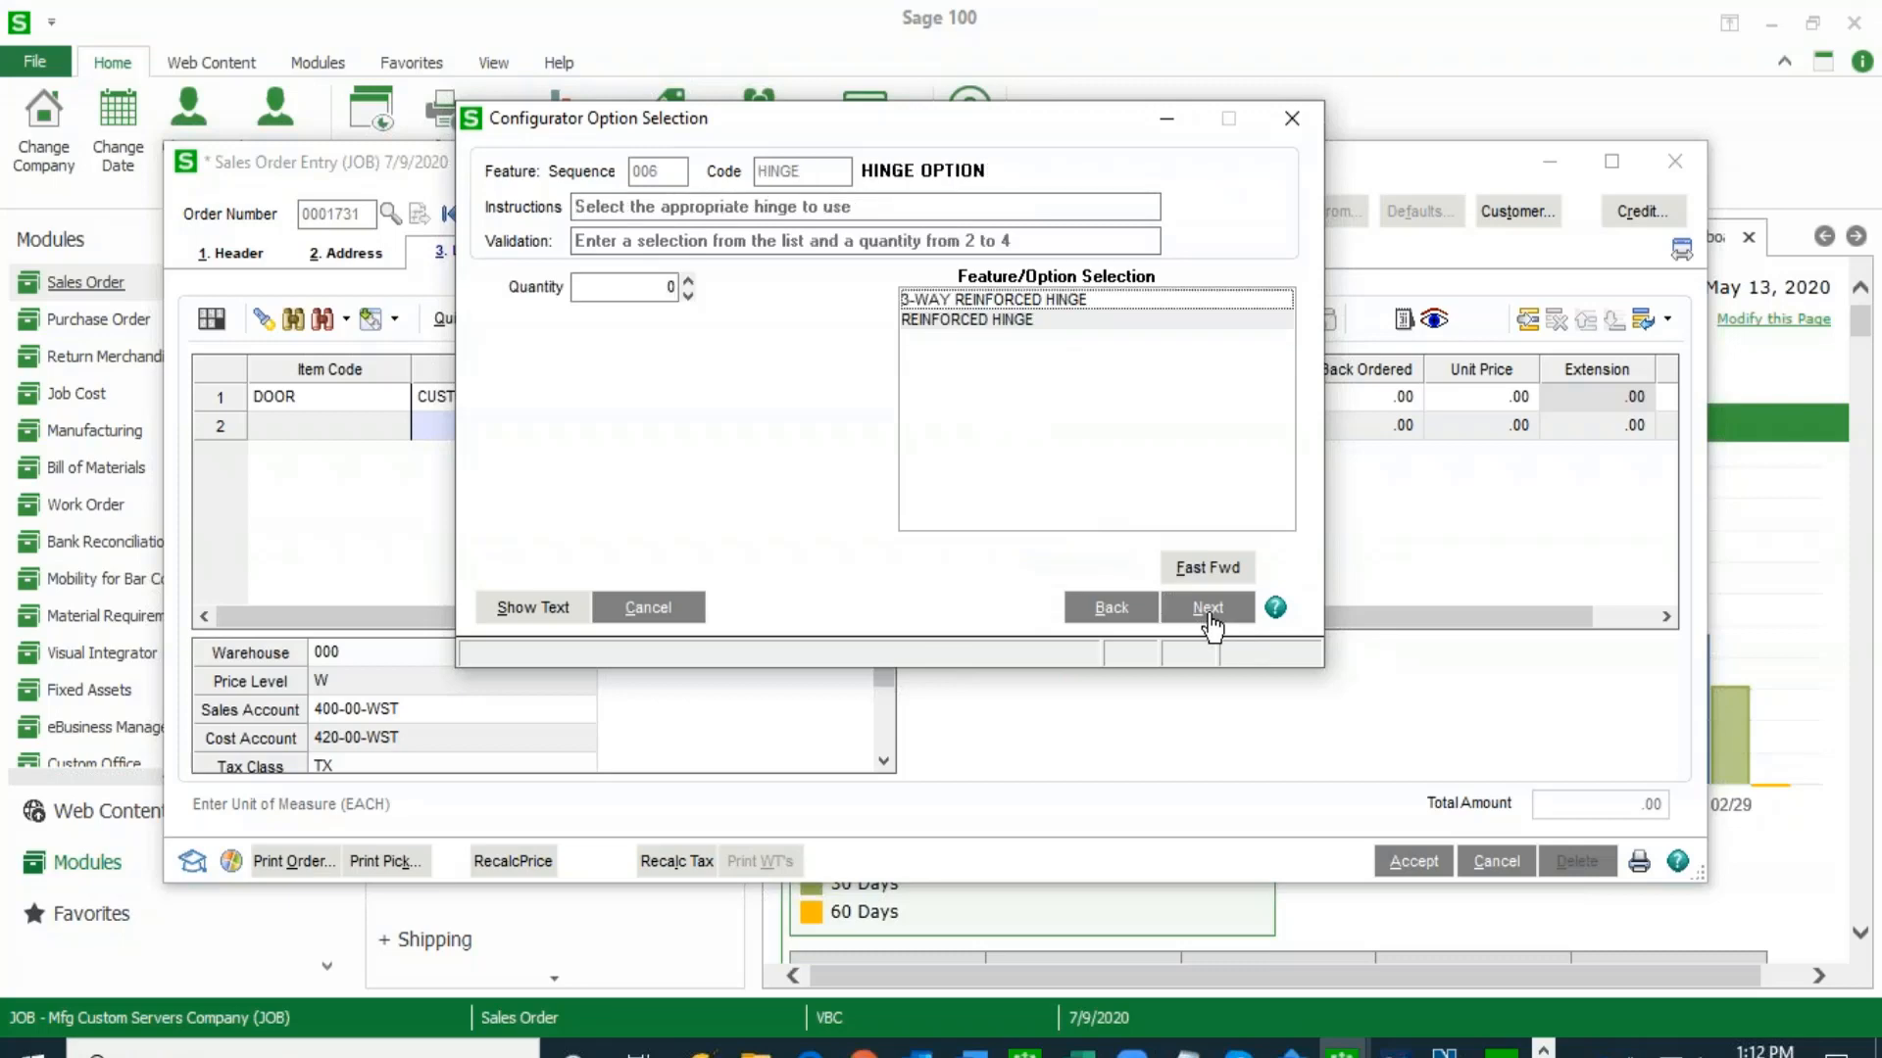
- Choose the 3-WAY REINFORCED HINGE with a quantity of 3 and continue to the lockset finish
left_click(975, 306)
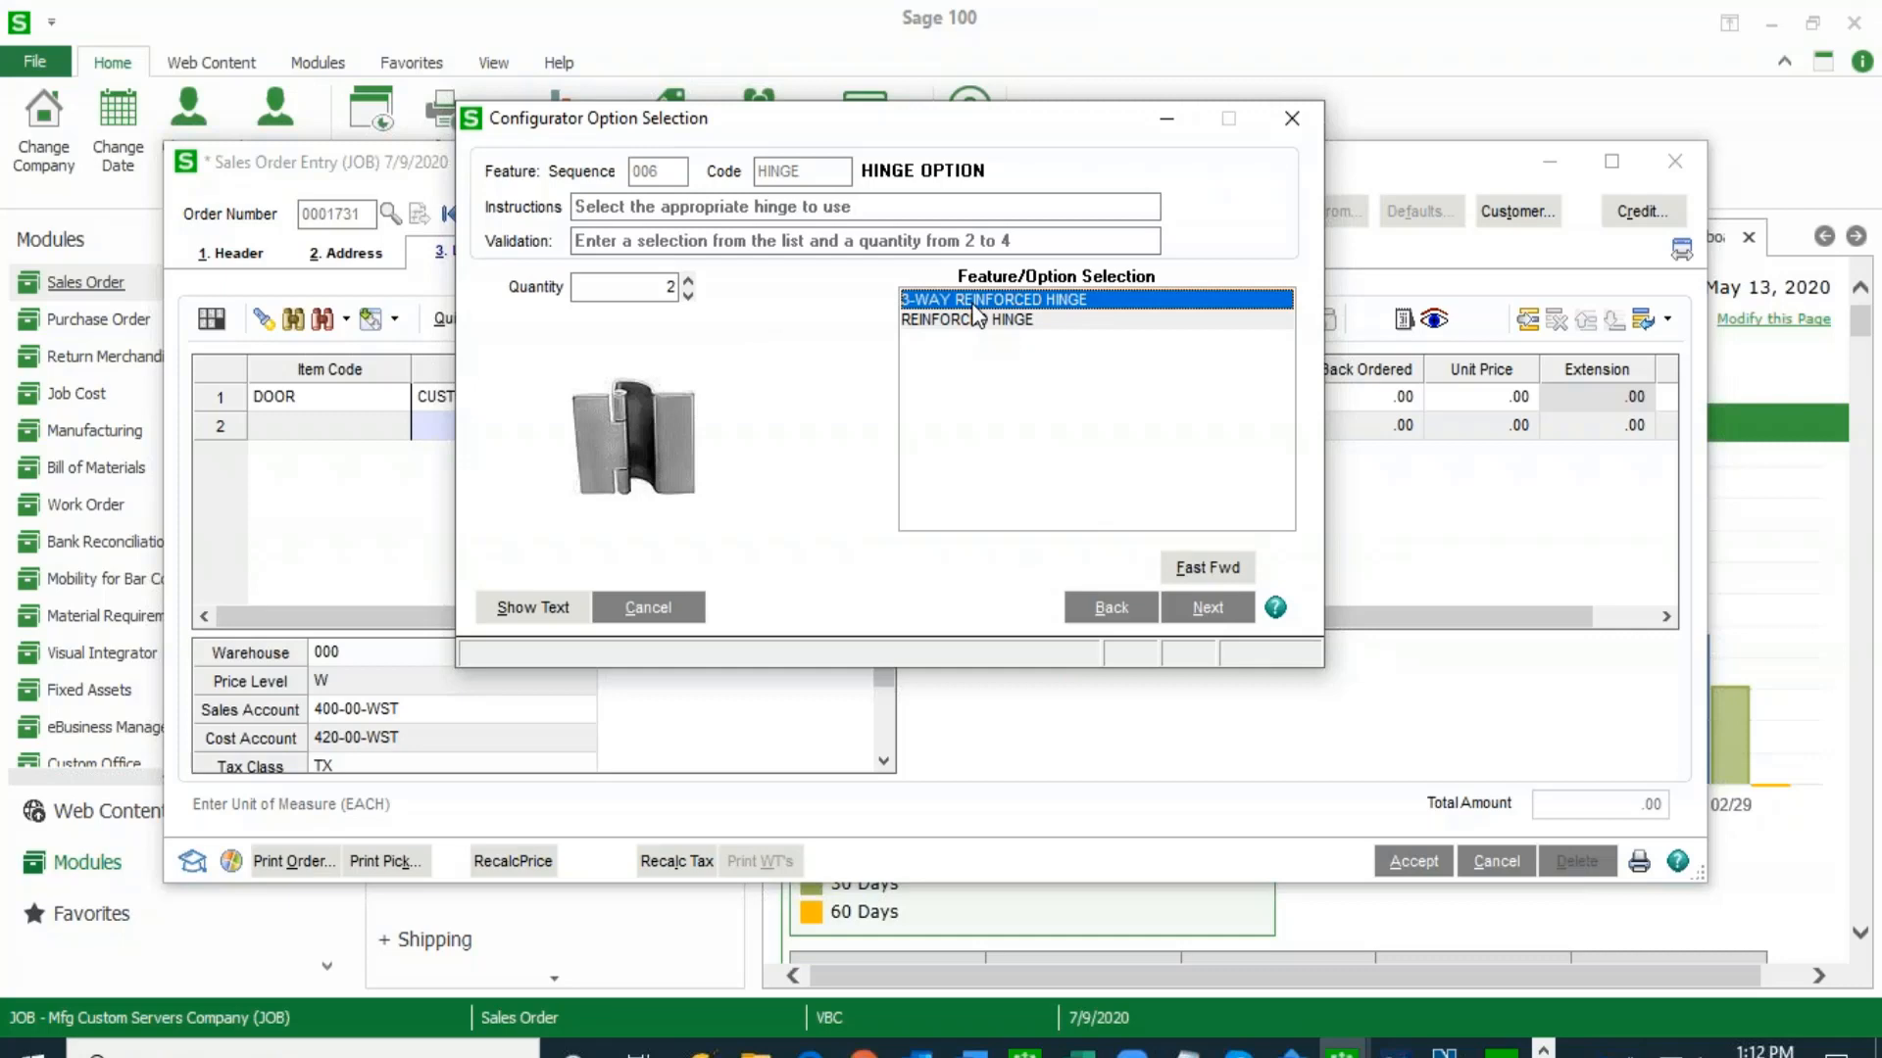
left_click(975, 318)
left_click(982, 300)
left_click(690, 282)
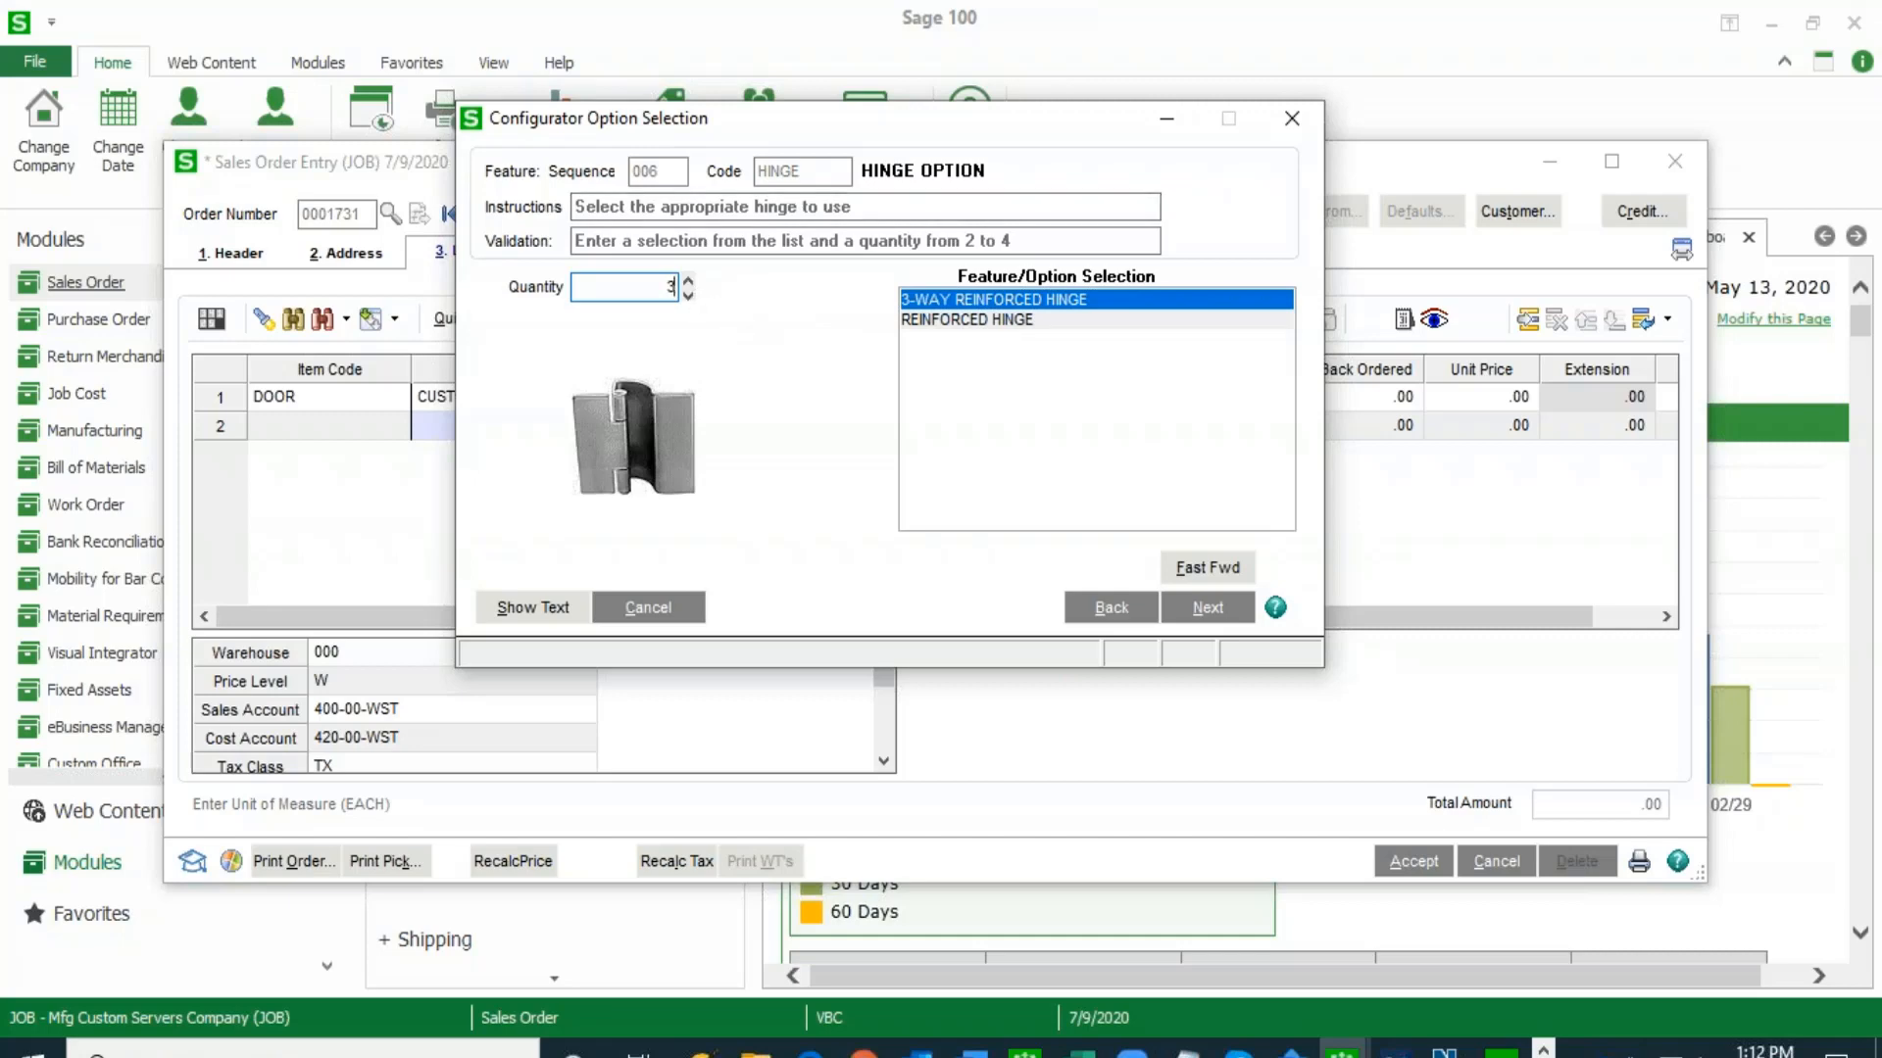
left_click(1208, 608)
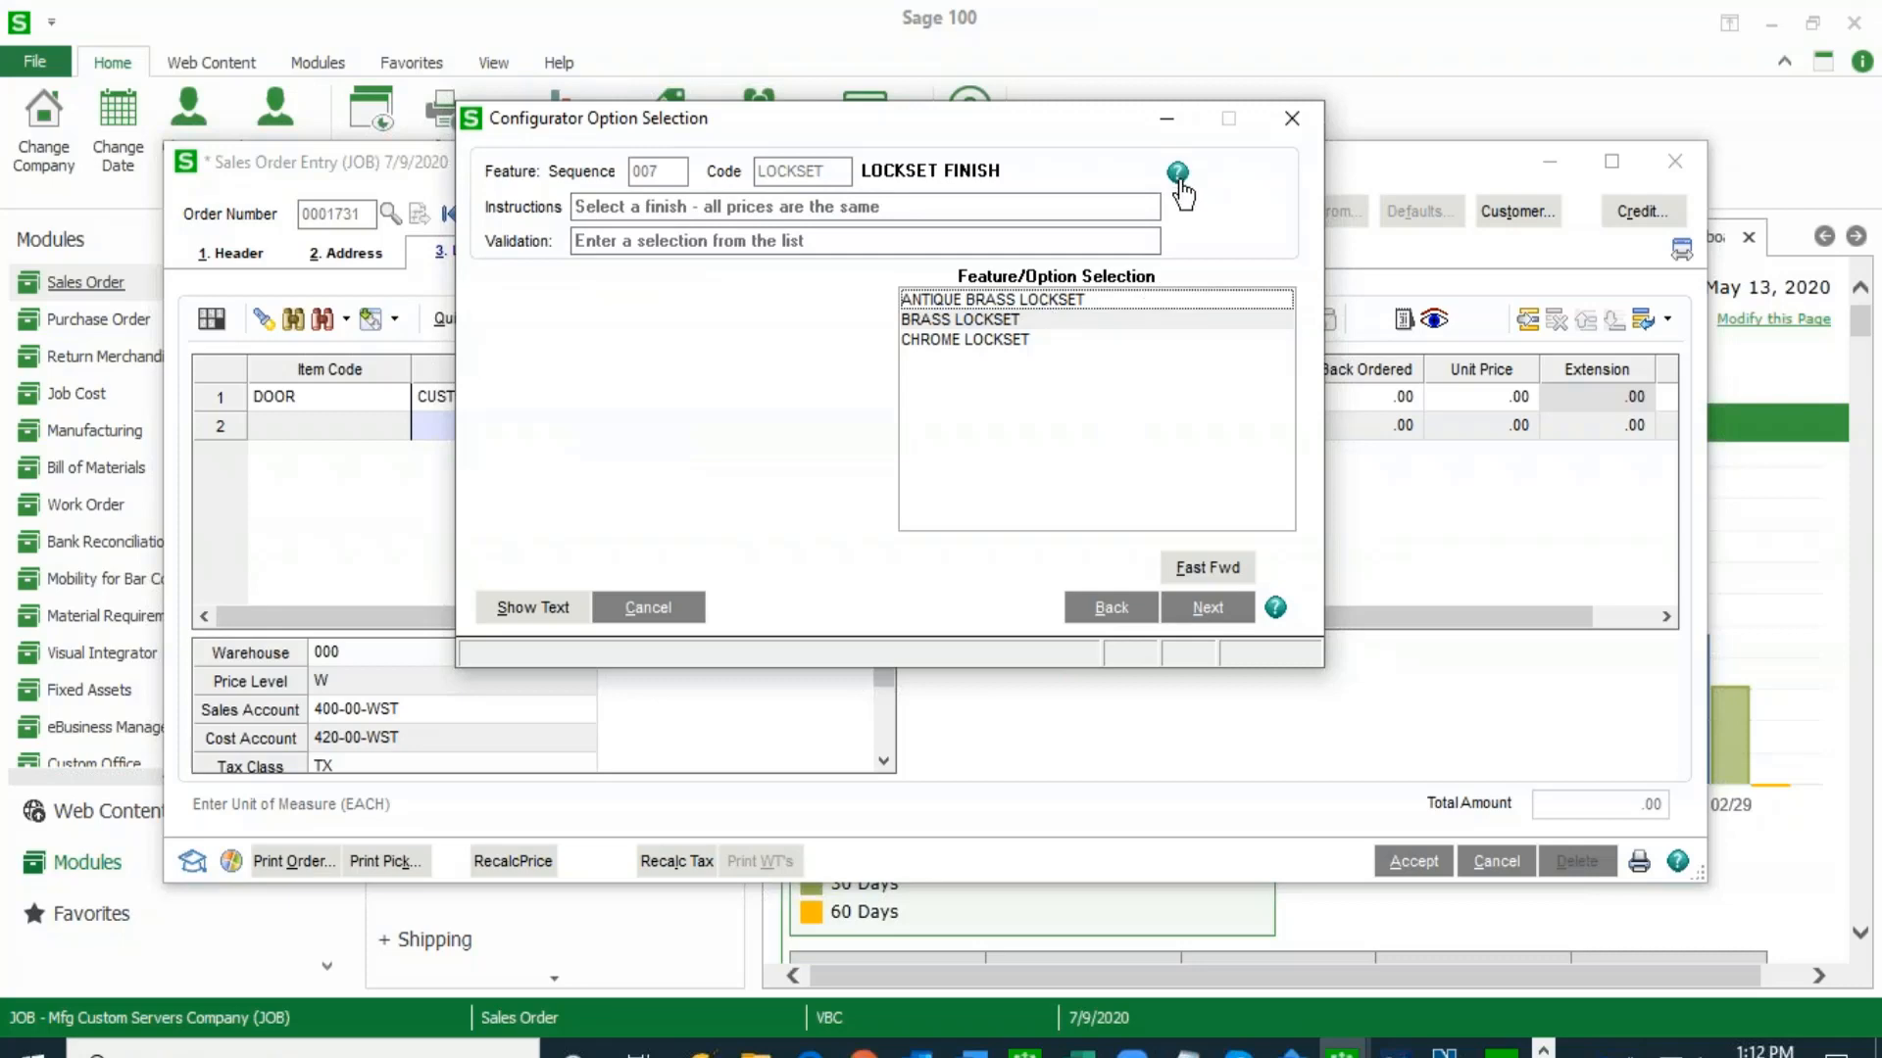
- Read the feature help text for the lockset finish and select ANTIQUE BRASS LOCKSET
left_click(1177, 174)
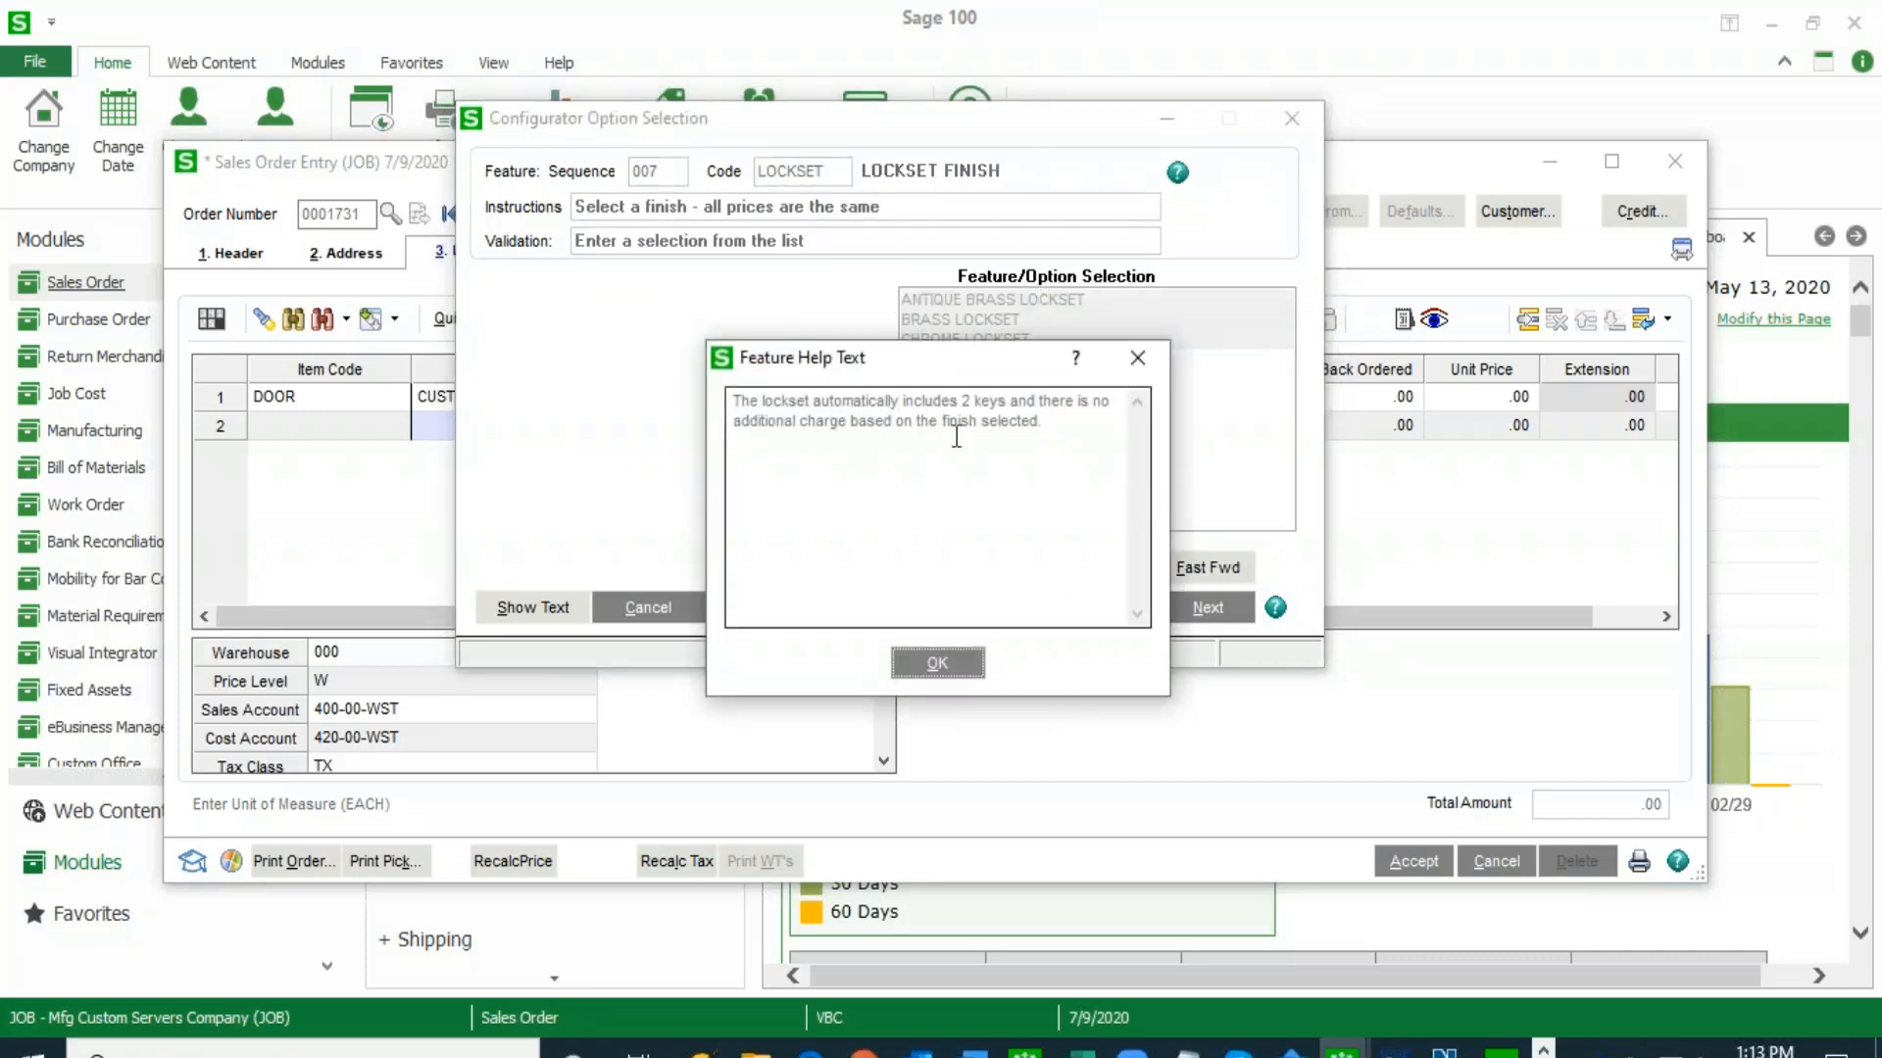
left_click(1137, 357)
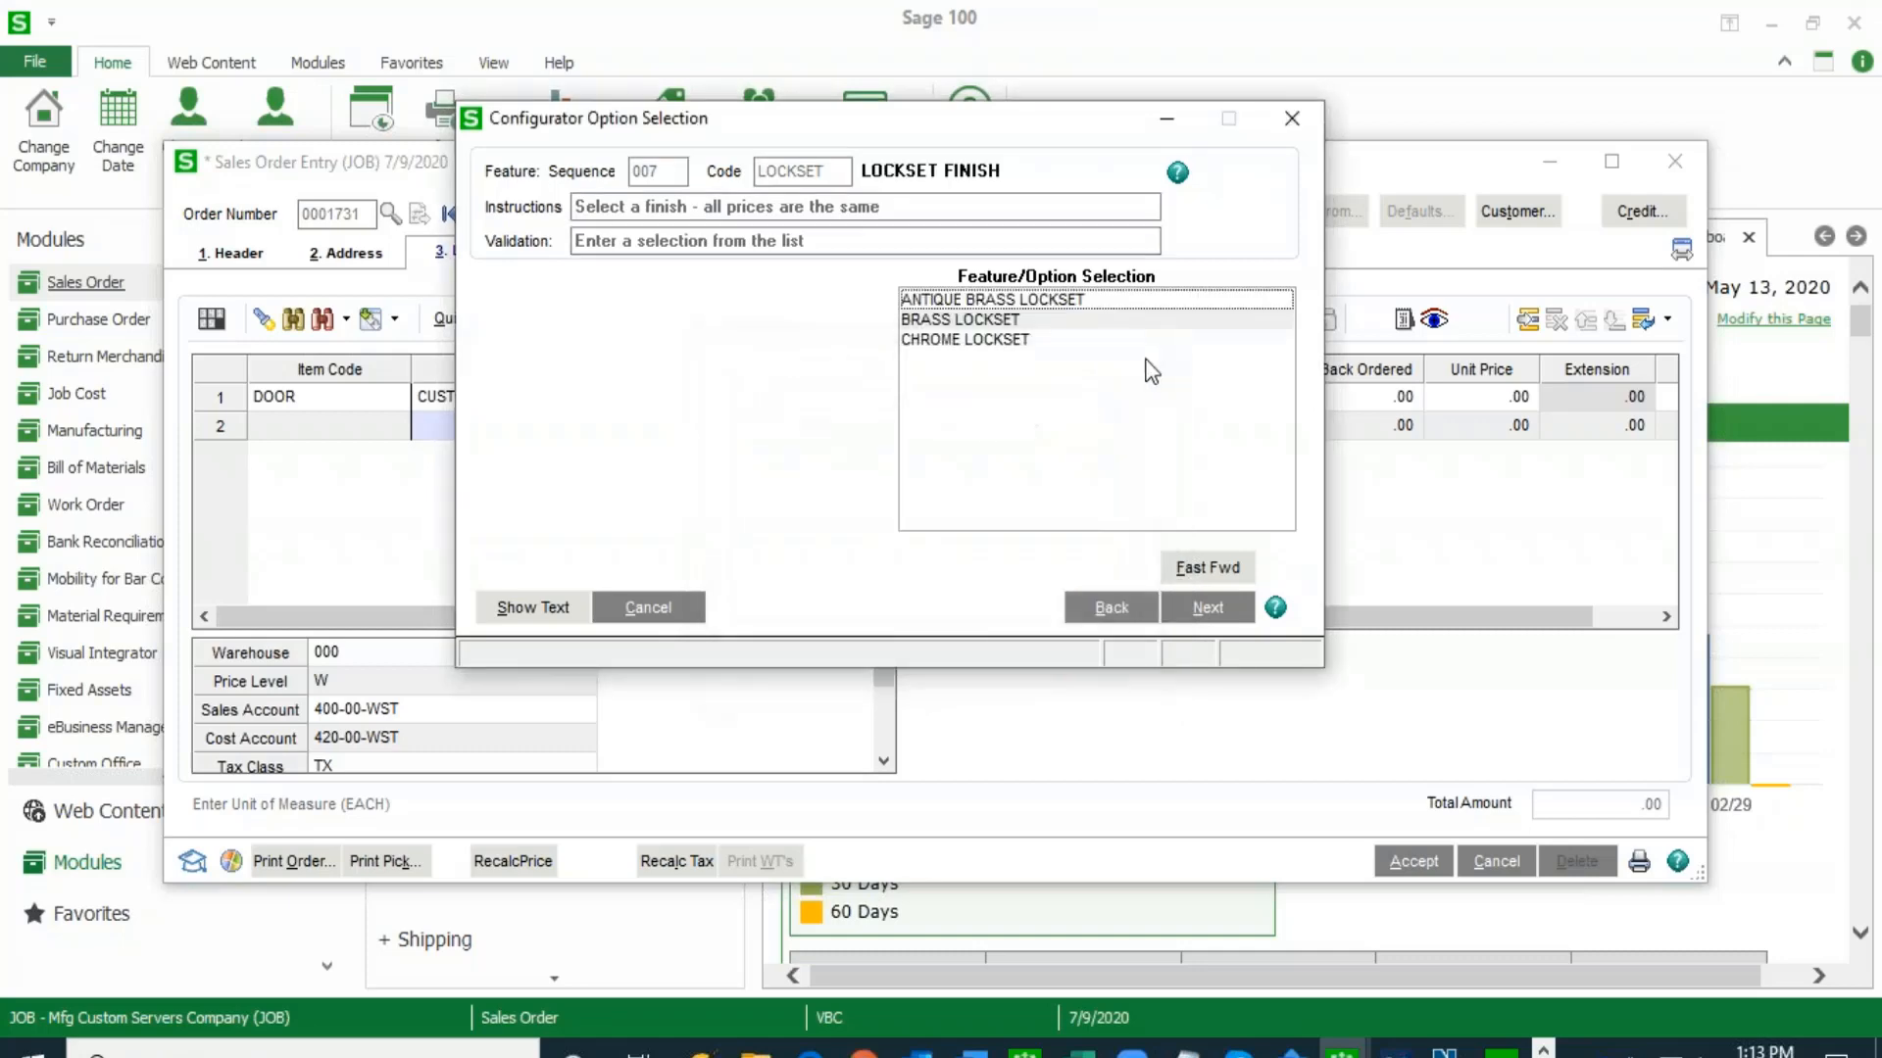
left_click(1031, 306)
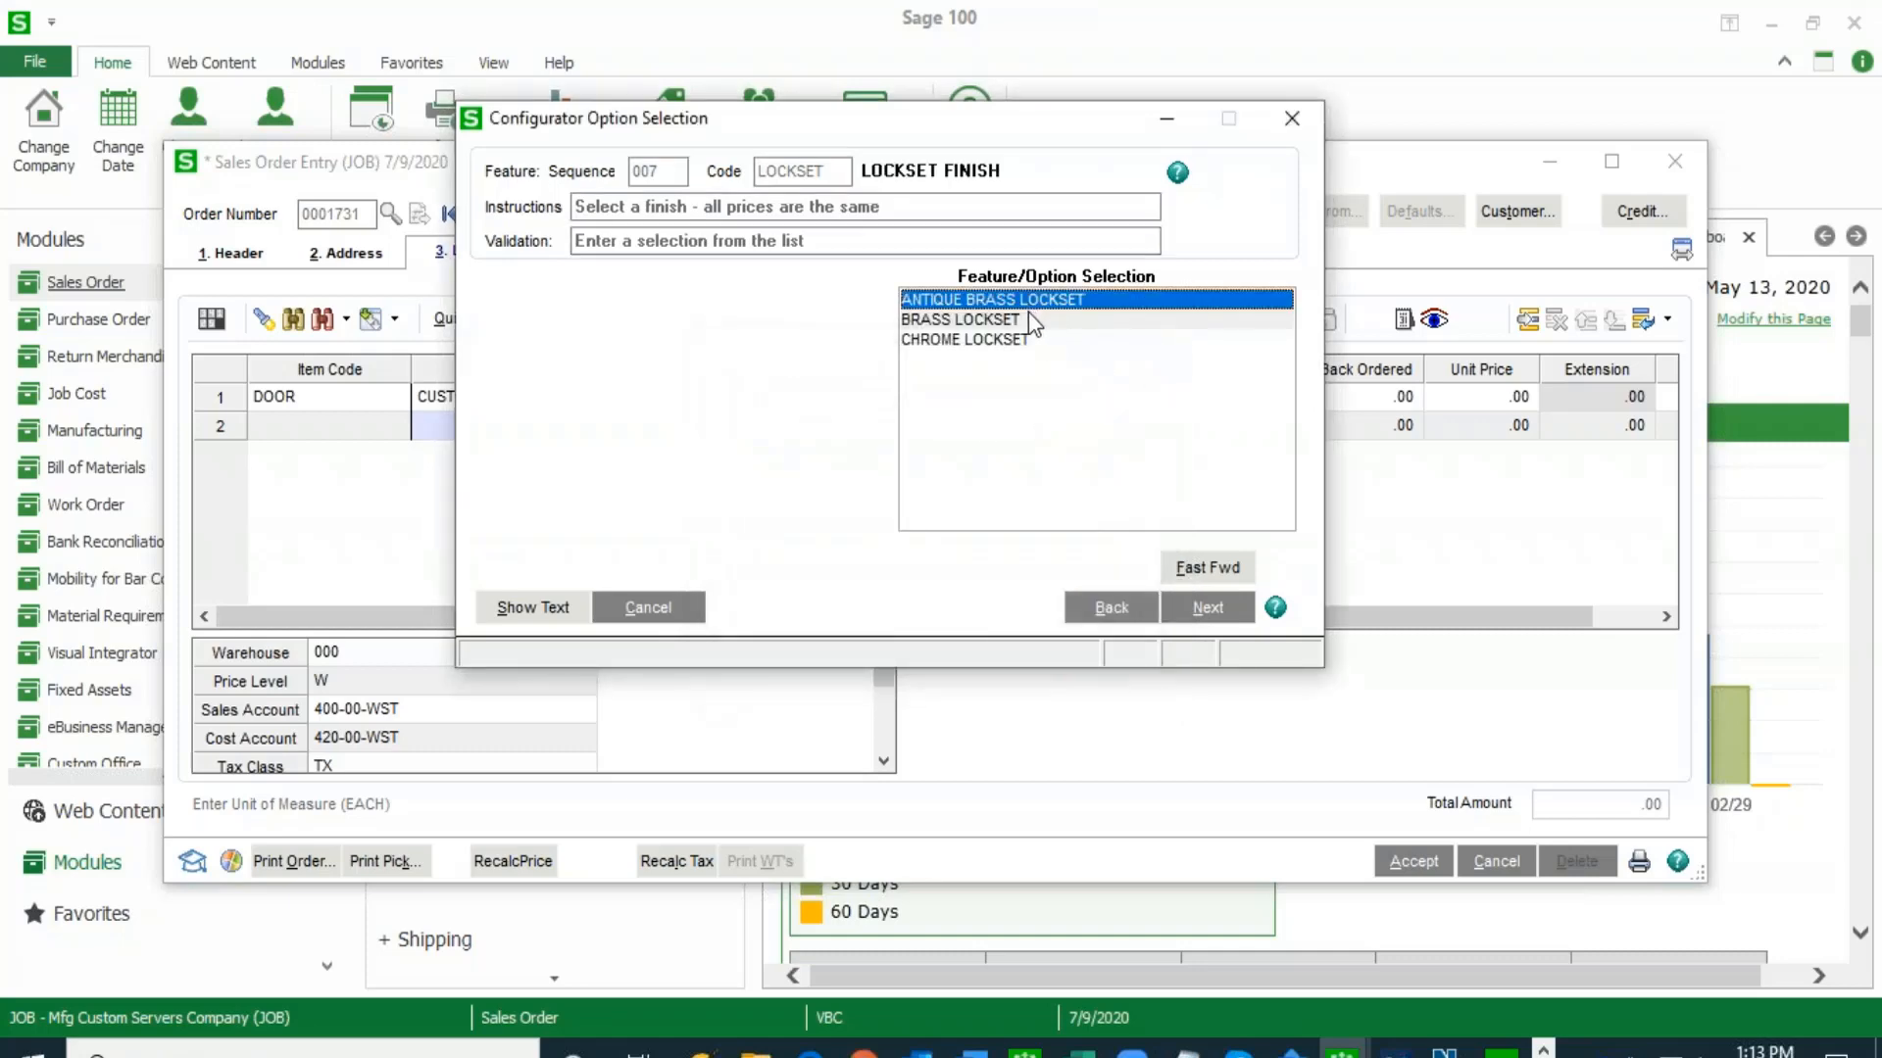
- Review the work ticket parent description and continue to the glass inset feature
left_click(541, 610)
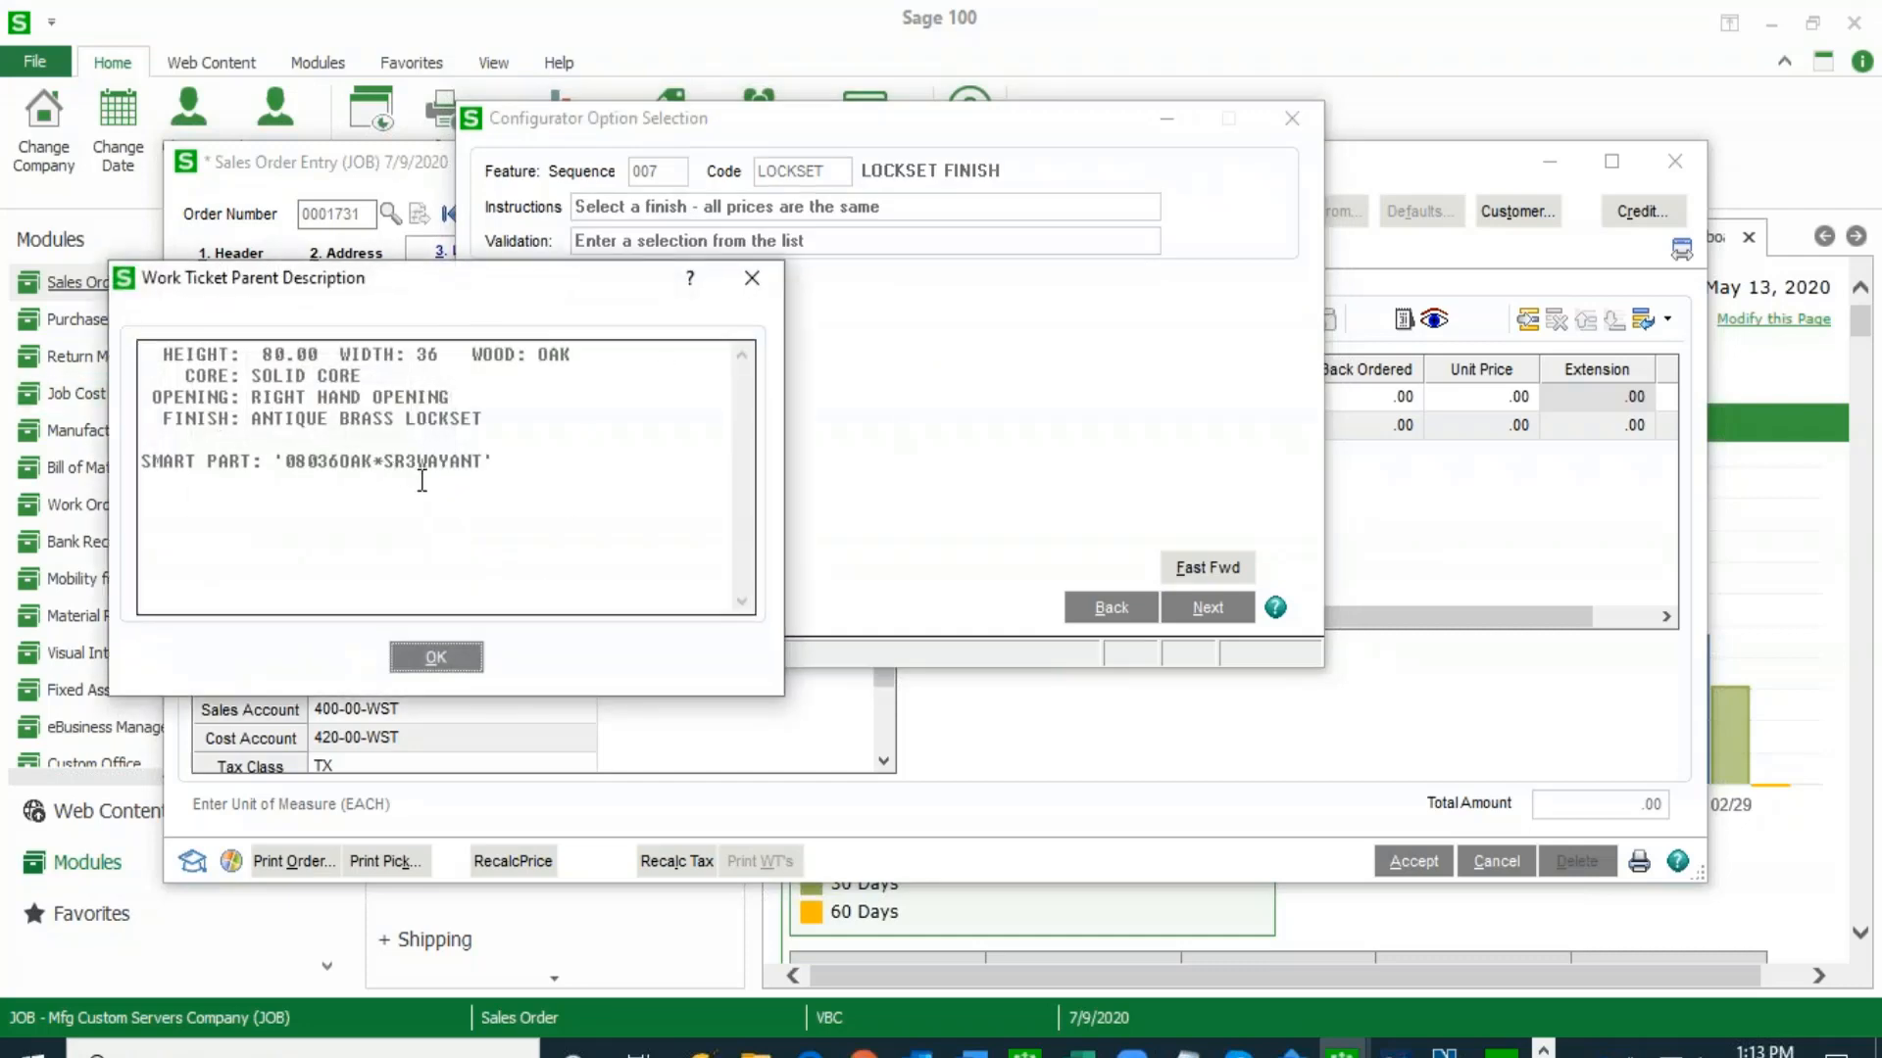
left_click(438, 658)
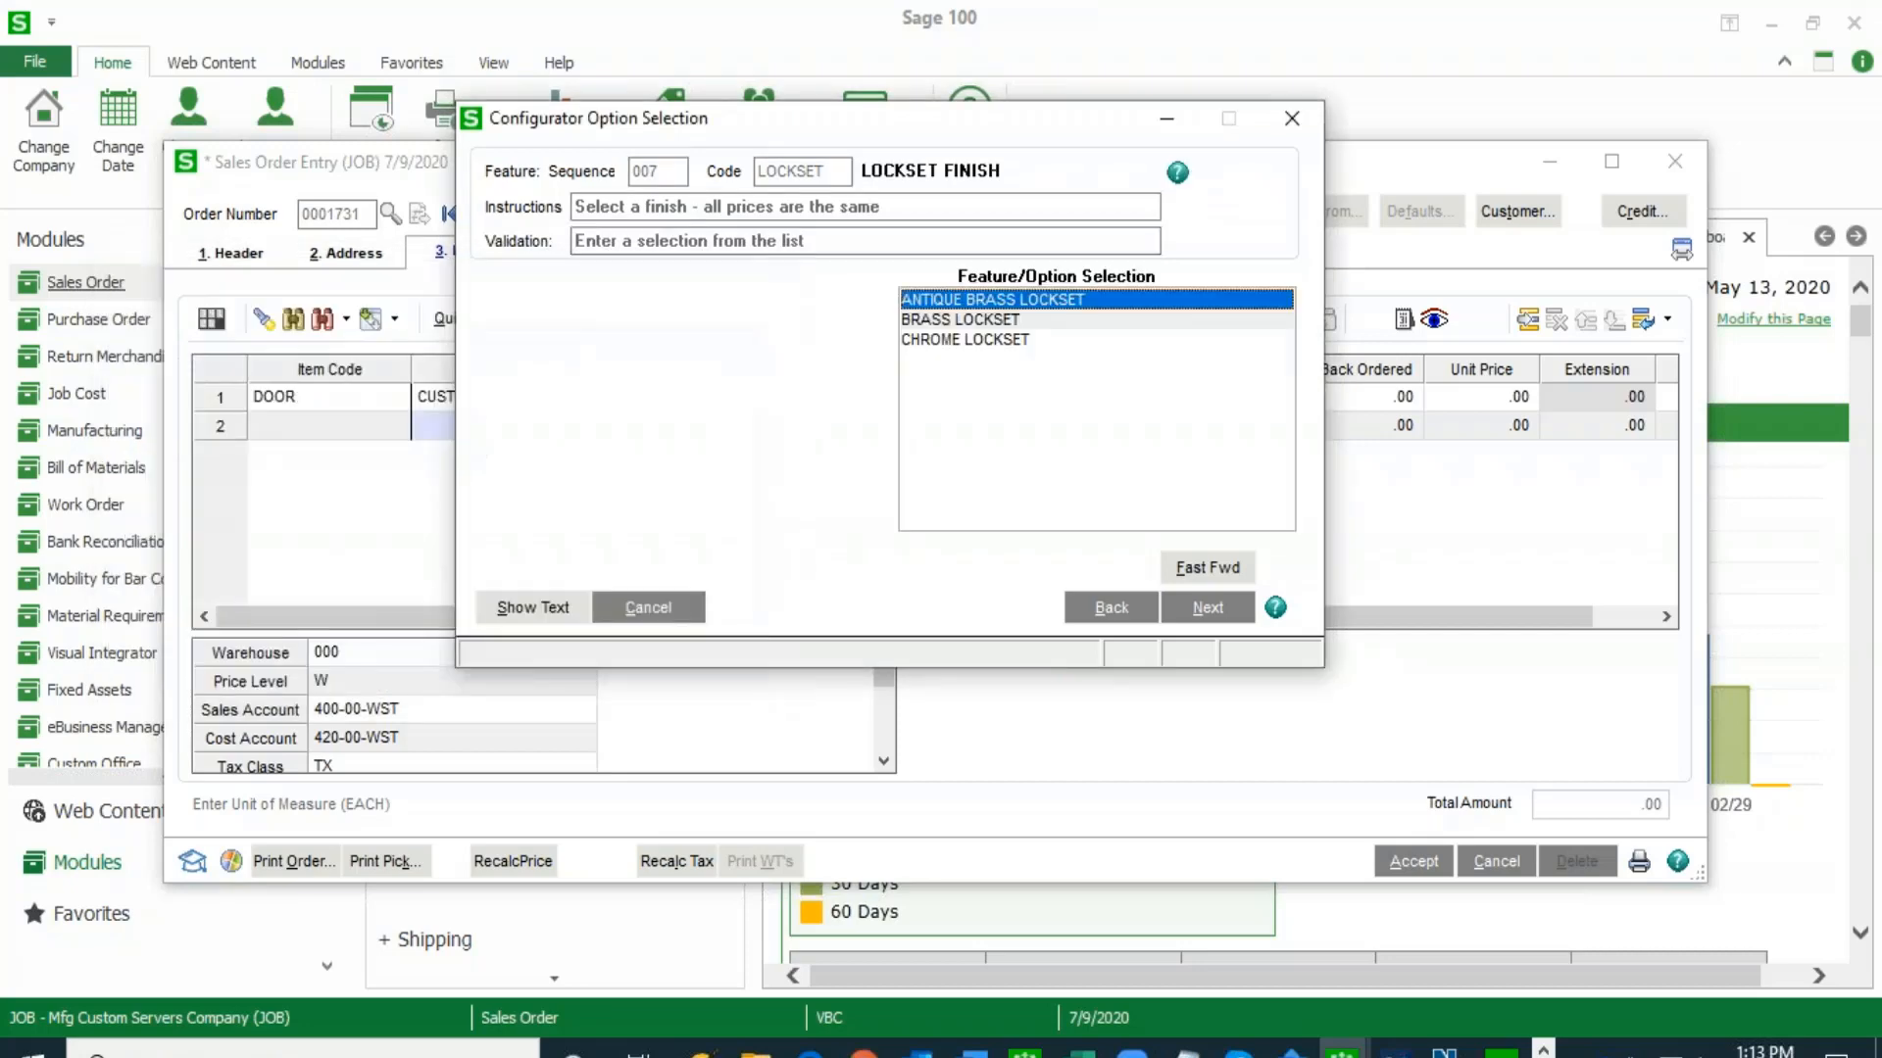
left_click(1211, 609)
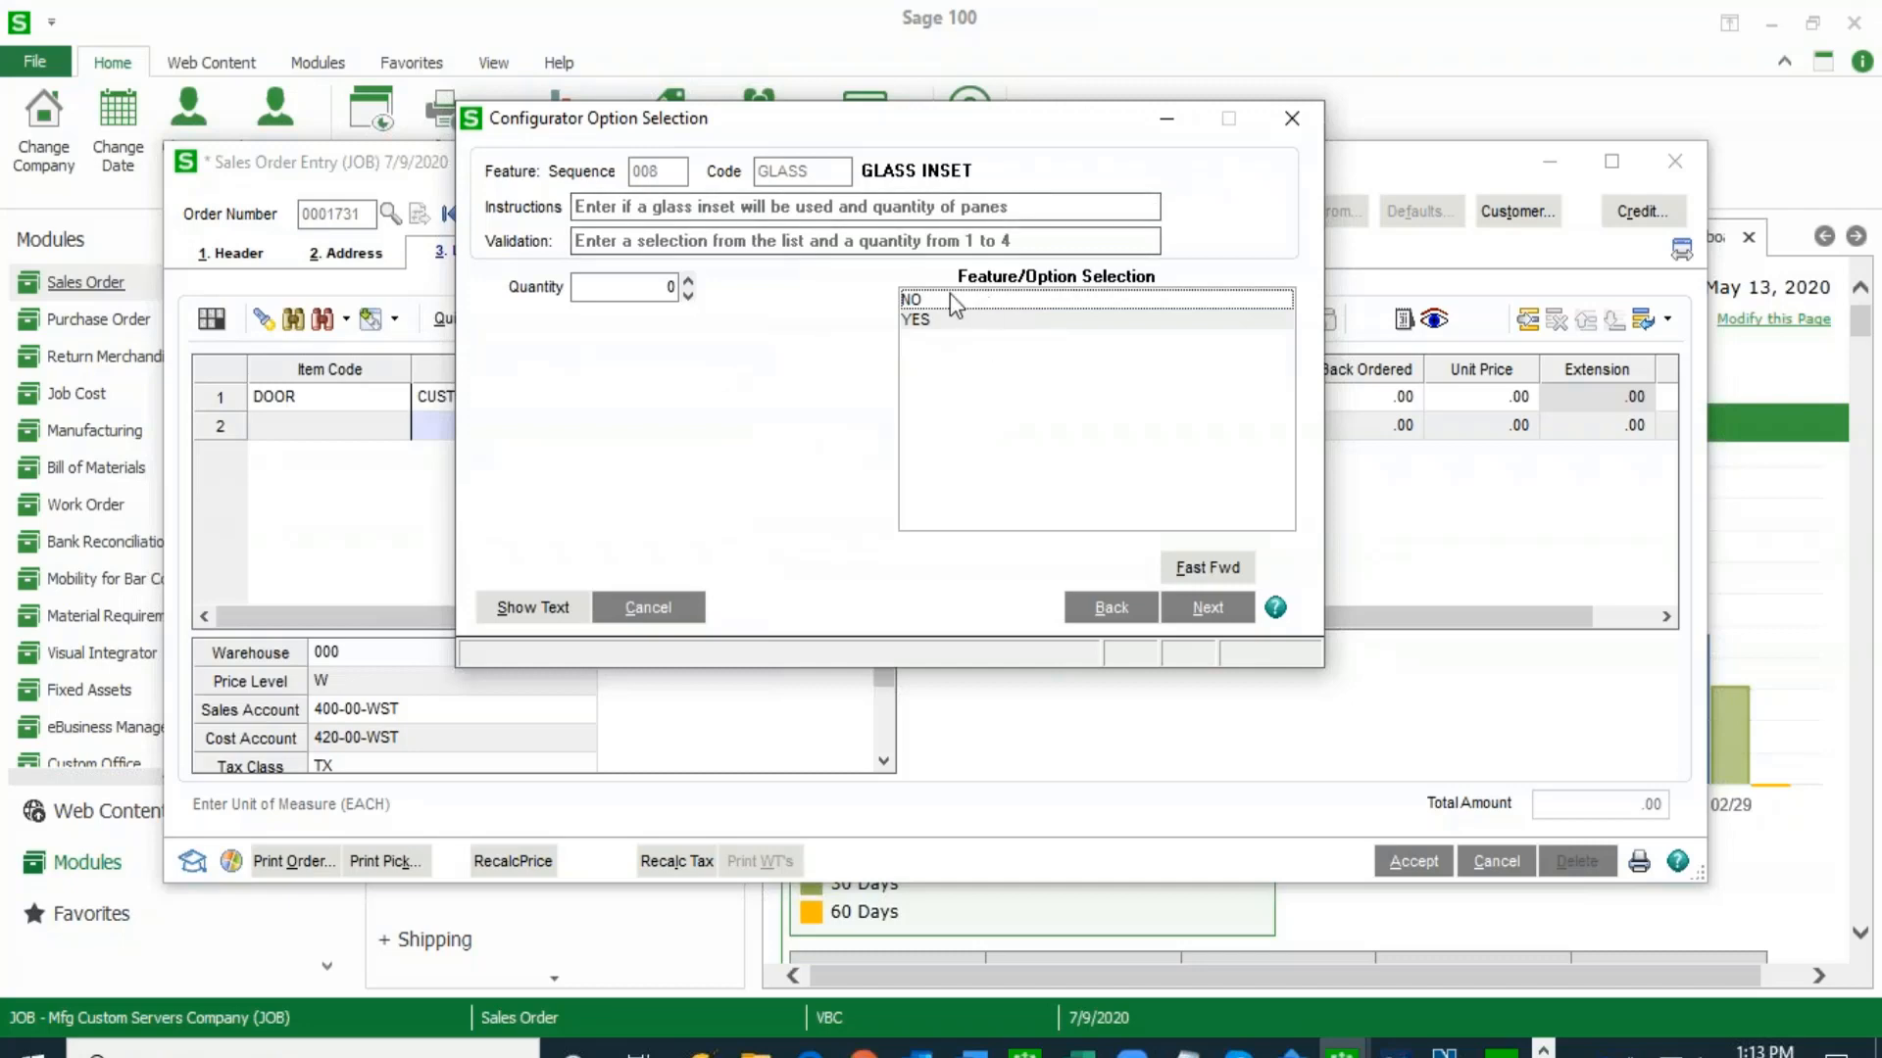
- Include a glass inset with a quantity of 1 and enter "Sage Rules!!" as the etched name
left_click(947, 322)
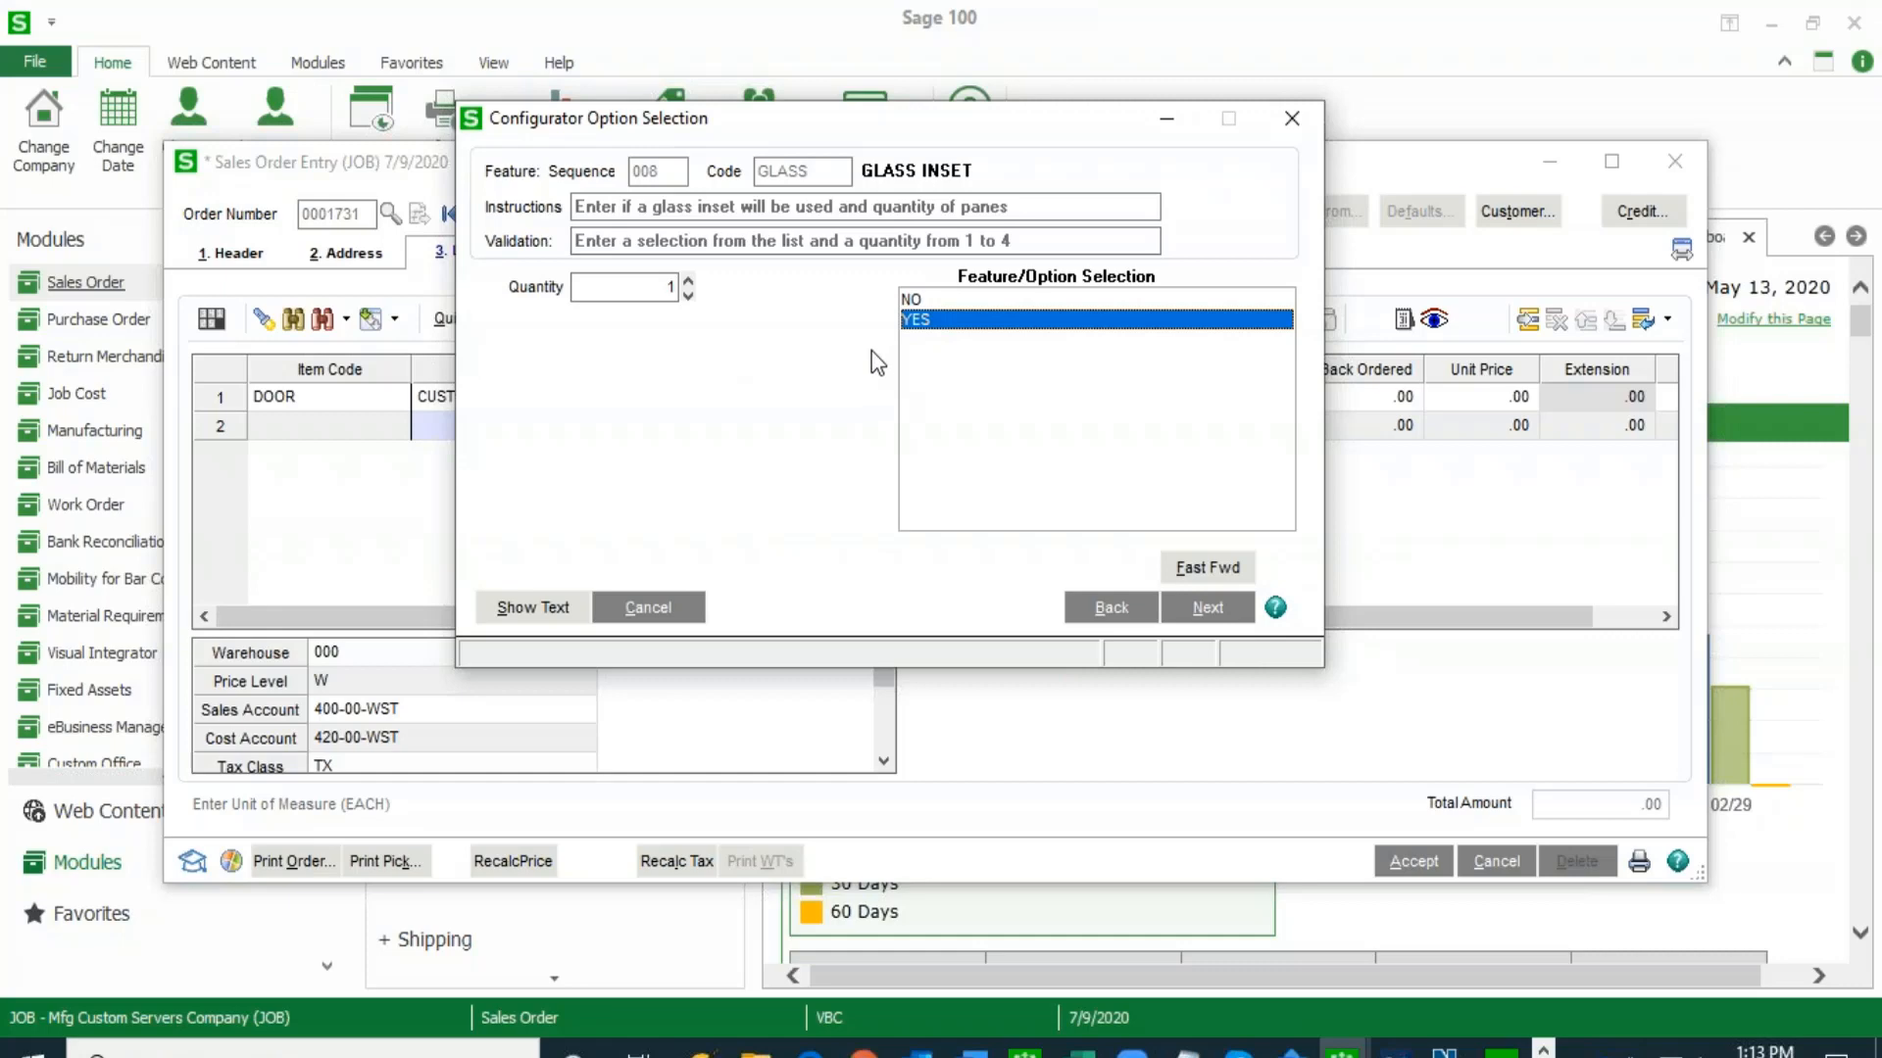
left_click(1192, 610)
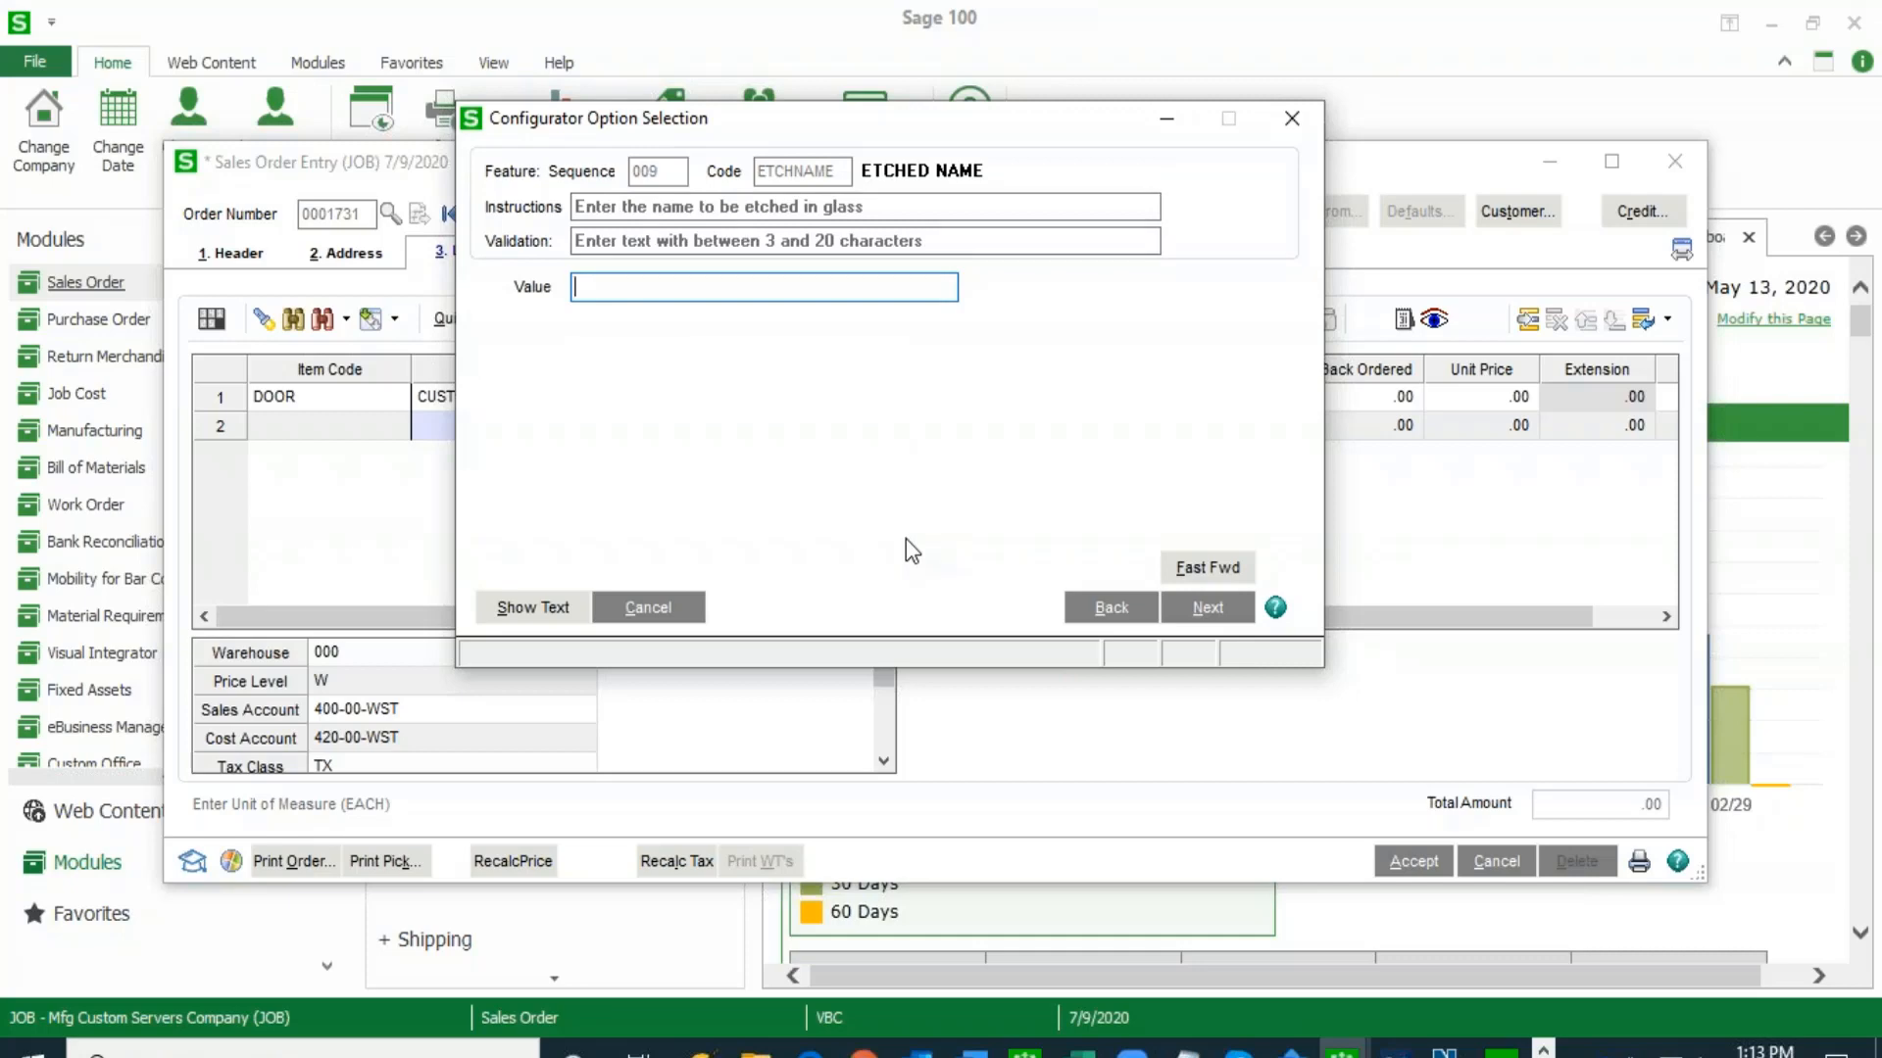
type("Sage Rules!")
left_click(1206, 610)
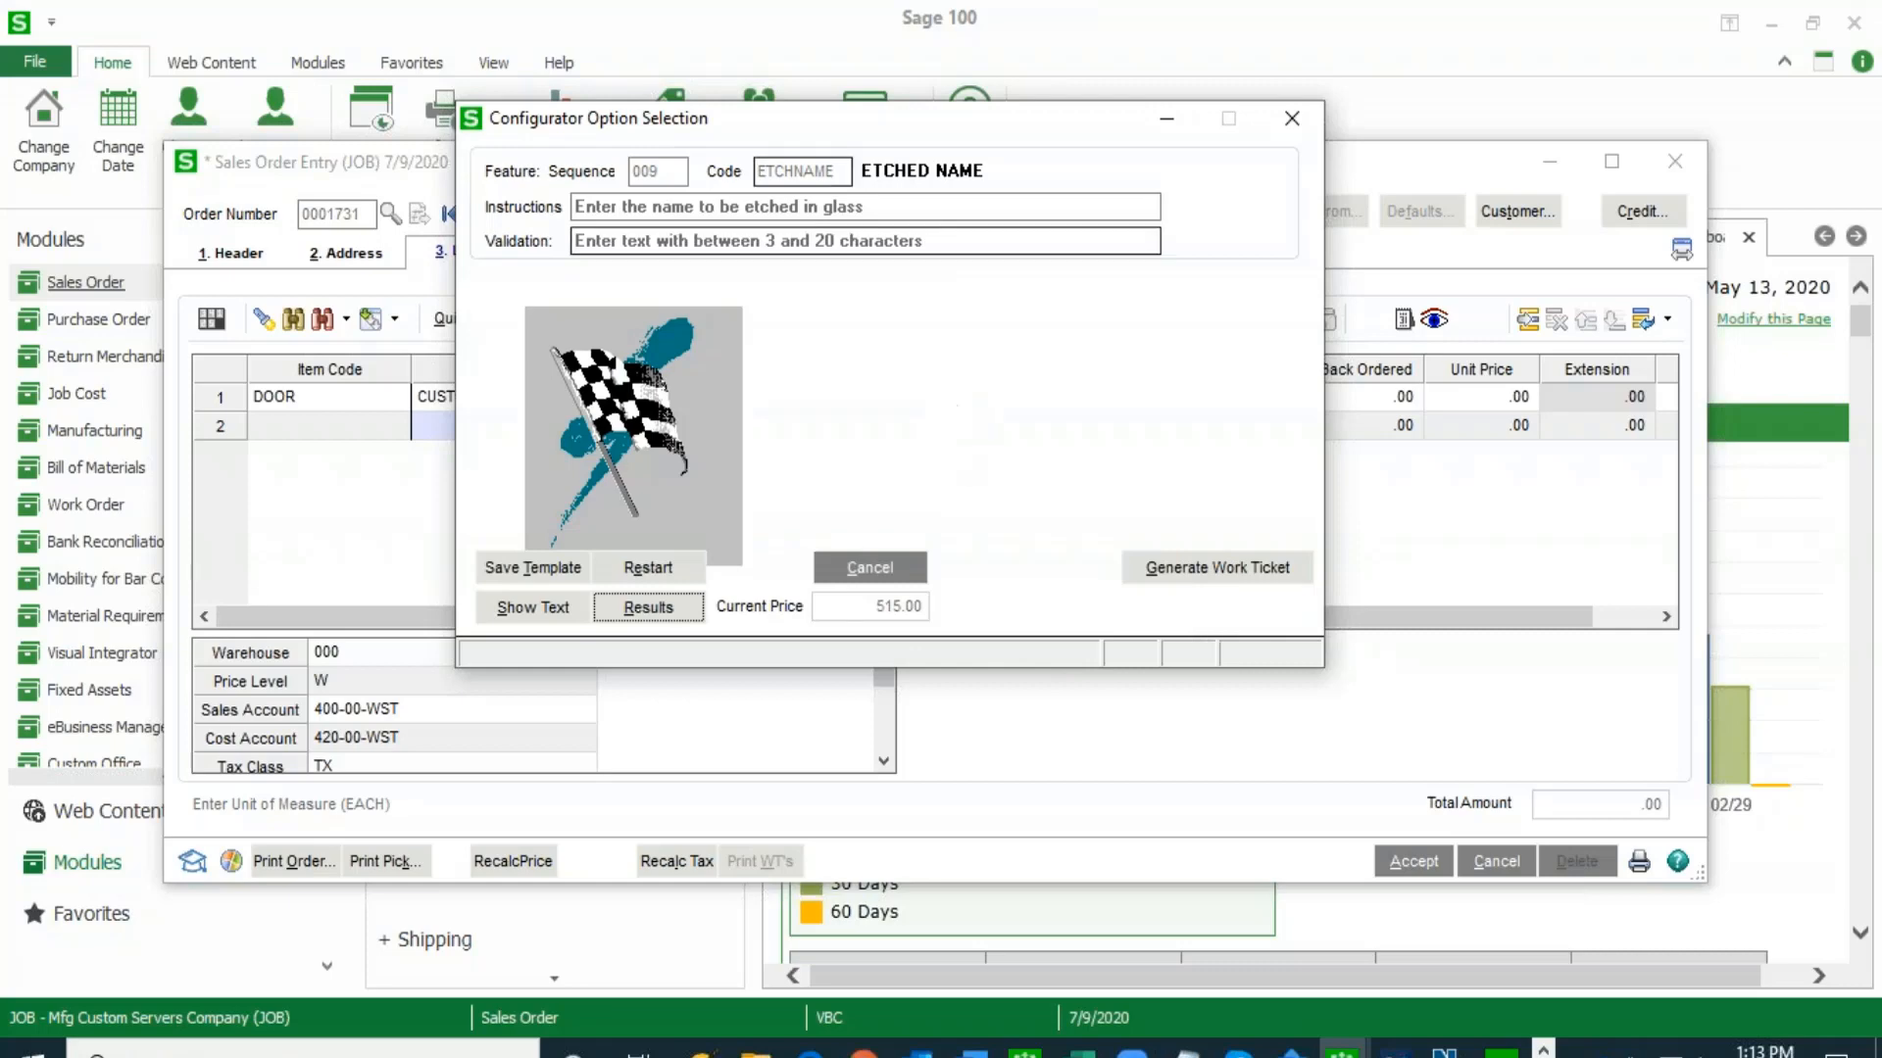
- Look at the configuration template saving options without saving, and review the completed work ticket parent description
left_click(972, 1048)
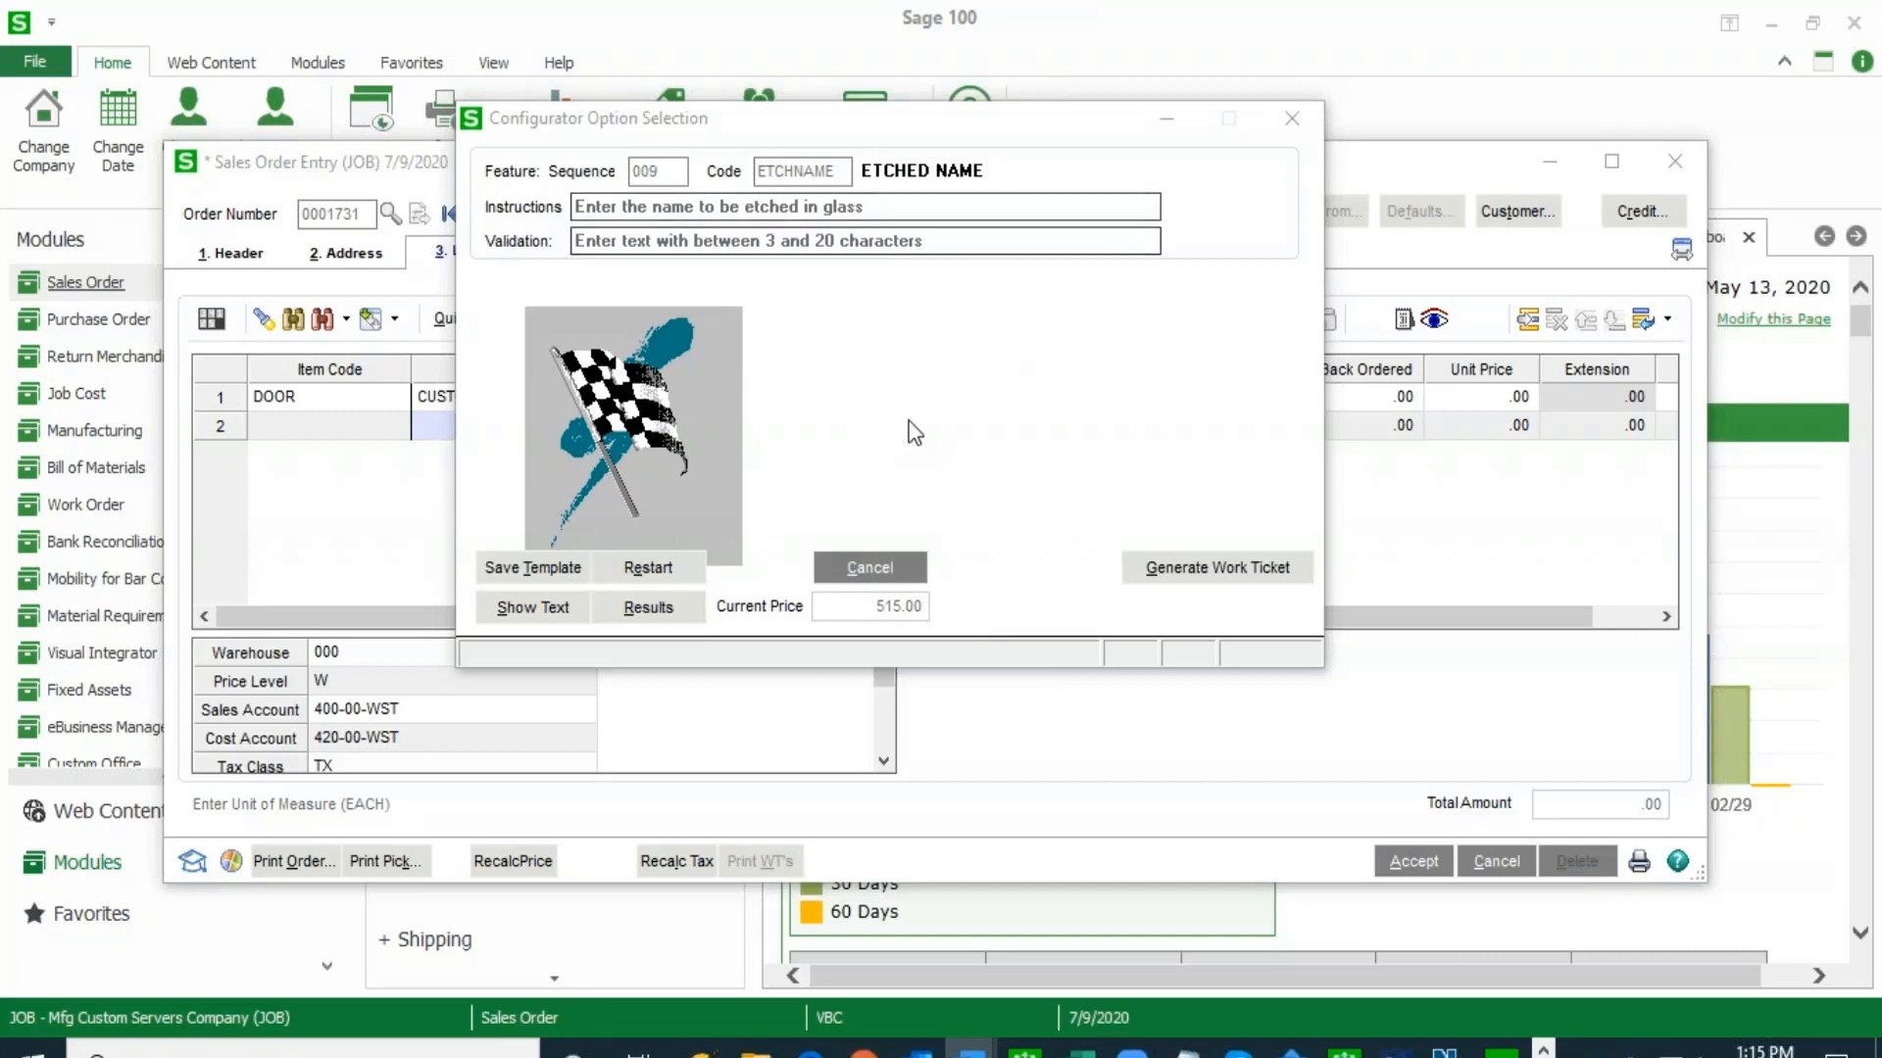
left_click(529, 567)
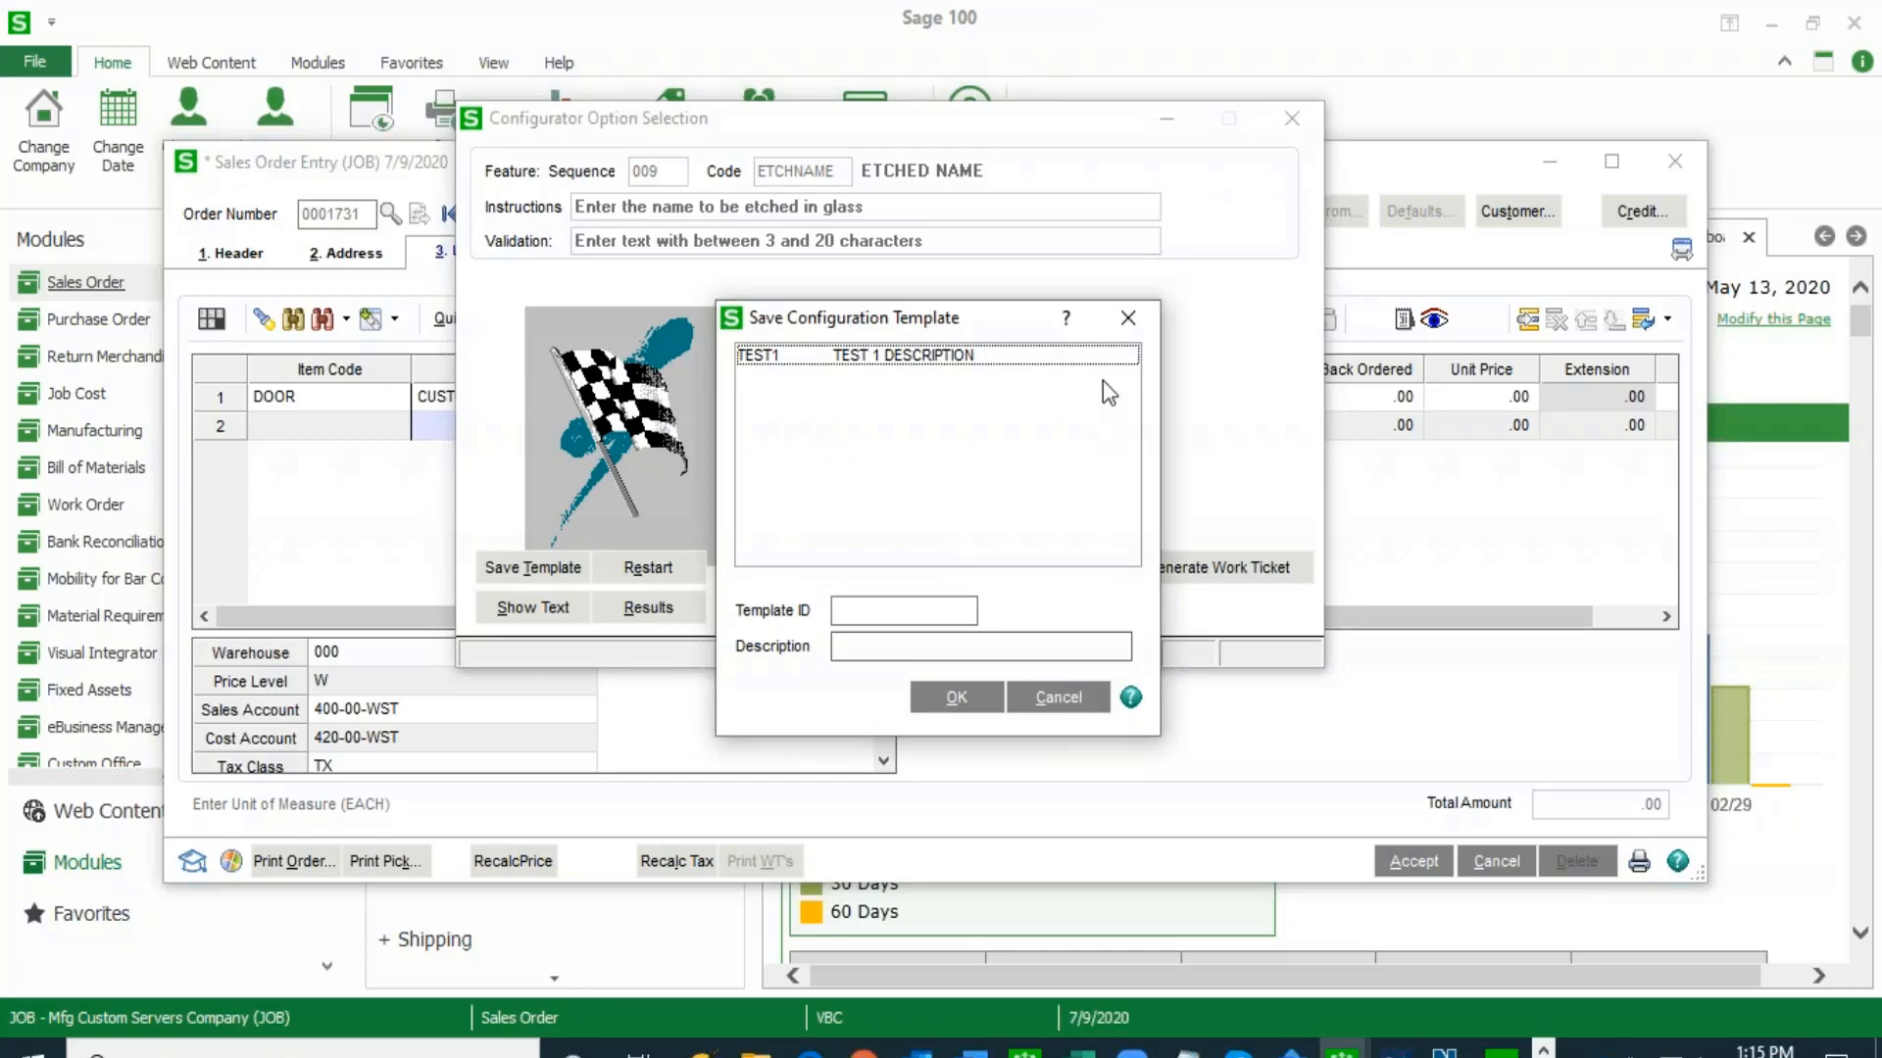
left_click(1128, 319)
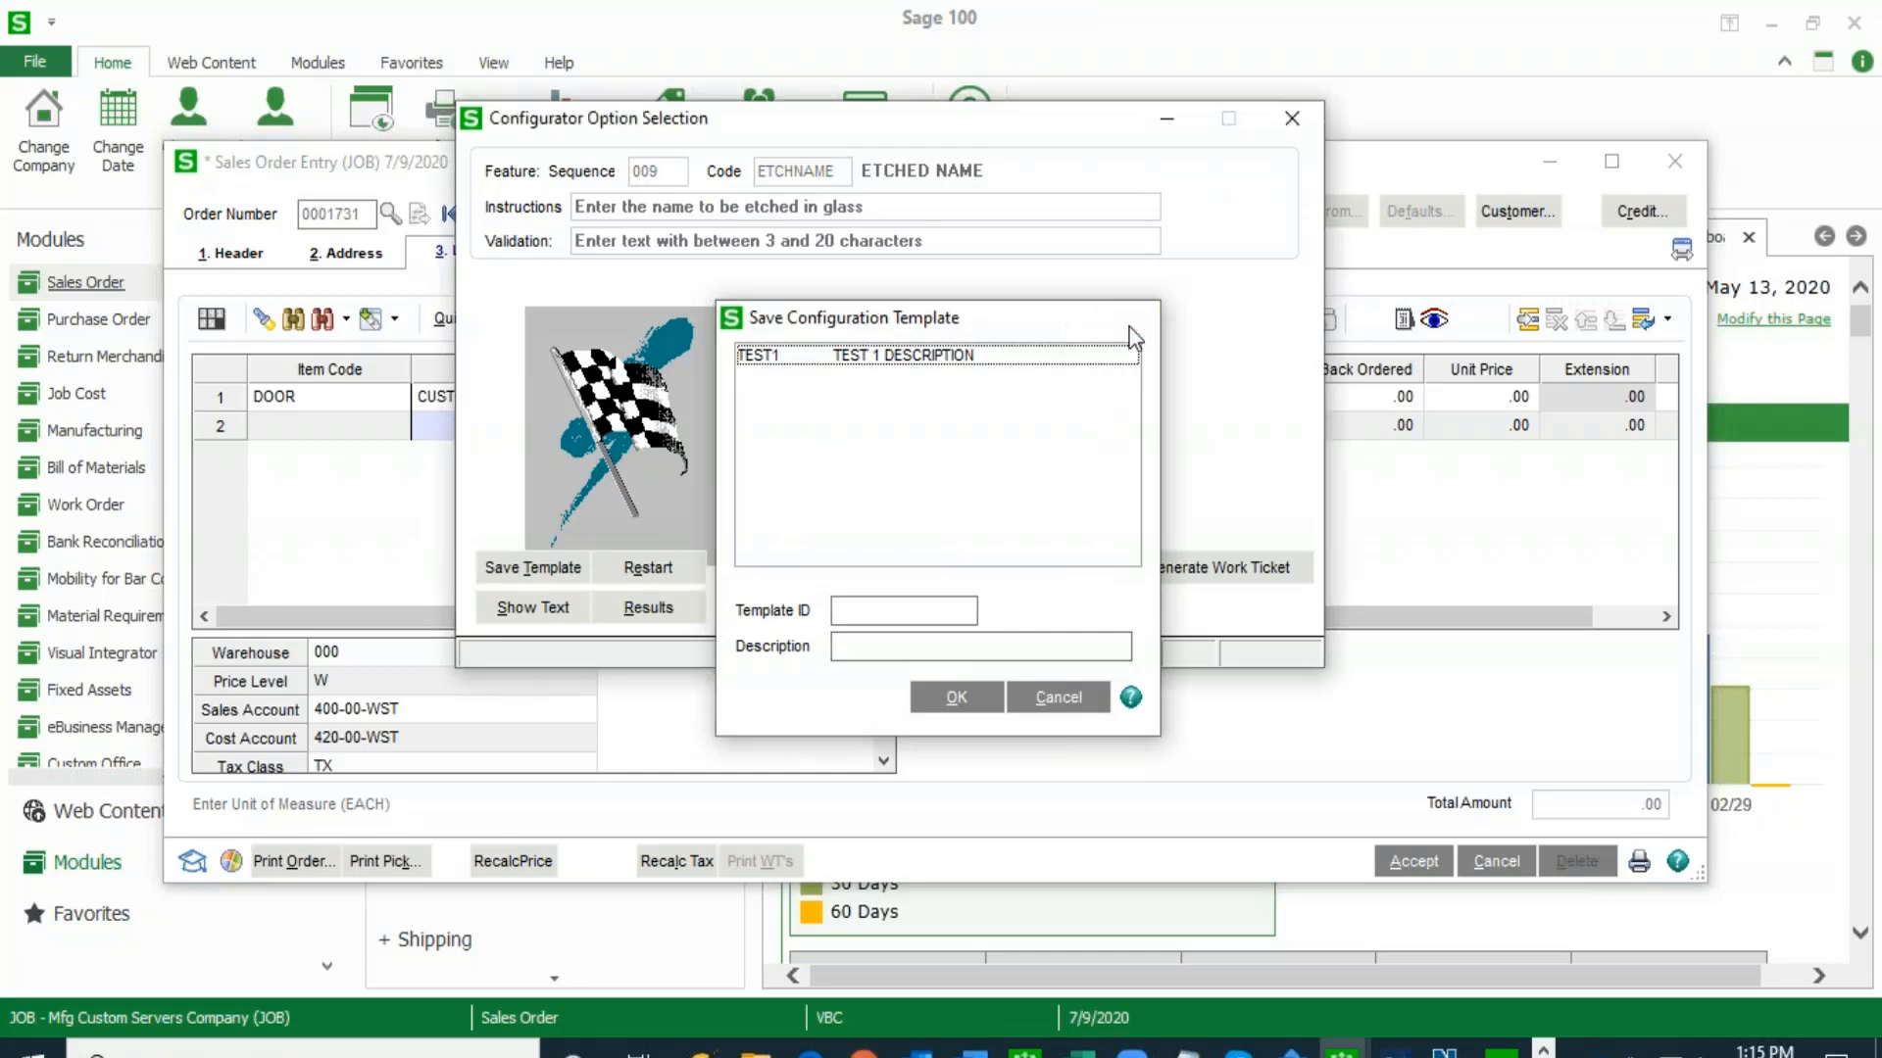
left_click(535, 610)
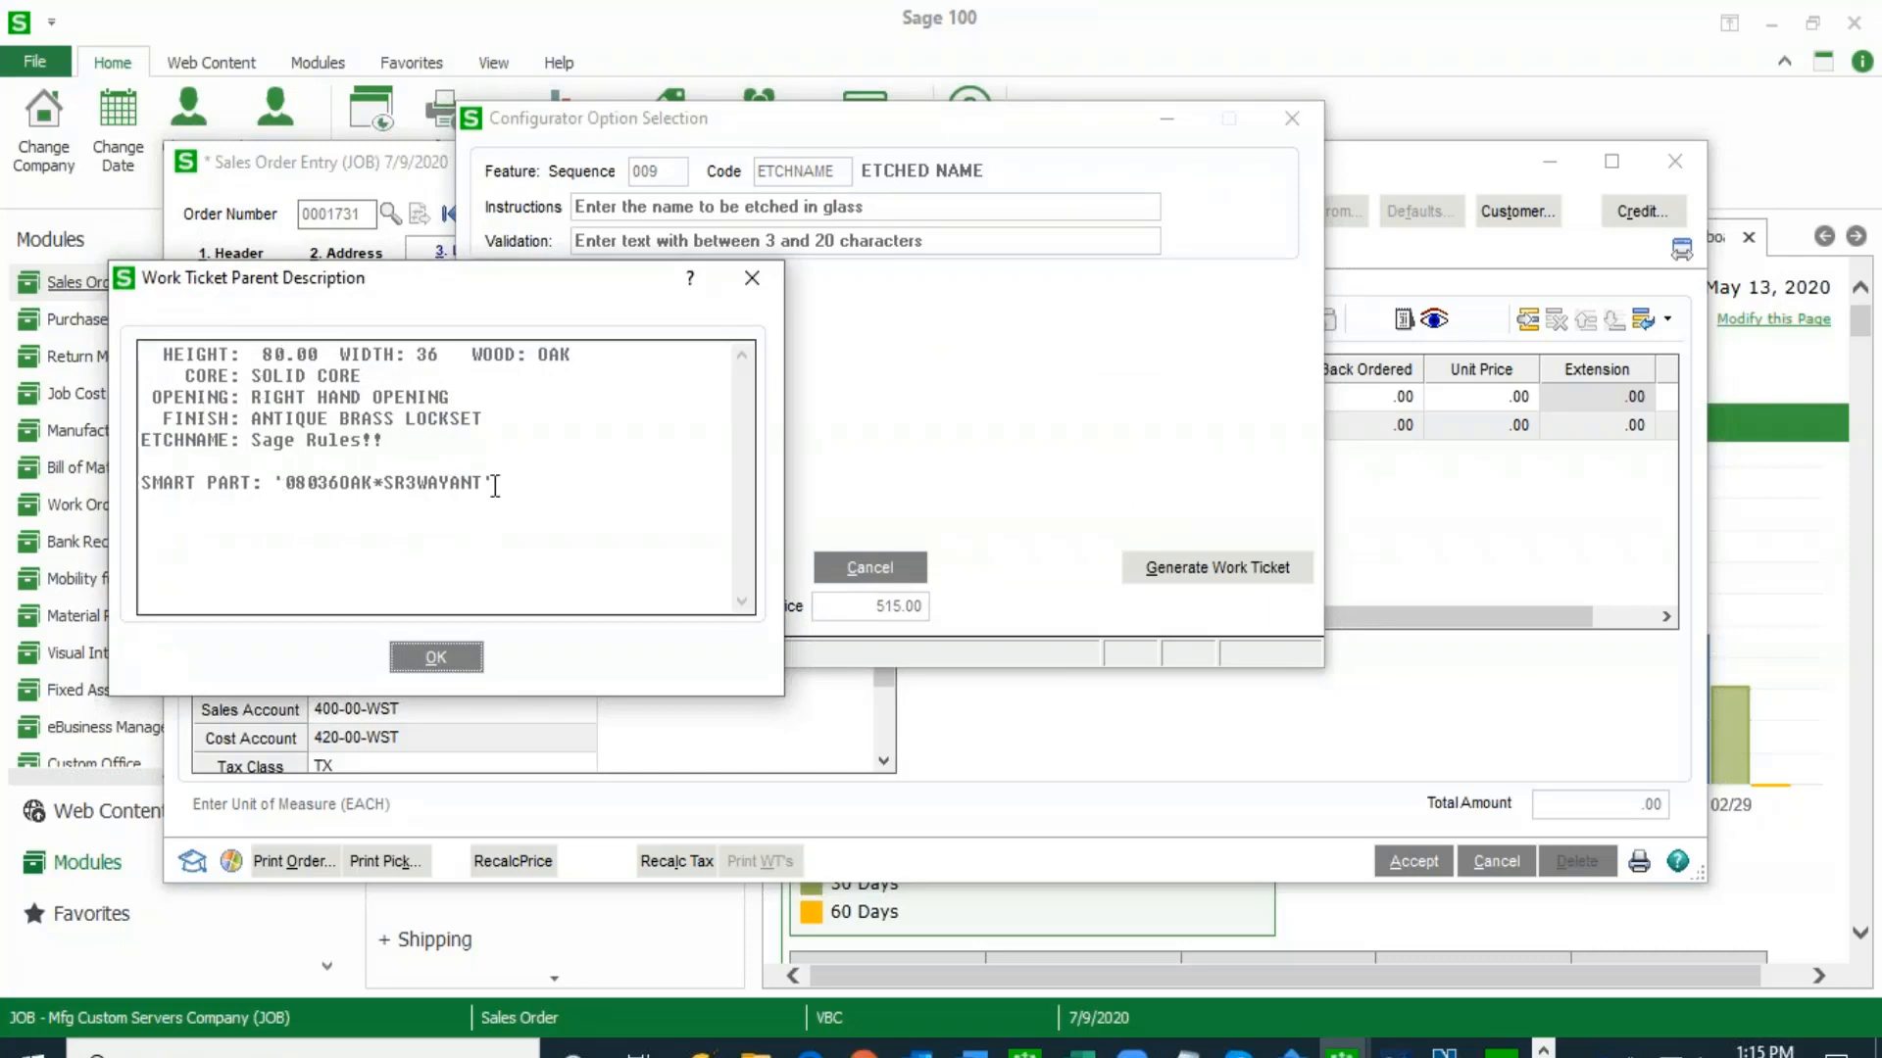
left_click(752, 277)
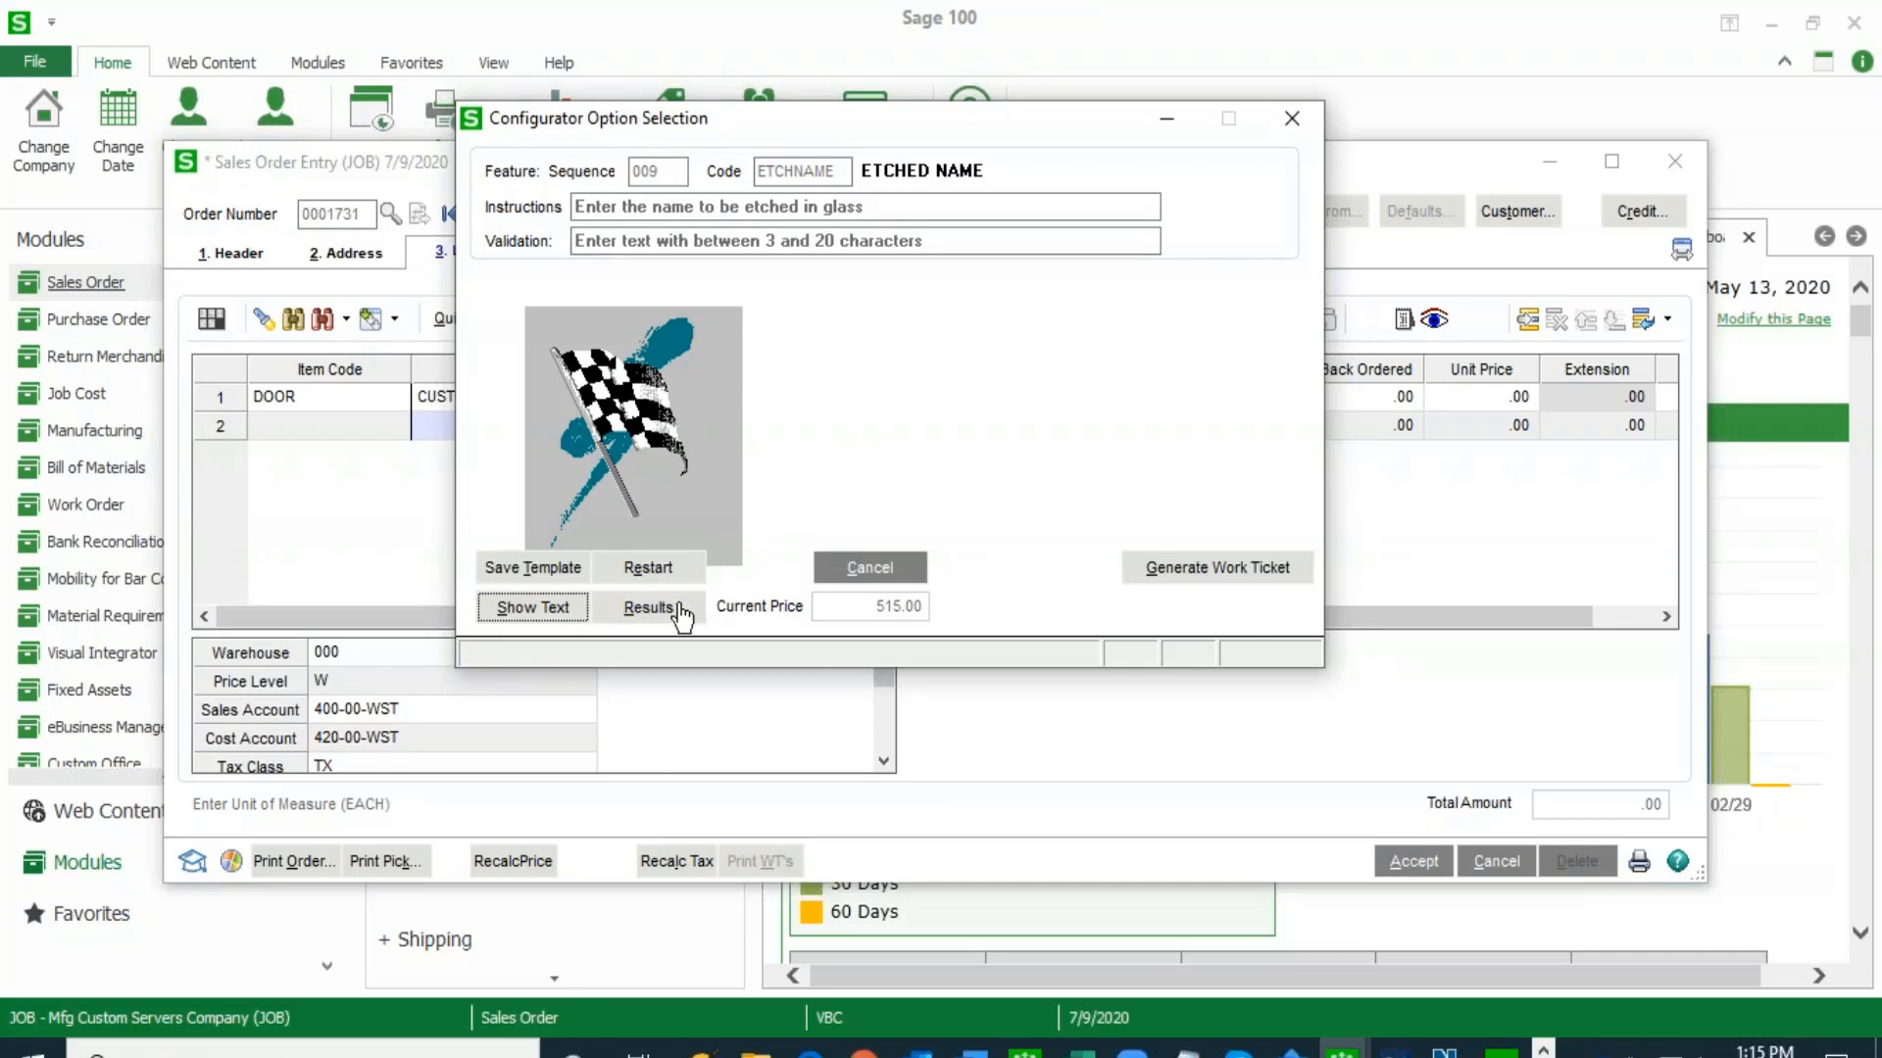
- Reopen the door opening feature from the configuration results, change it to LEFT HAND OPENING, and fast-forward to the end of the configuration
left_click(649, 608)
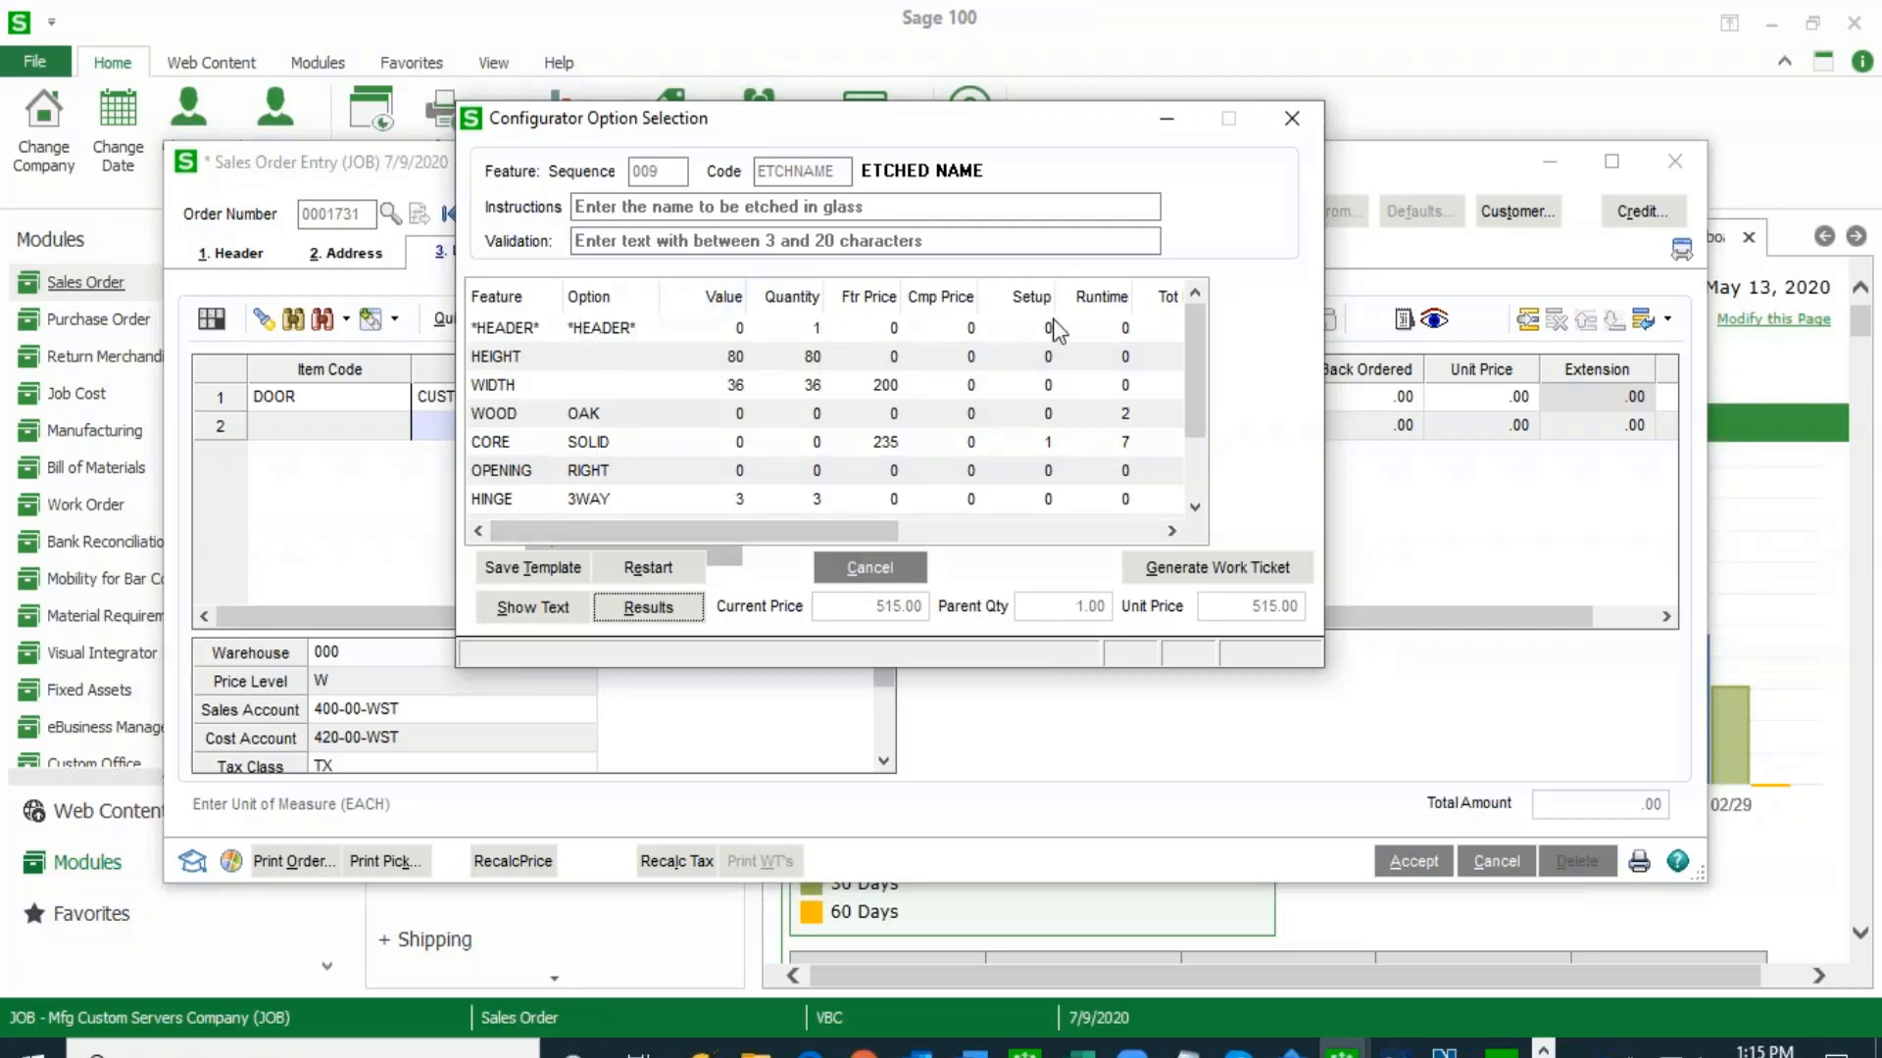
double_click(600, 474)
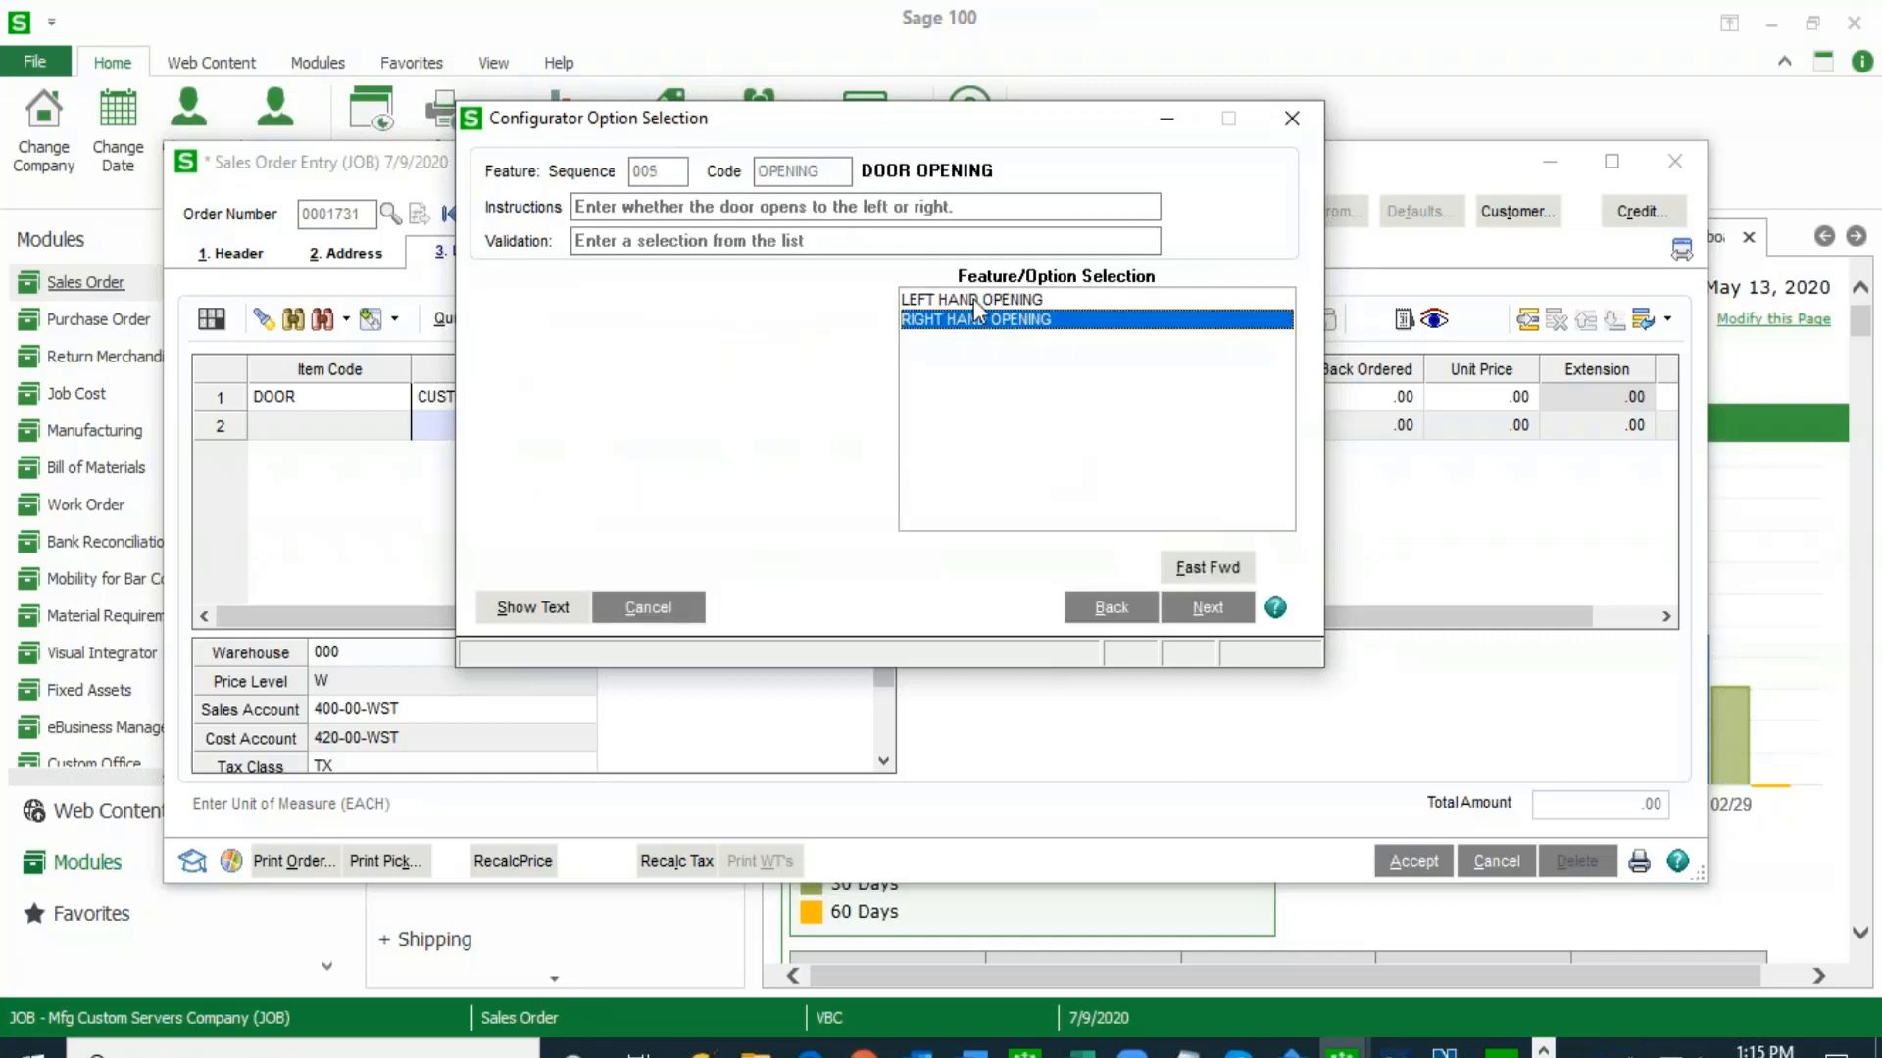
left_click(1002, 299)
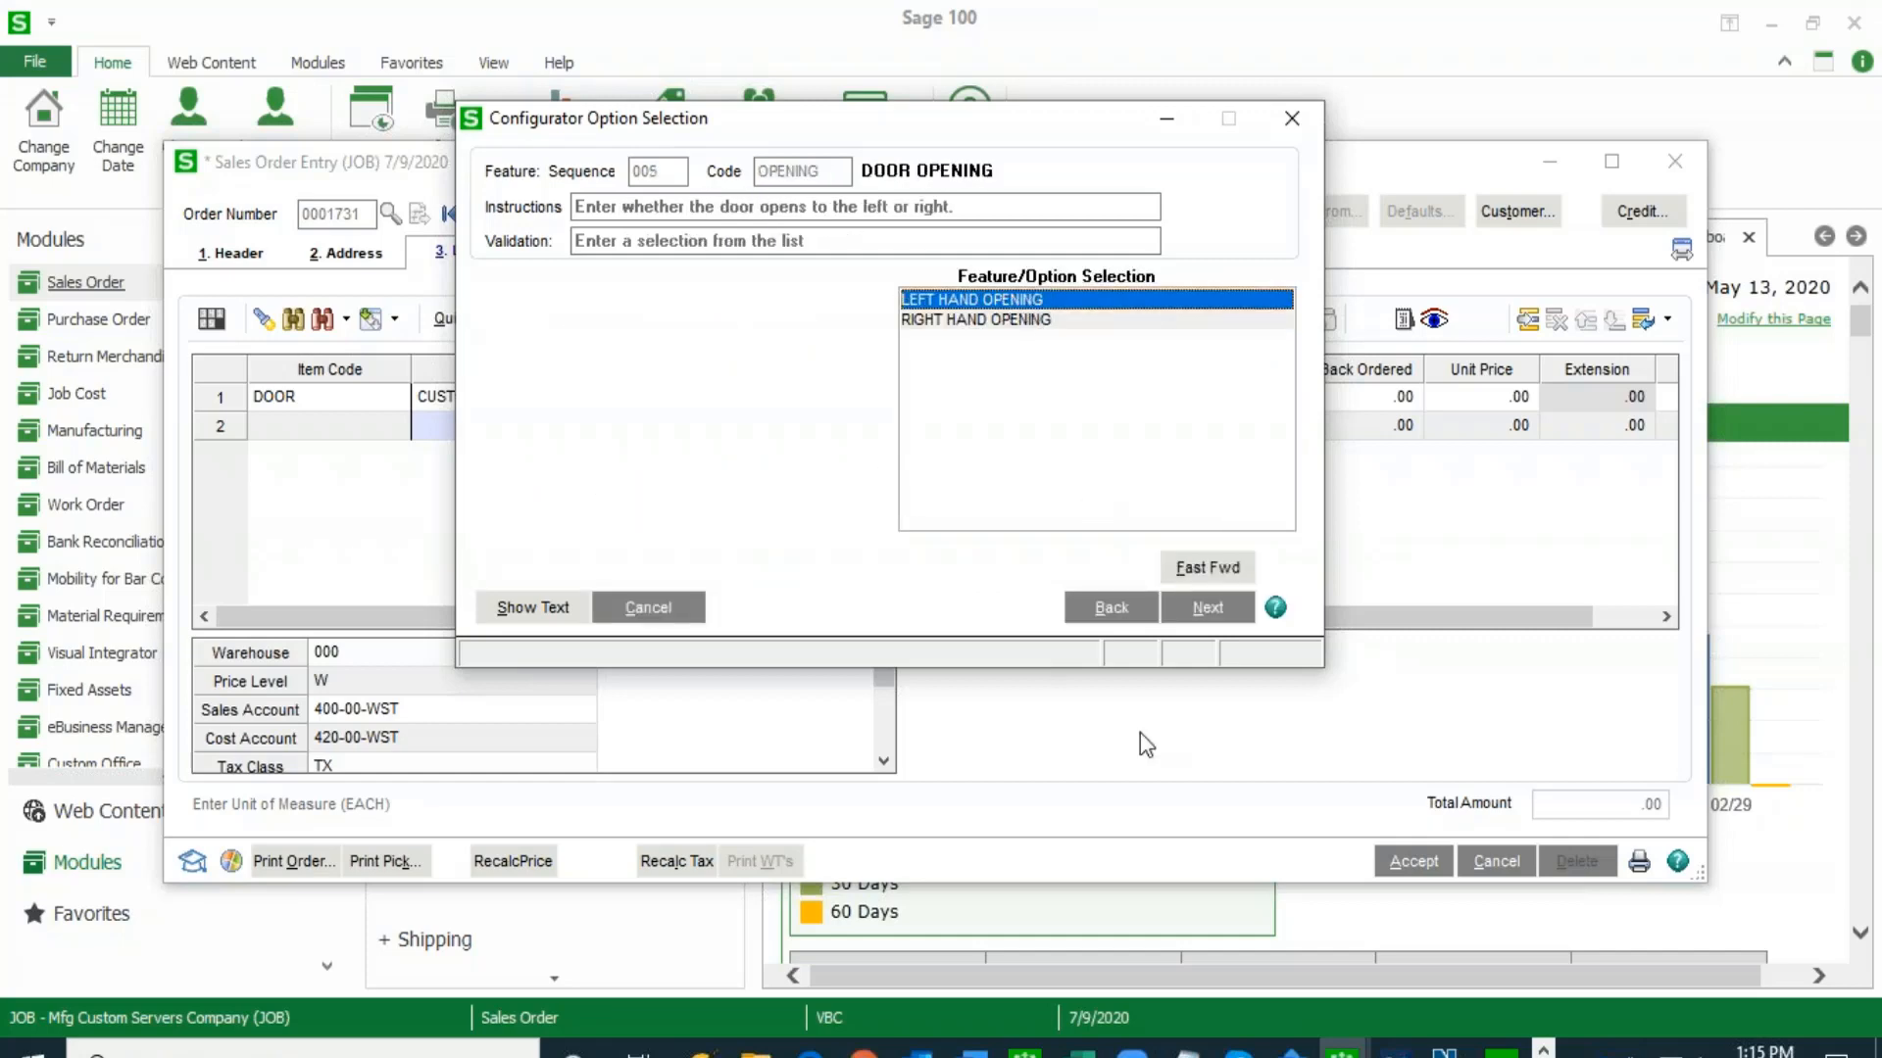
left_click(1203, 568)
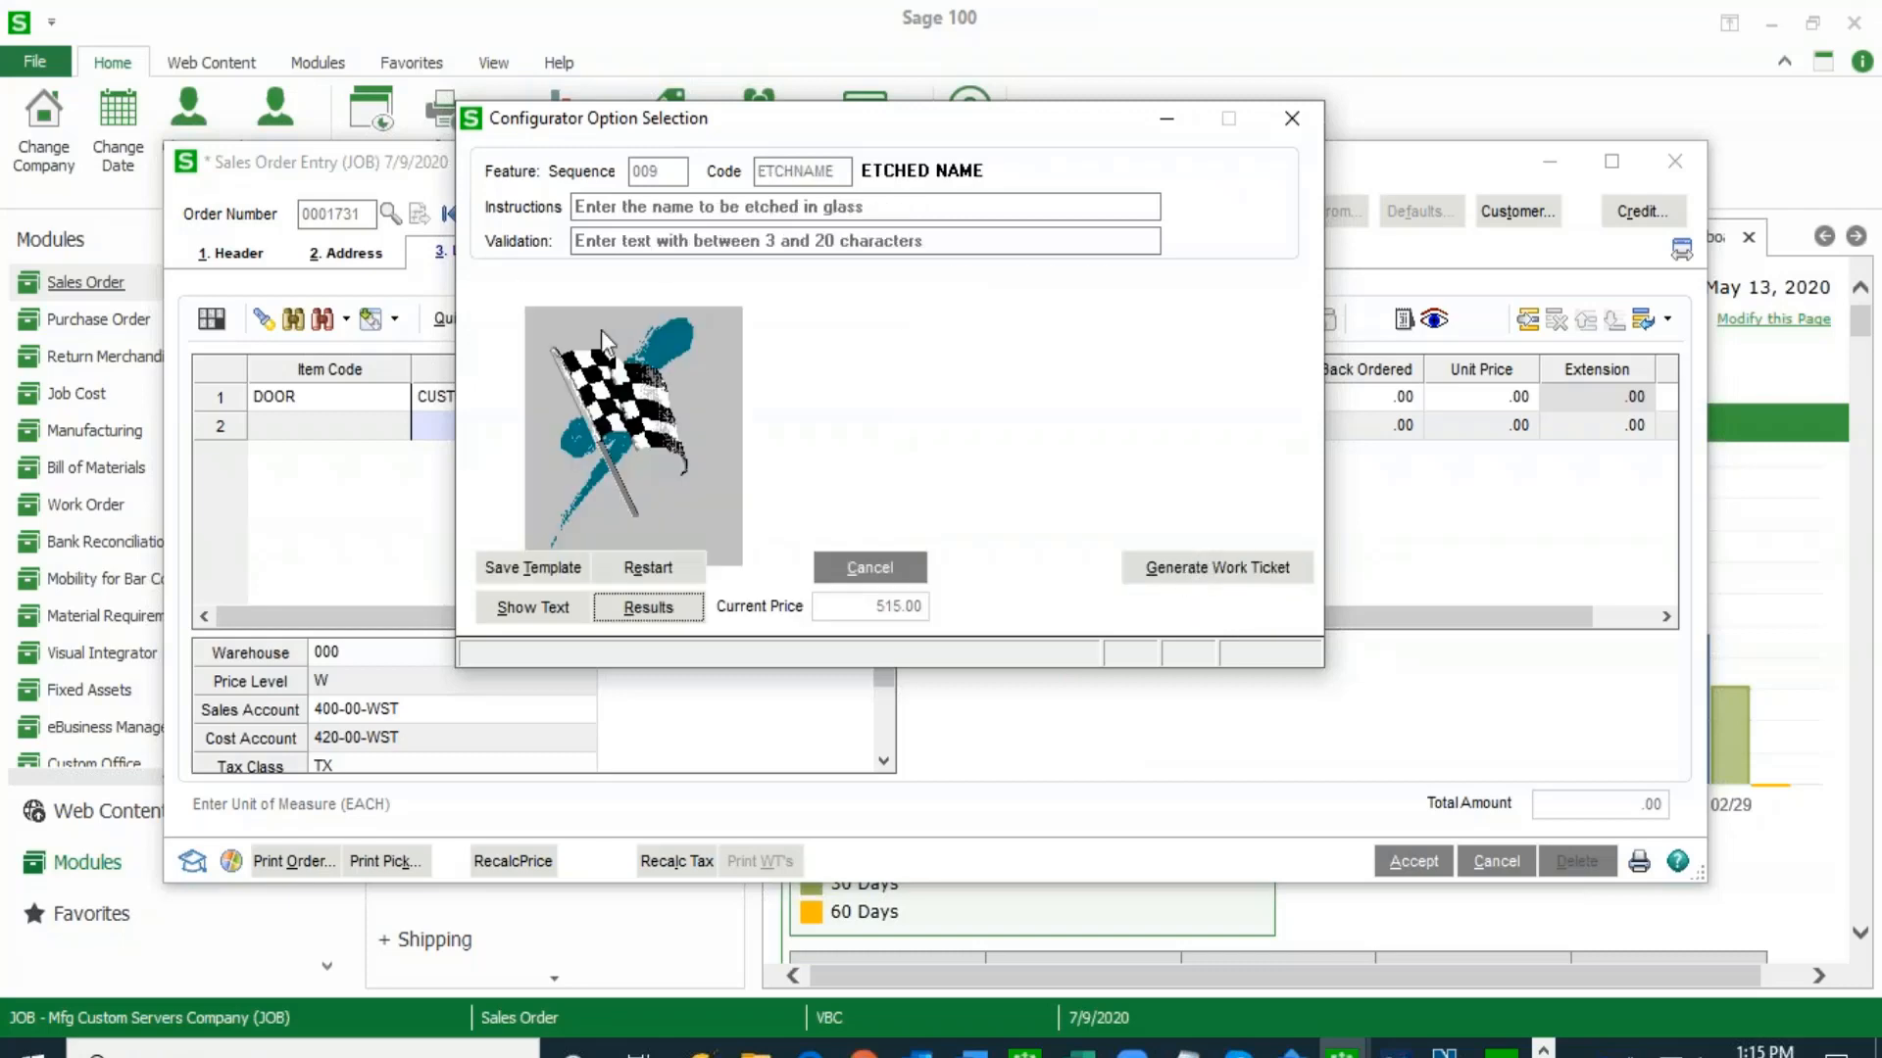
- Generate the work ticket from the configuration and preview its STANDARD line-based form in a maximized window
left_click(1212, 574)
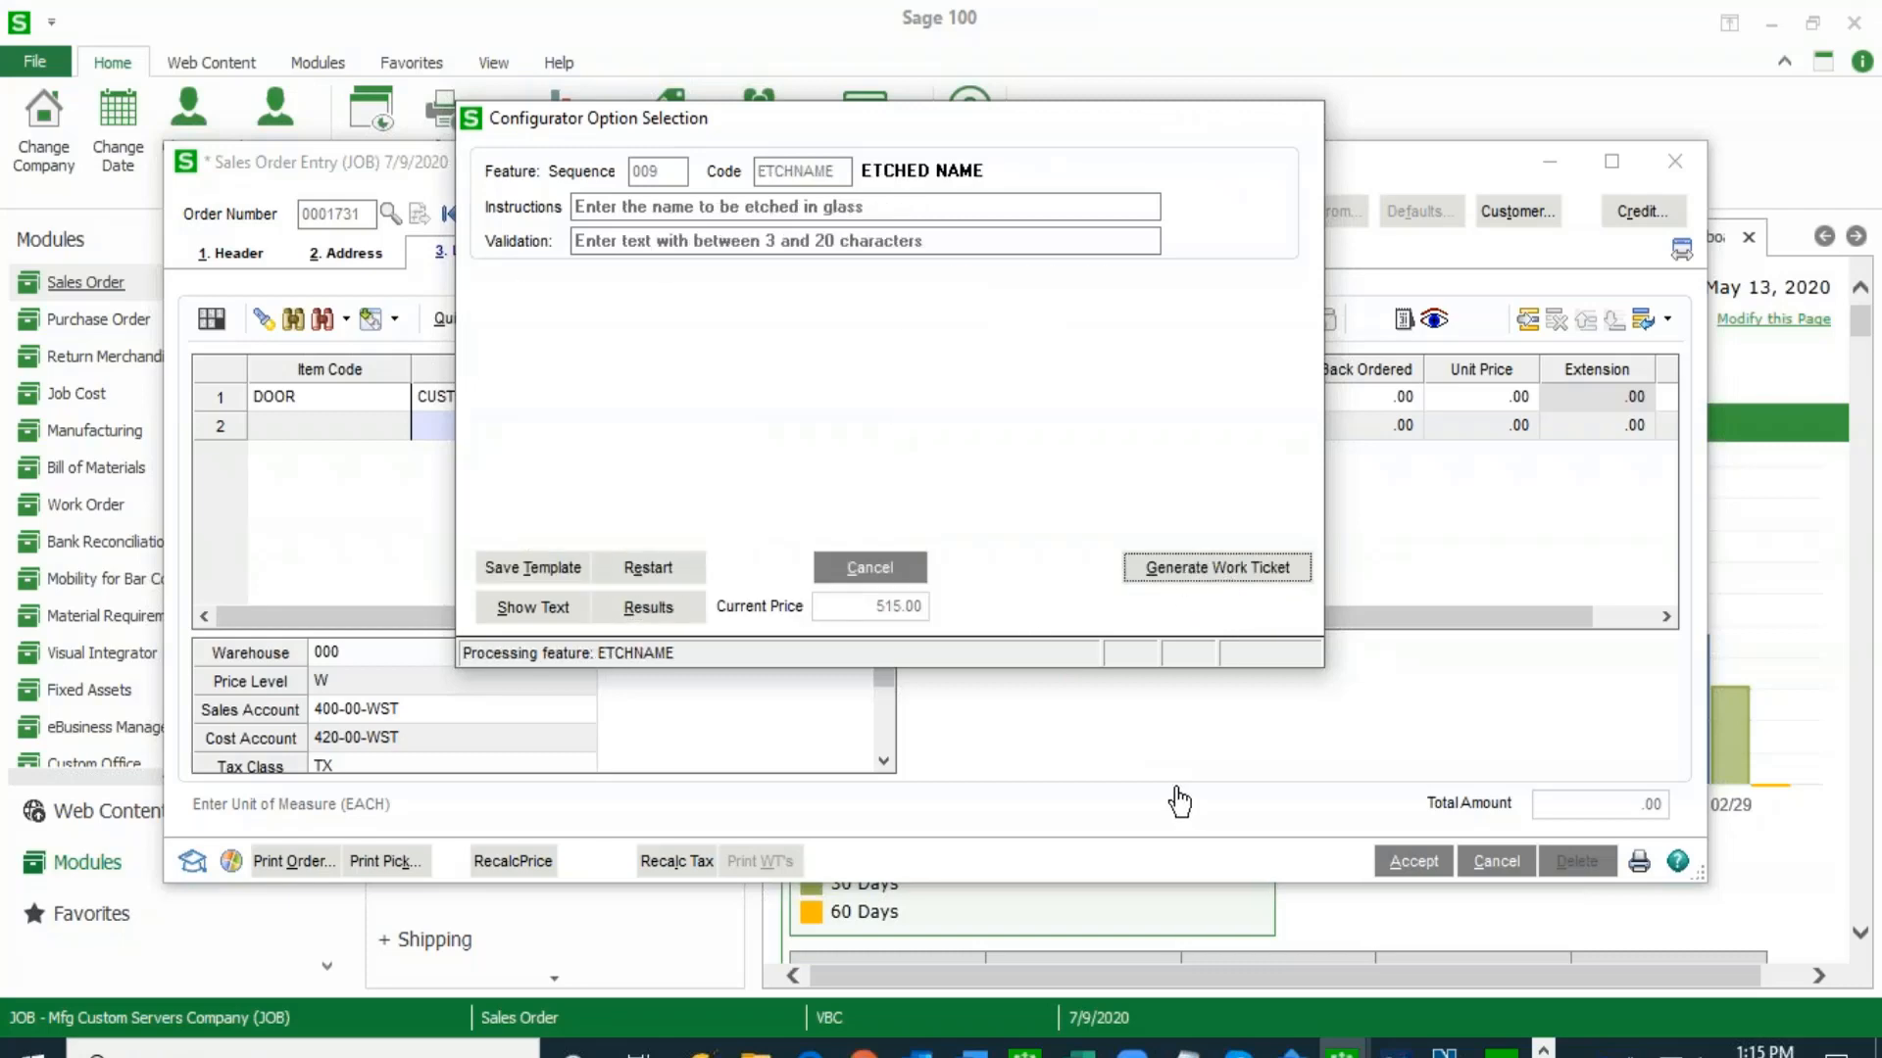
left_click(914, 411)
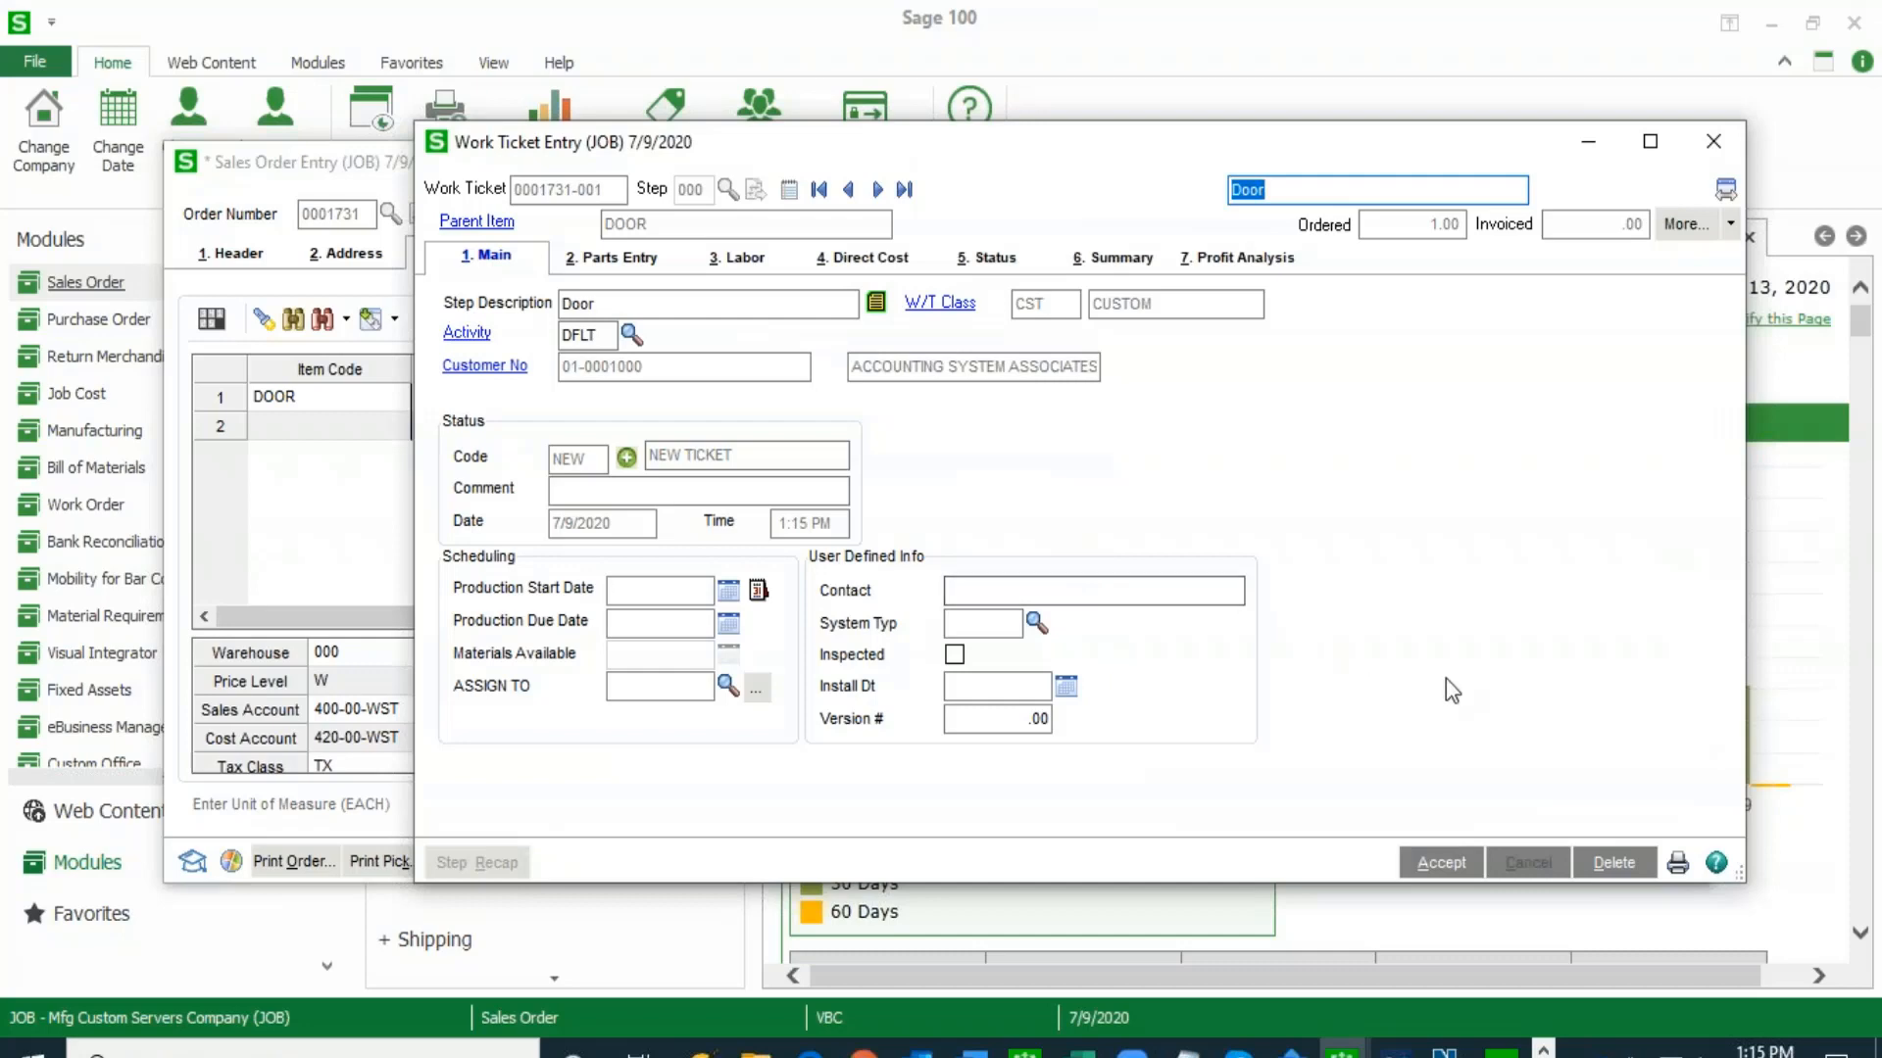
left_click(1677, 863)
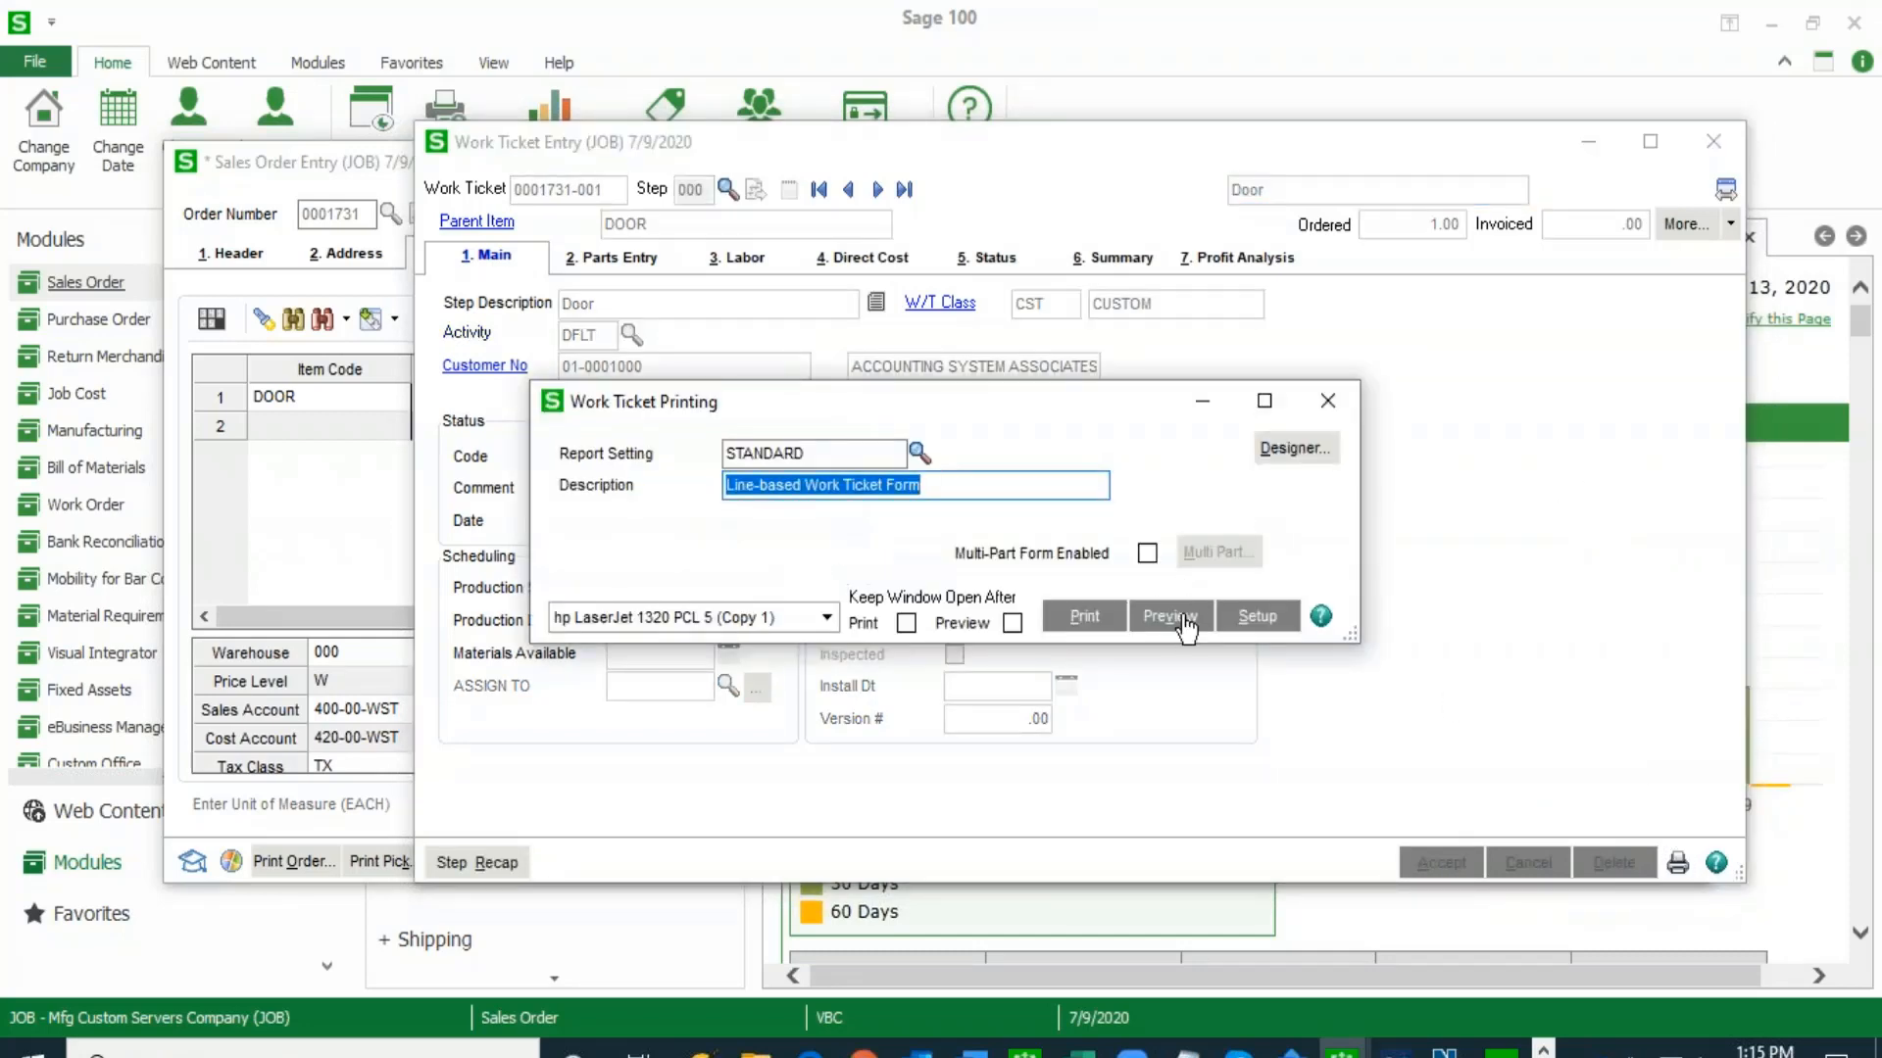
left_click(1184, 621)
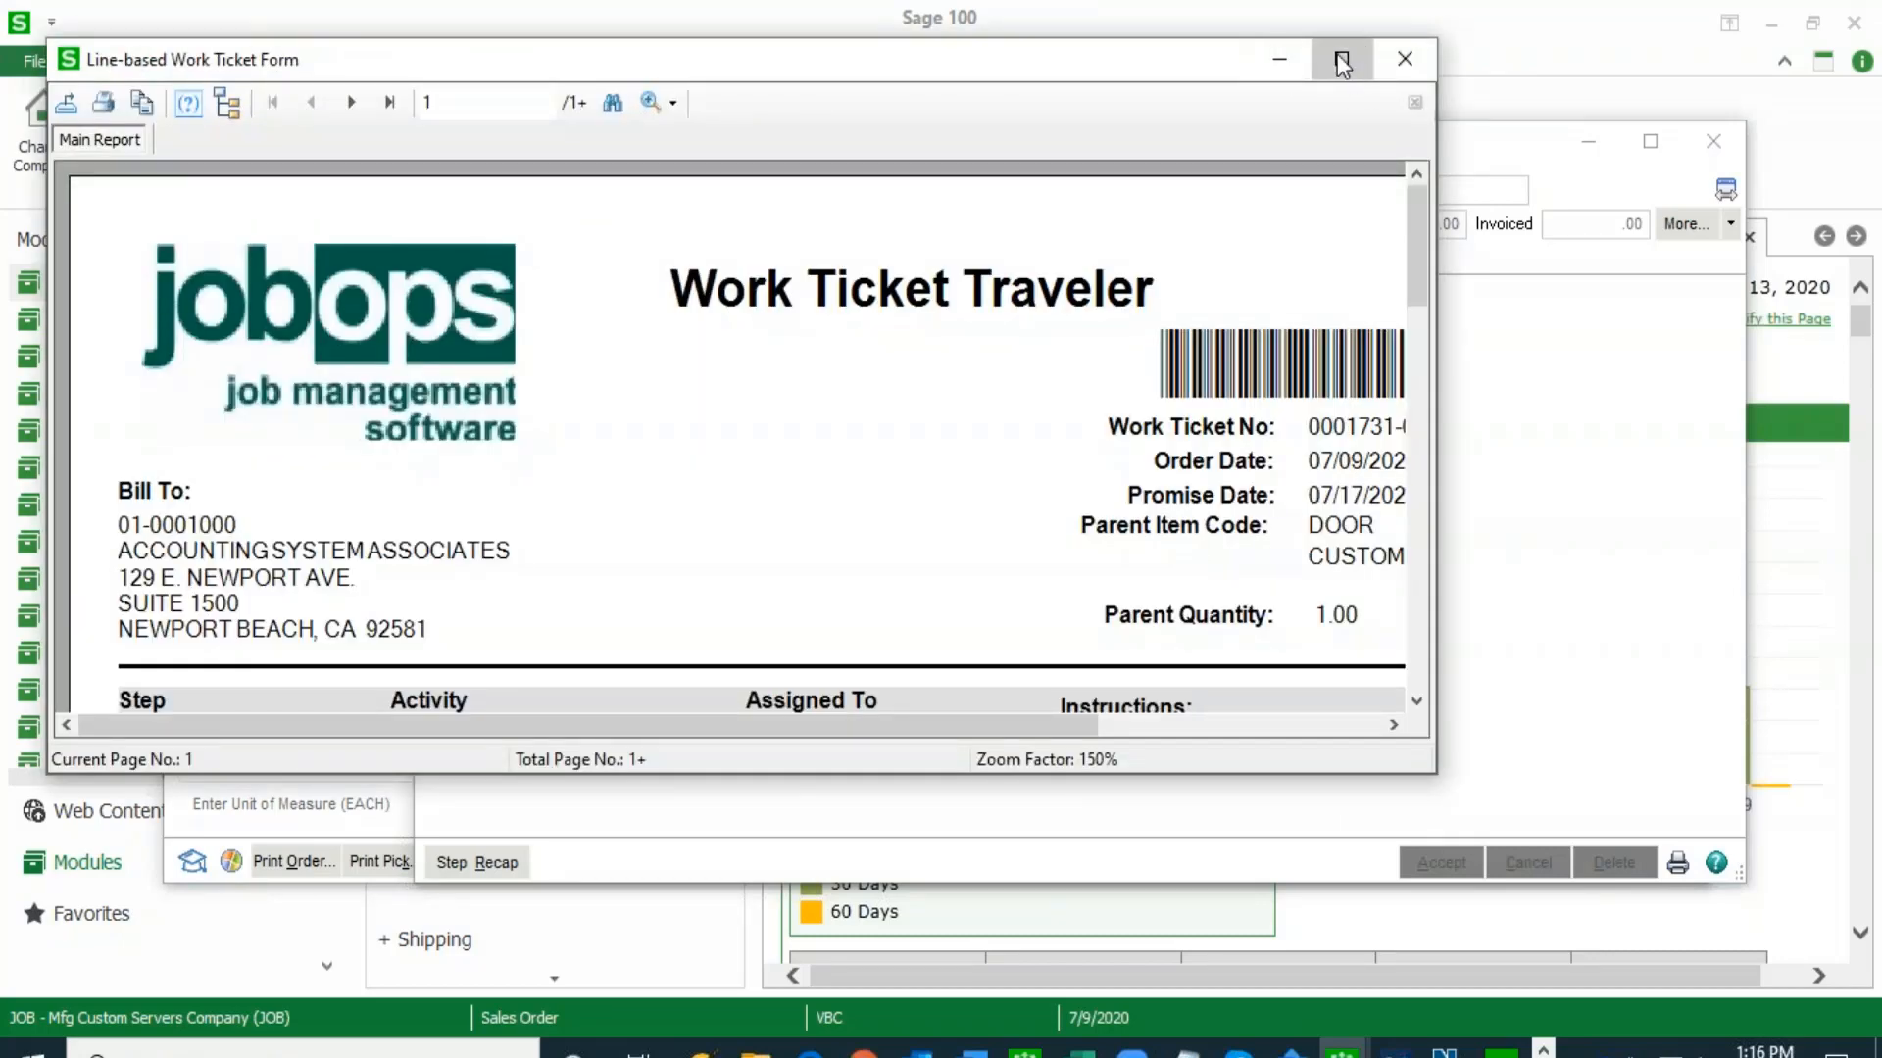
left_click(1337, 57)
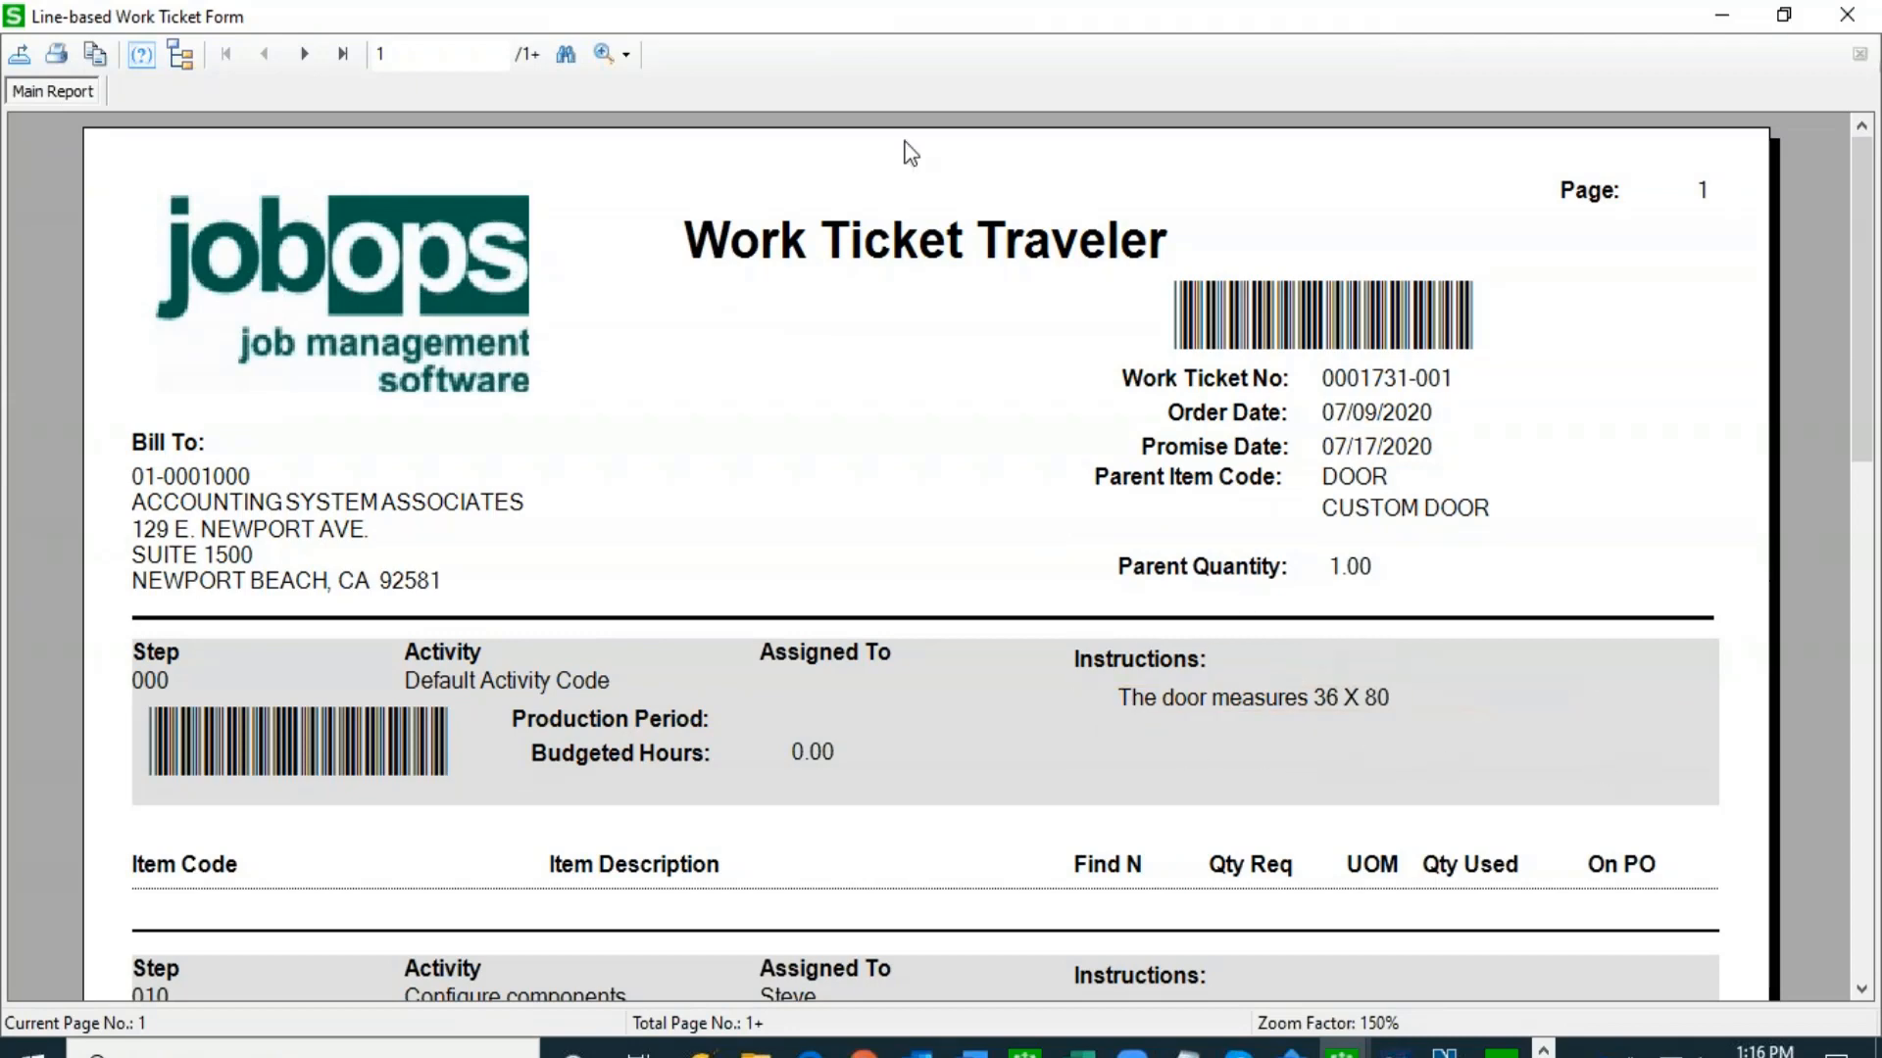
- Examine the steps, instructions and required items on both pages of the Work Ticket Traveler, and close the preview
left_click(972, 1048)
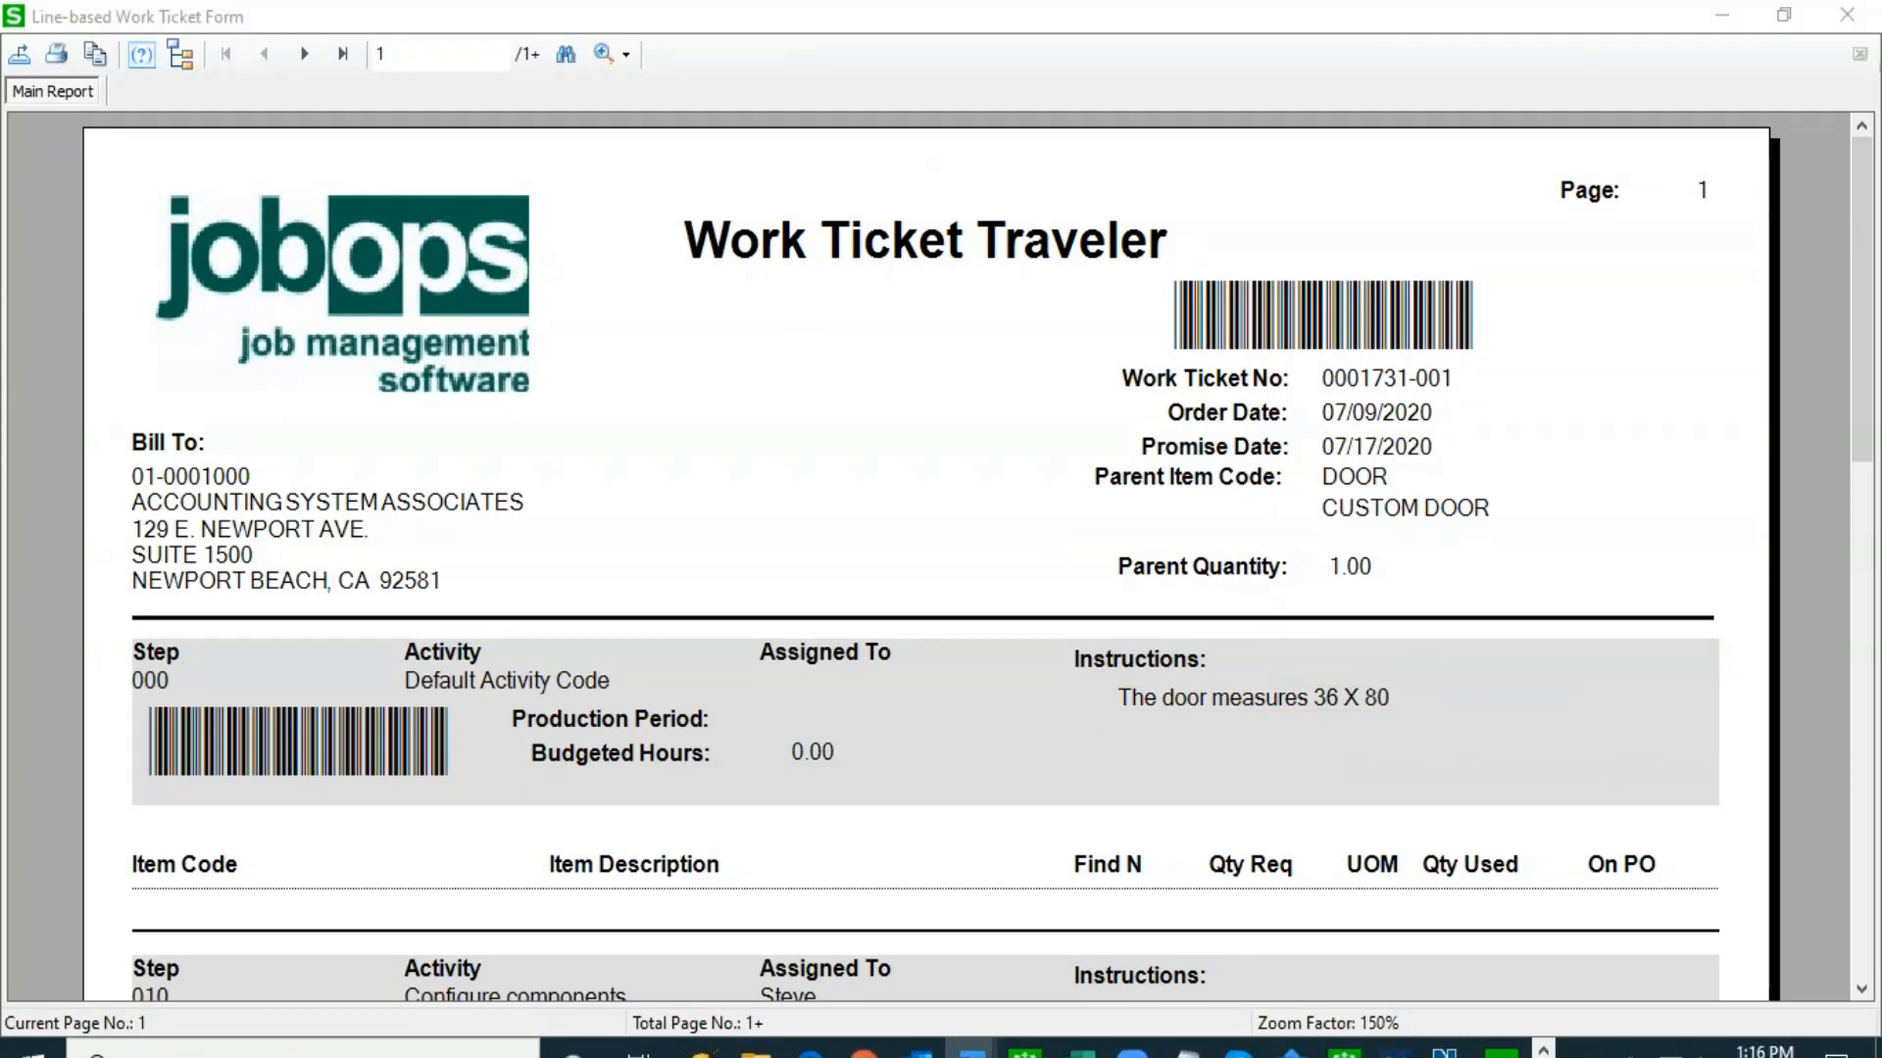
left_click_drag(1861, 432, 1838, 579)
scroll(1826, 613, "down", 3)
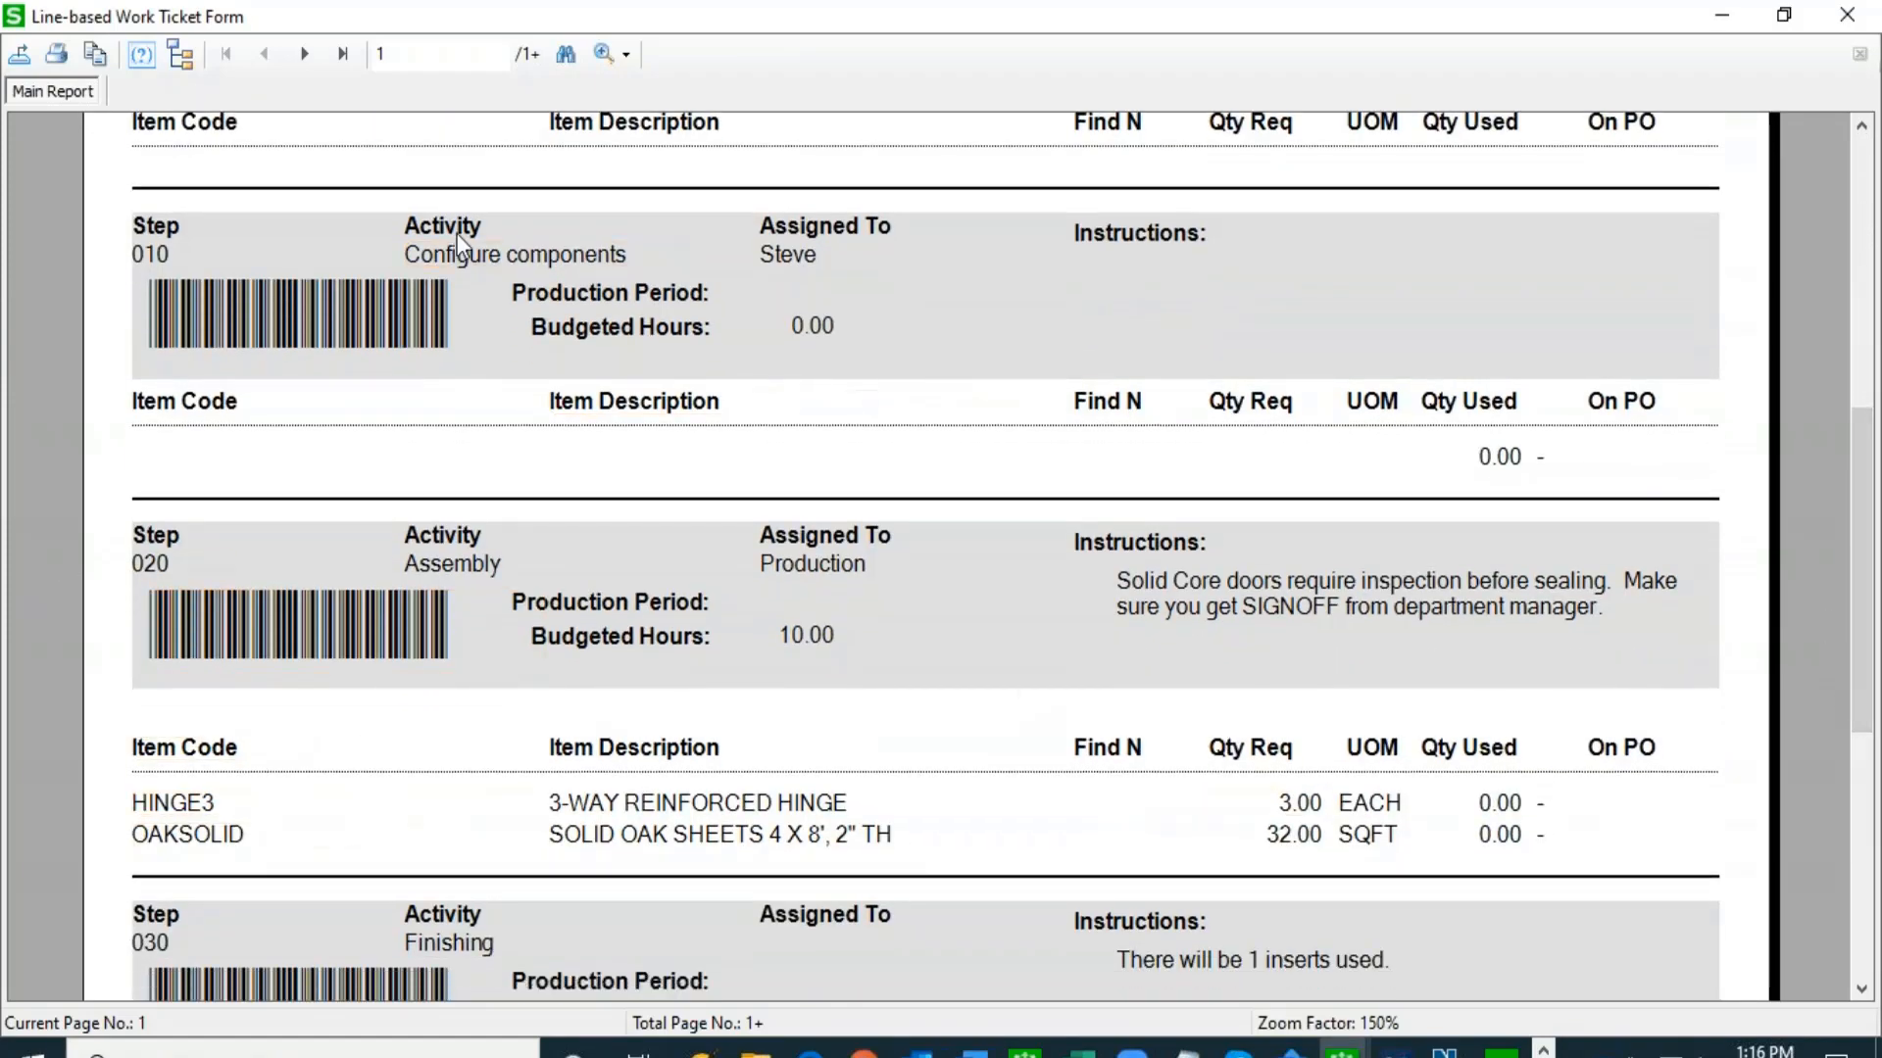
left_click(422, 595)
left_click_drag(1865, 565, 1865, 697)
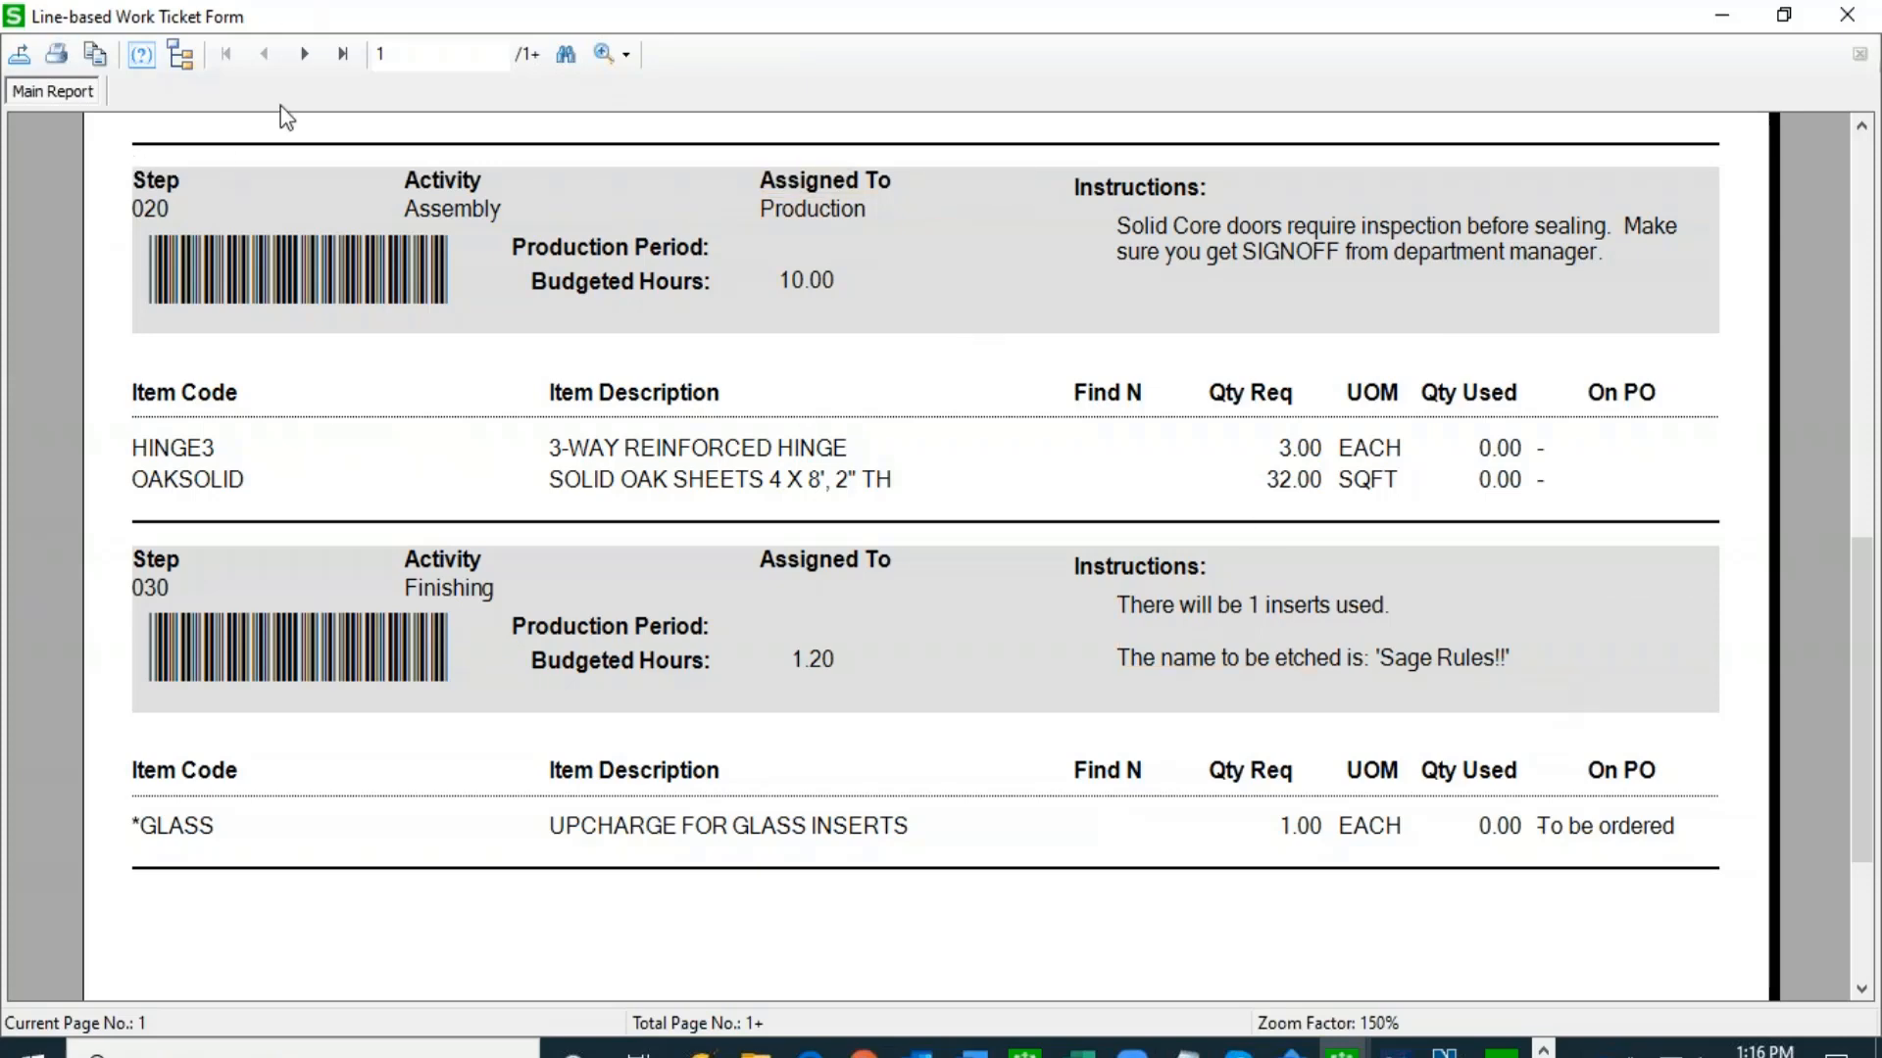
left_click(304, 54)
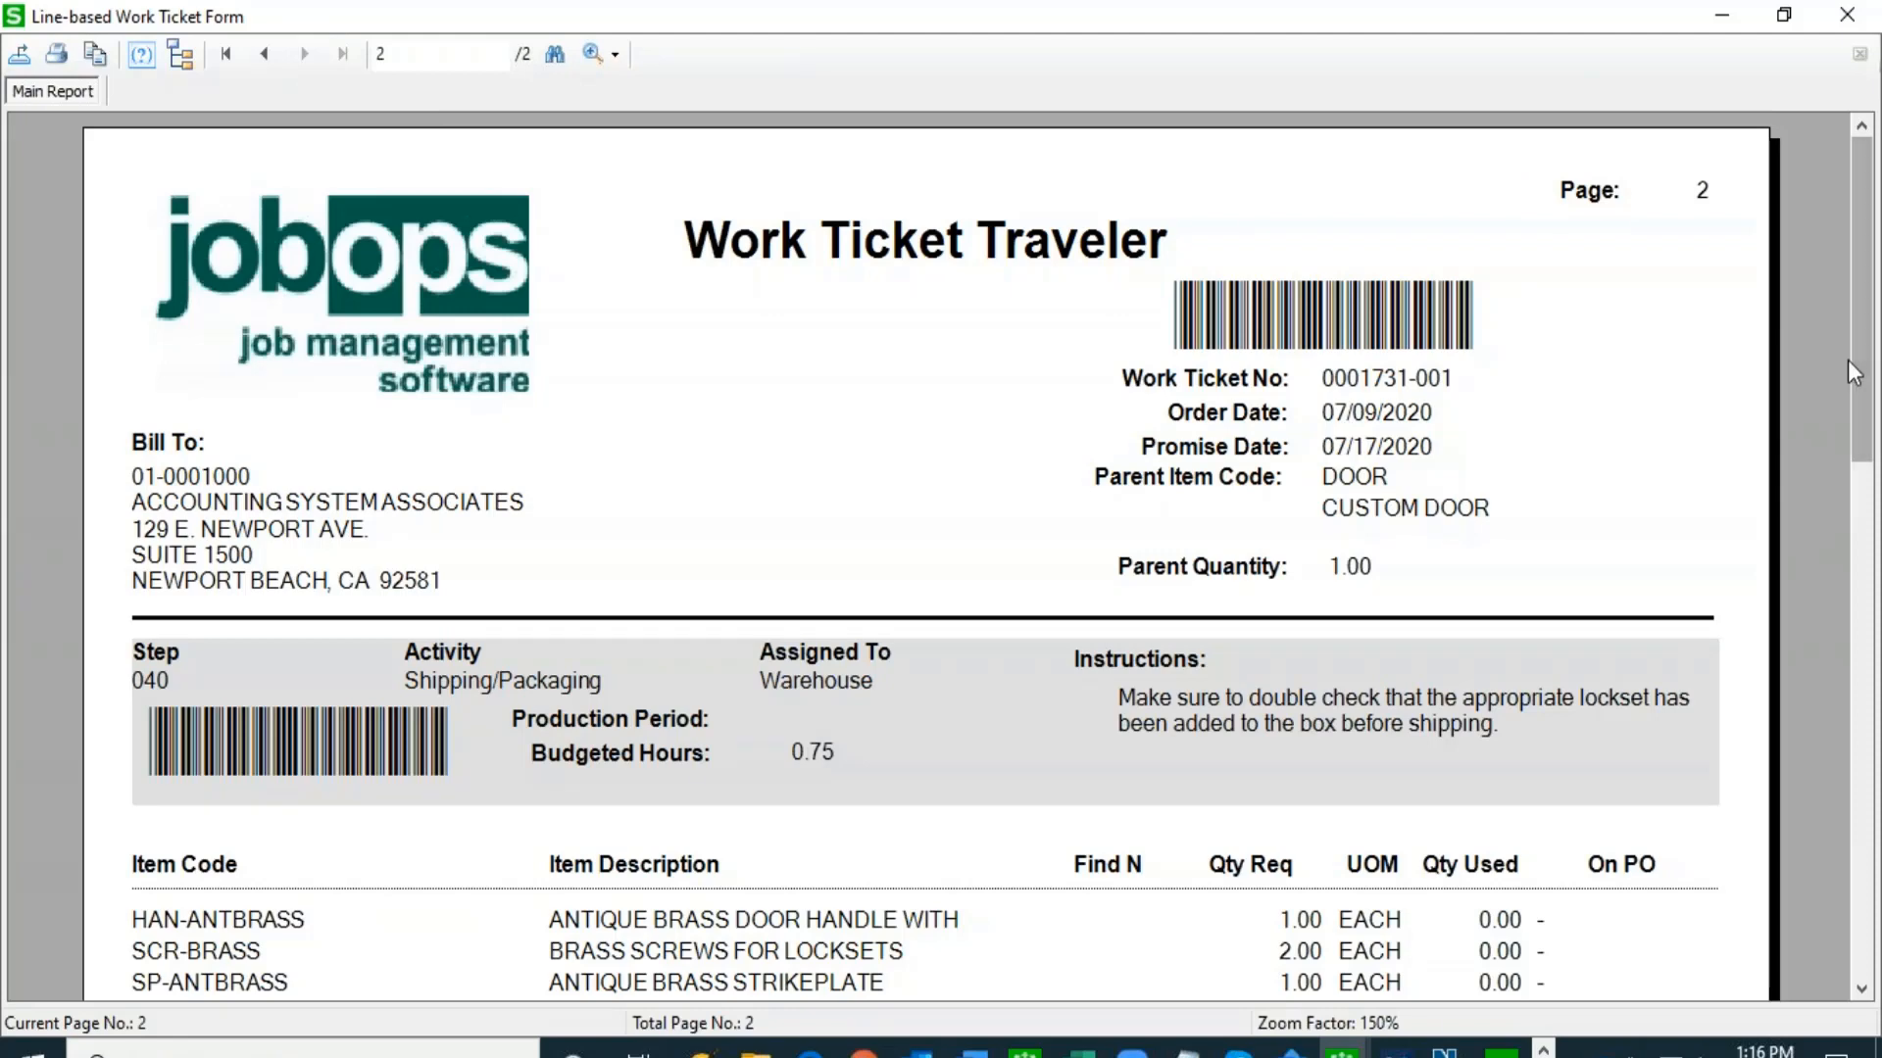
left_click_drag(1848, 361, 1852, 488)
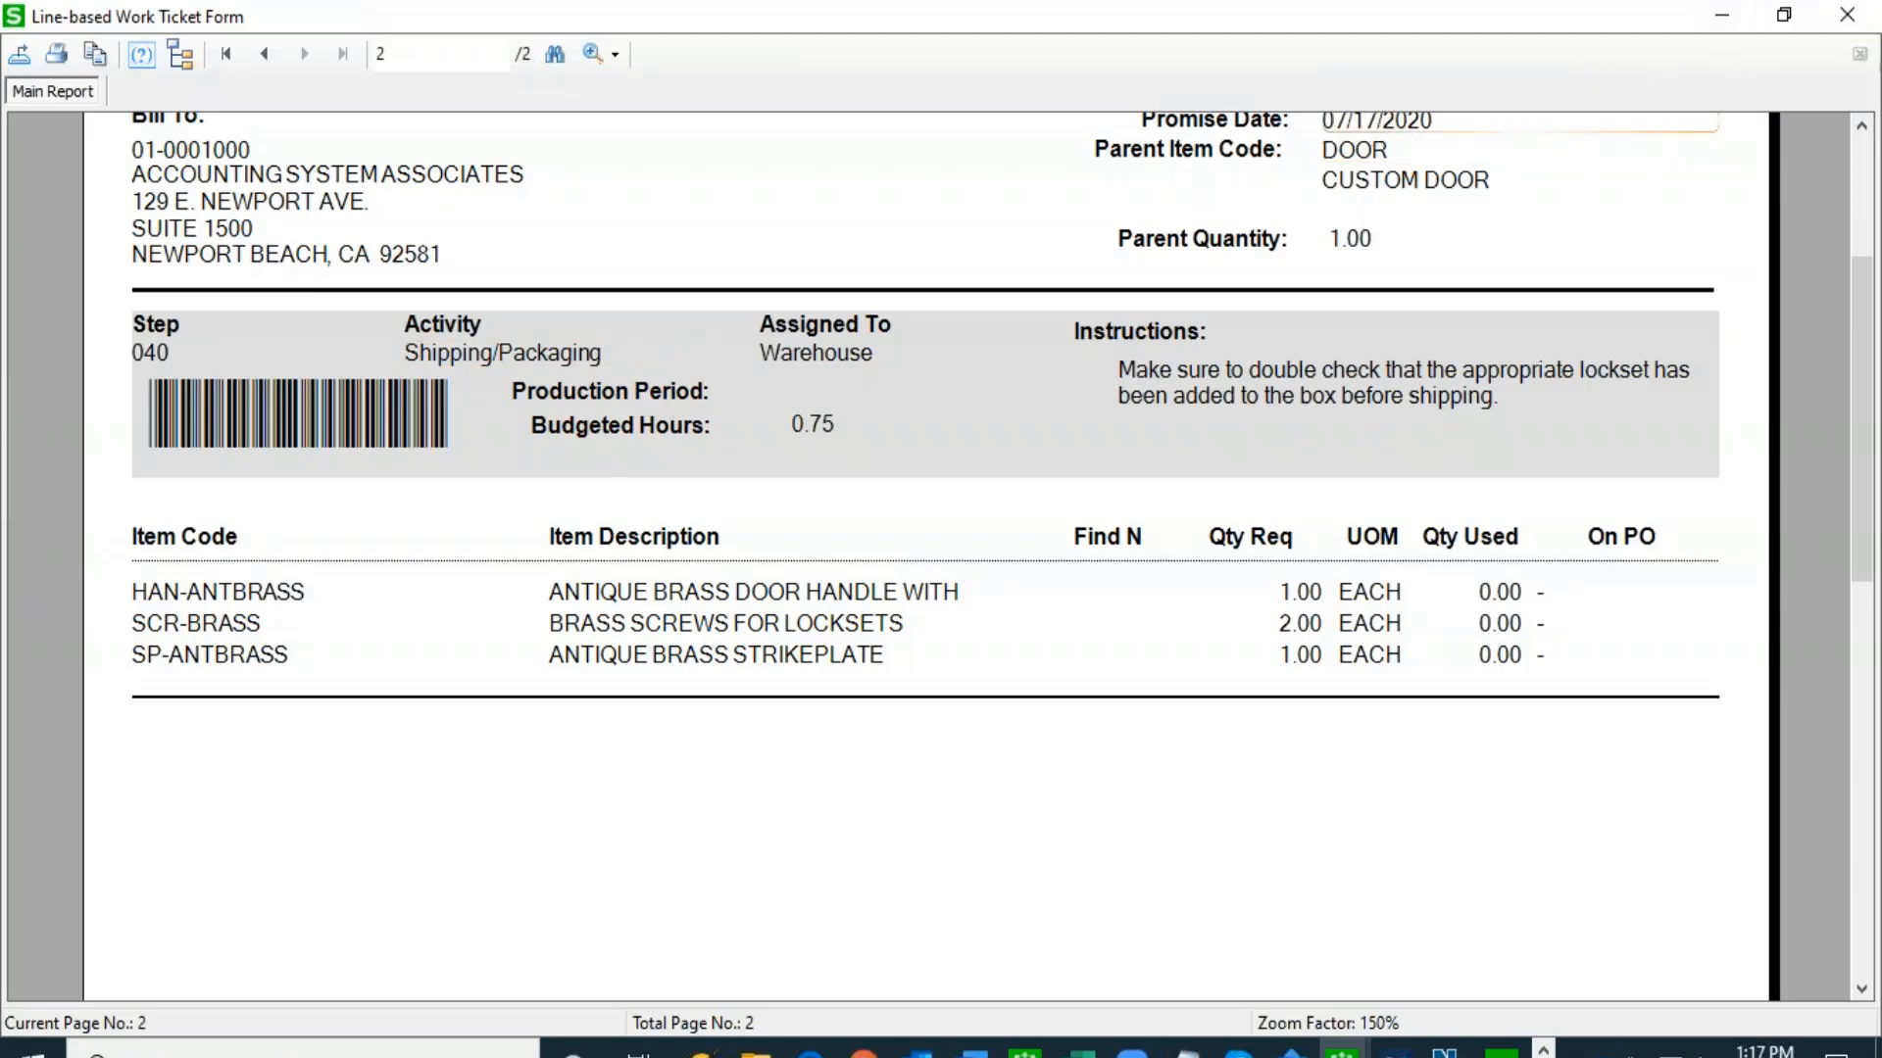
left_click(1846, 15)
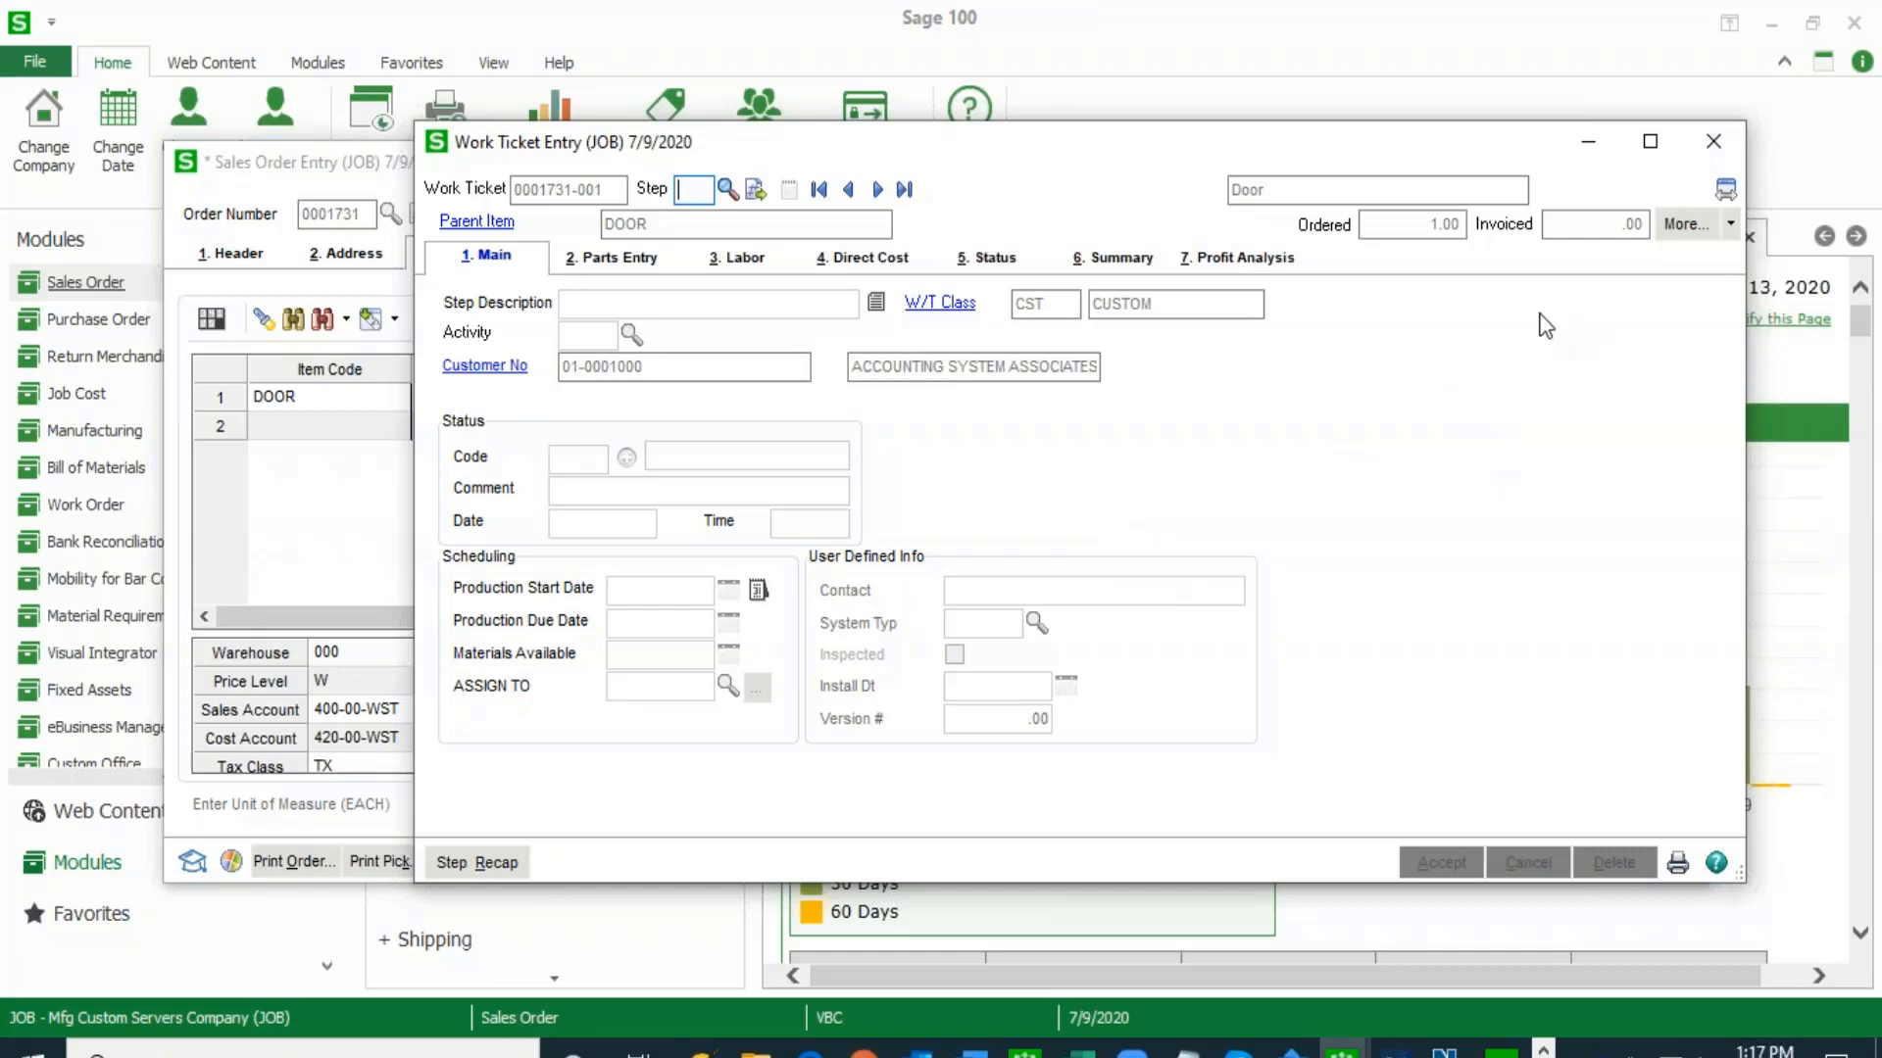
- Return to the sales order, show its hidden lines, and open the item text of the CUSTOM DOOR line
left_click(1734, 157)
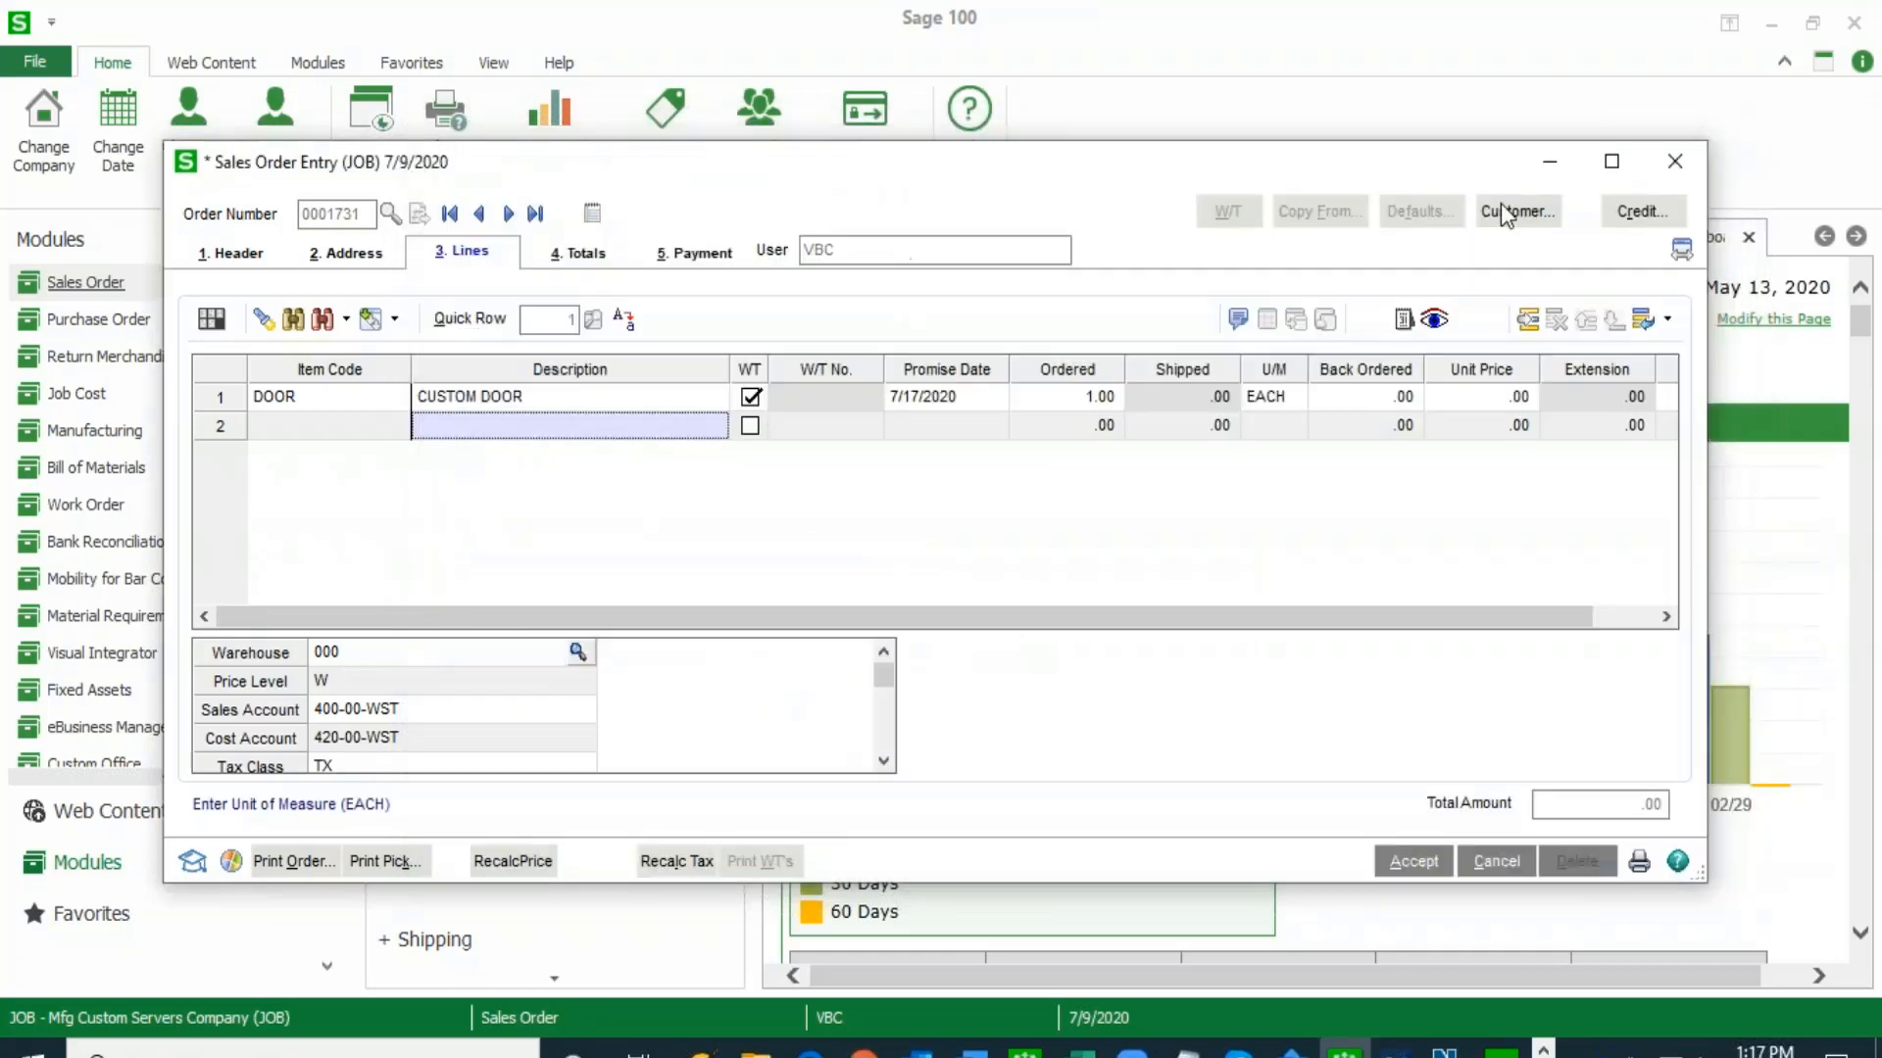
left_click(1433, 320)
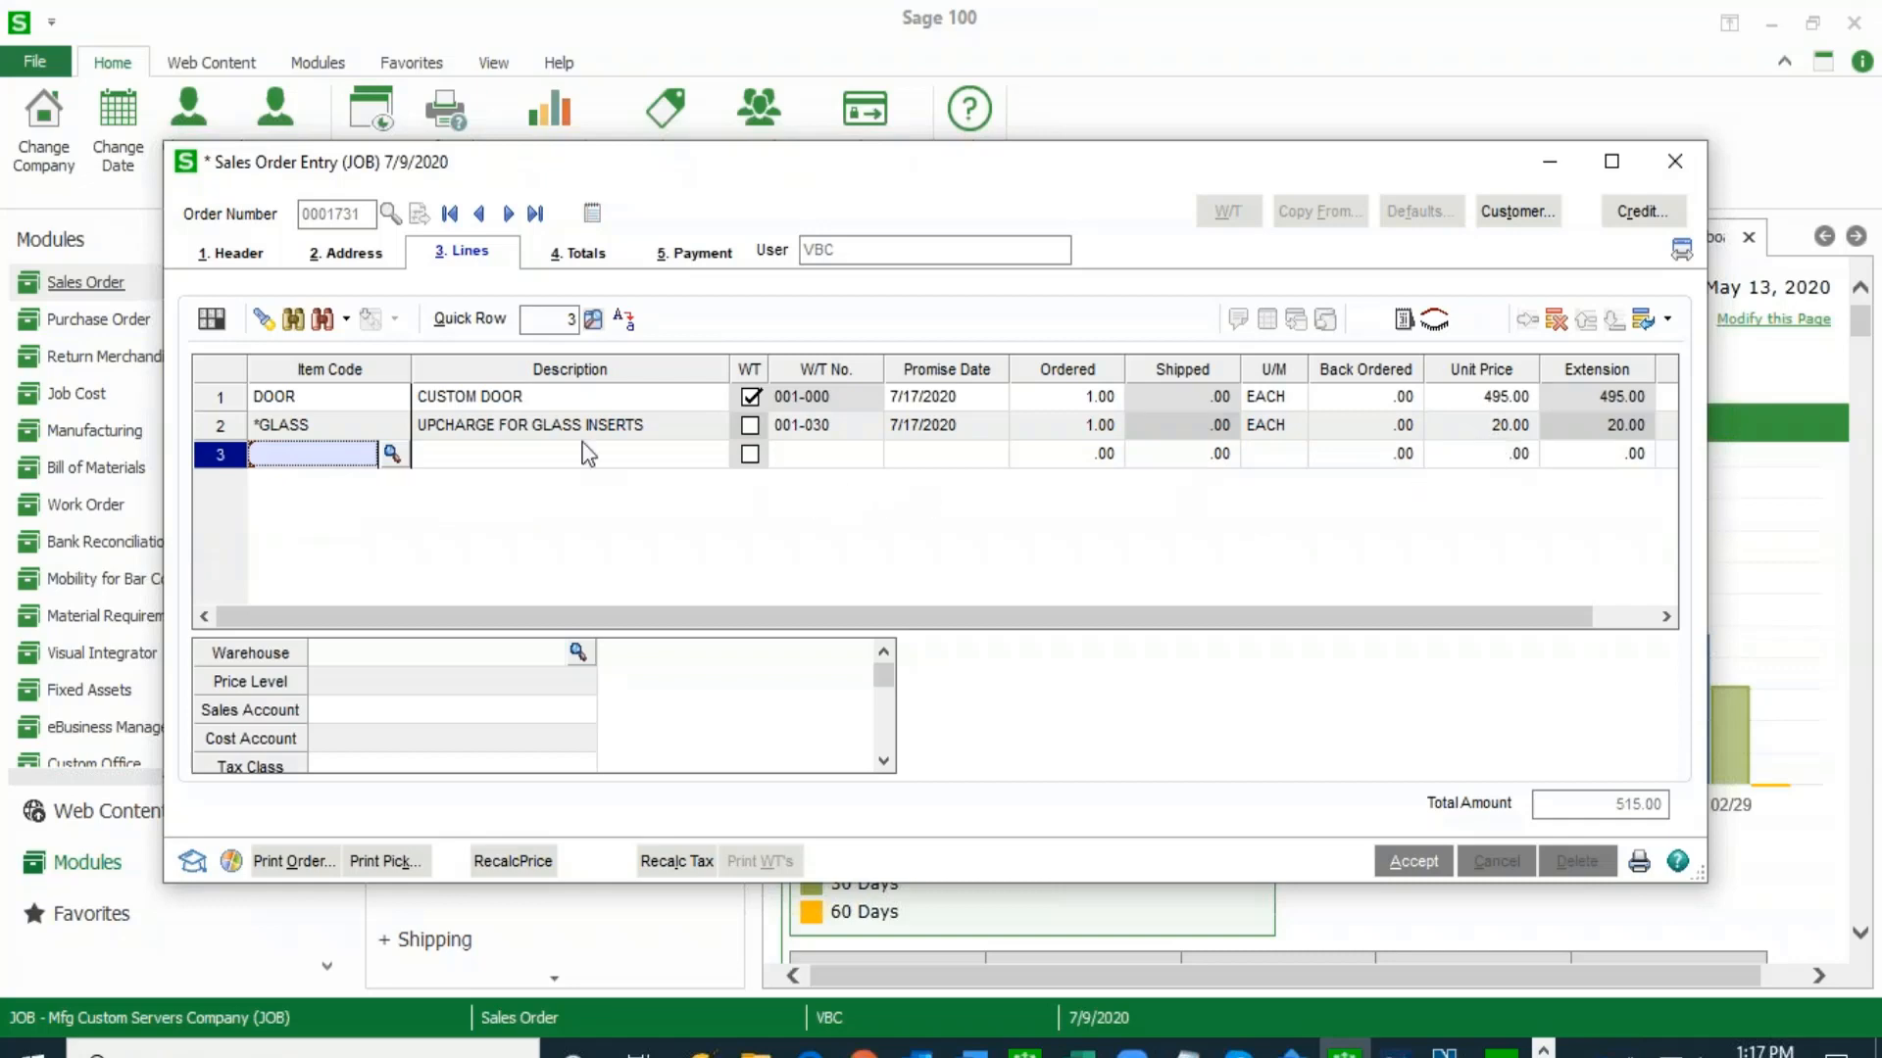
double_click(584, 397)
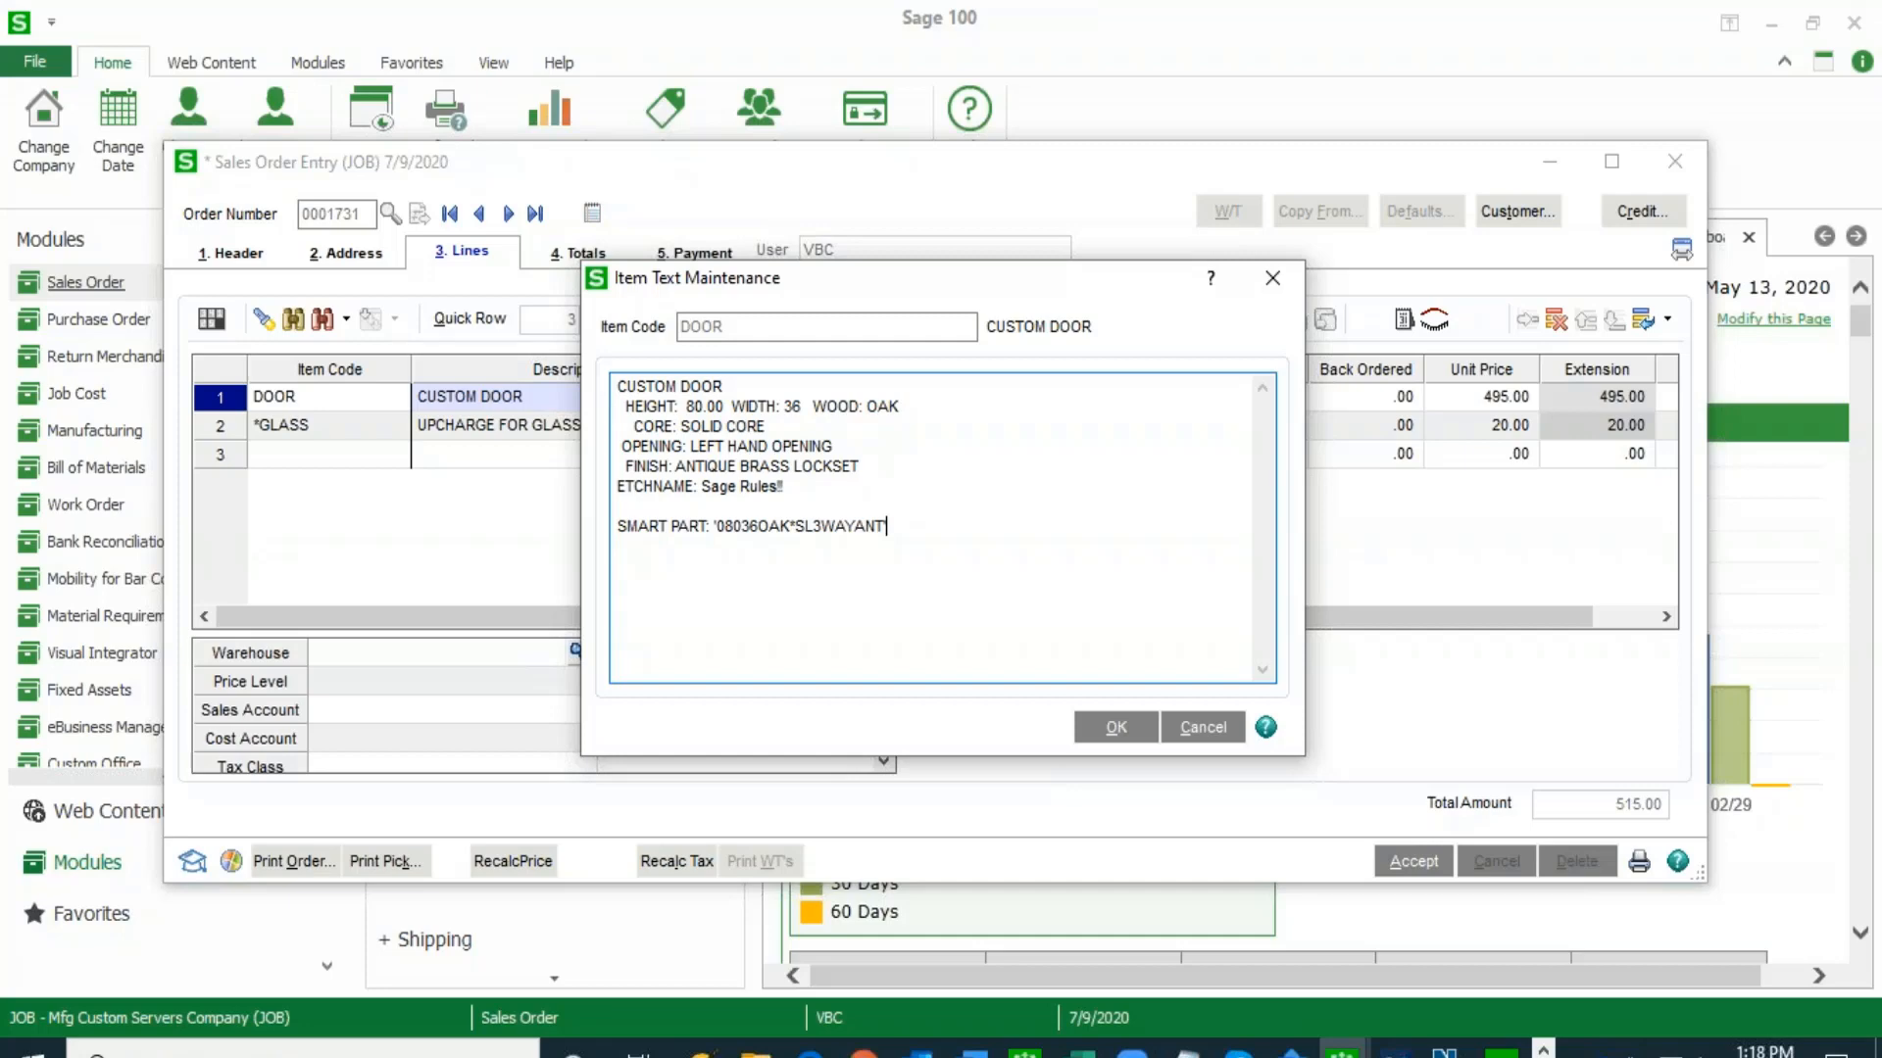
- Close the item text and calculate the capable-to-promise date for the CUSTOM DOOR line, declining to apply it as the promise date
left_click(1289, 280)
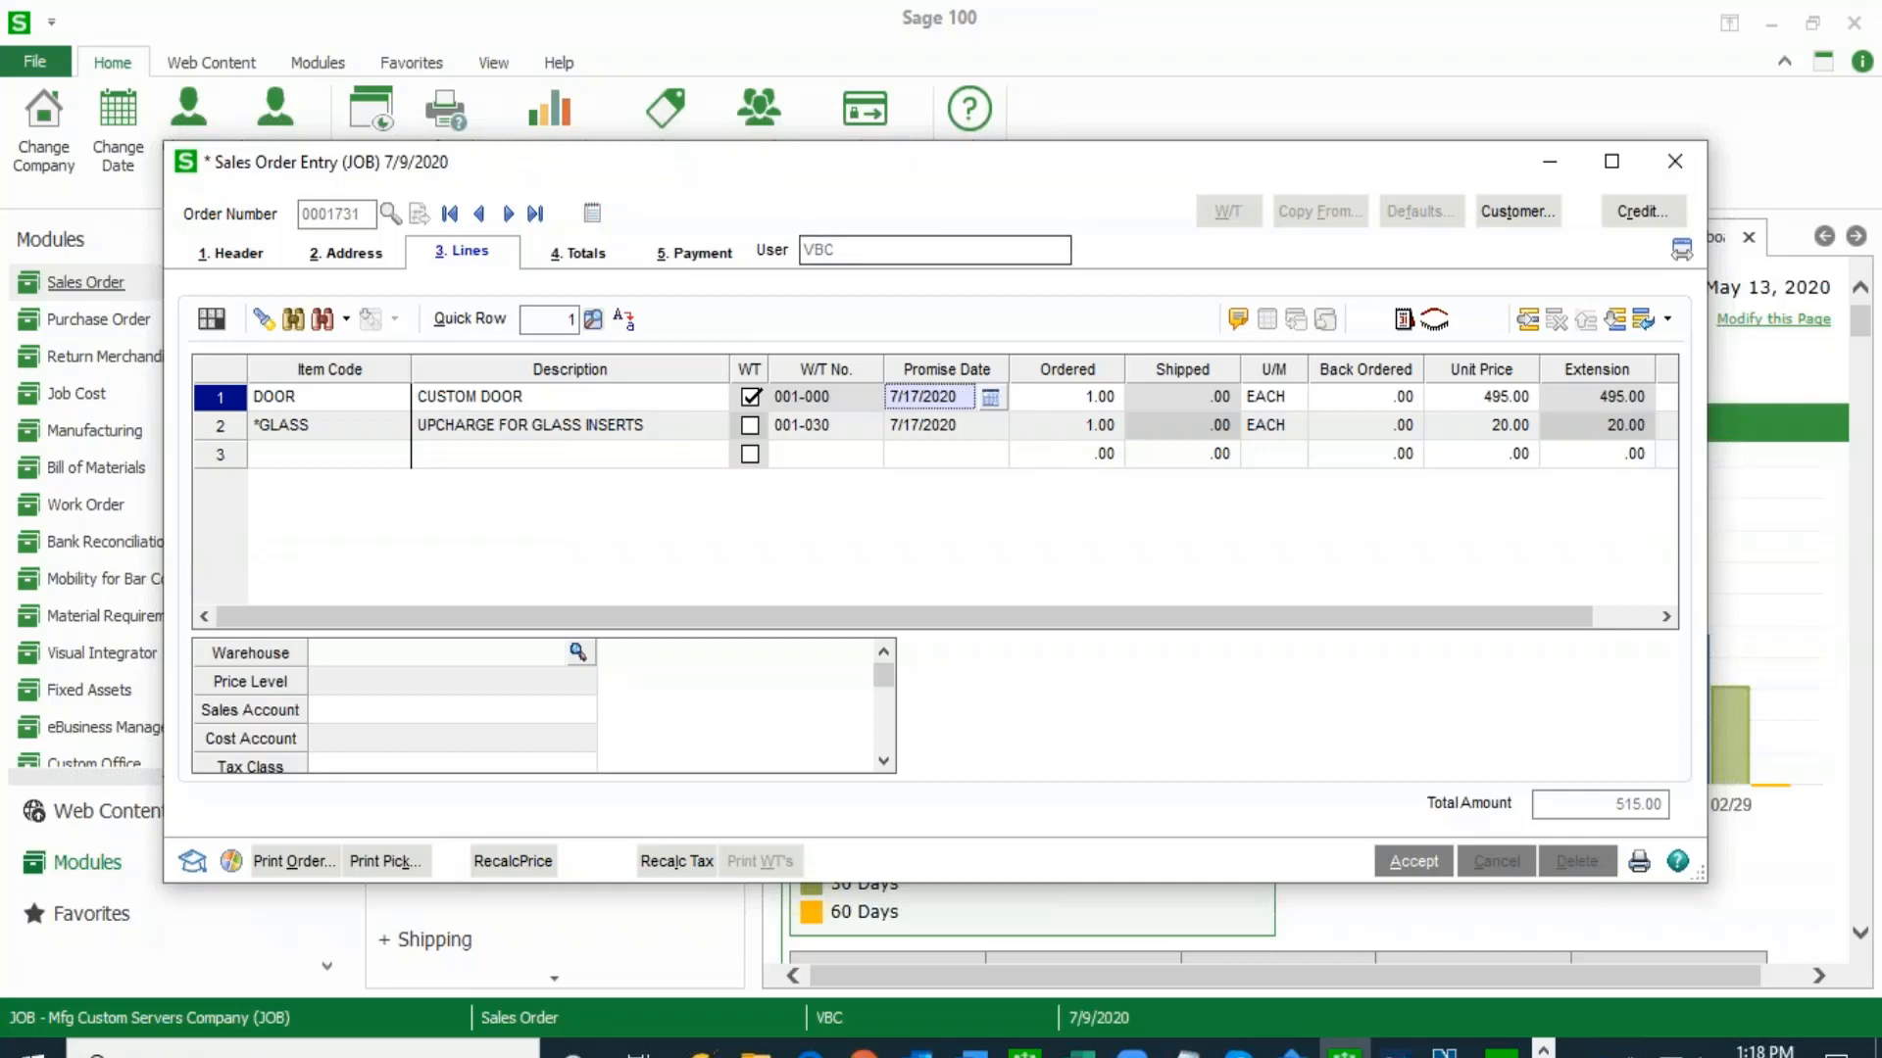
key("alt+Tab")
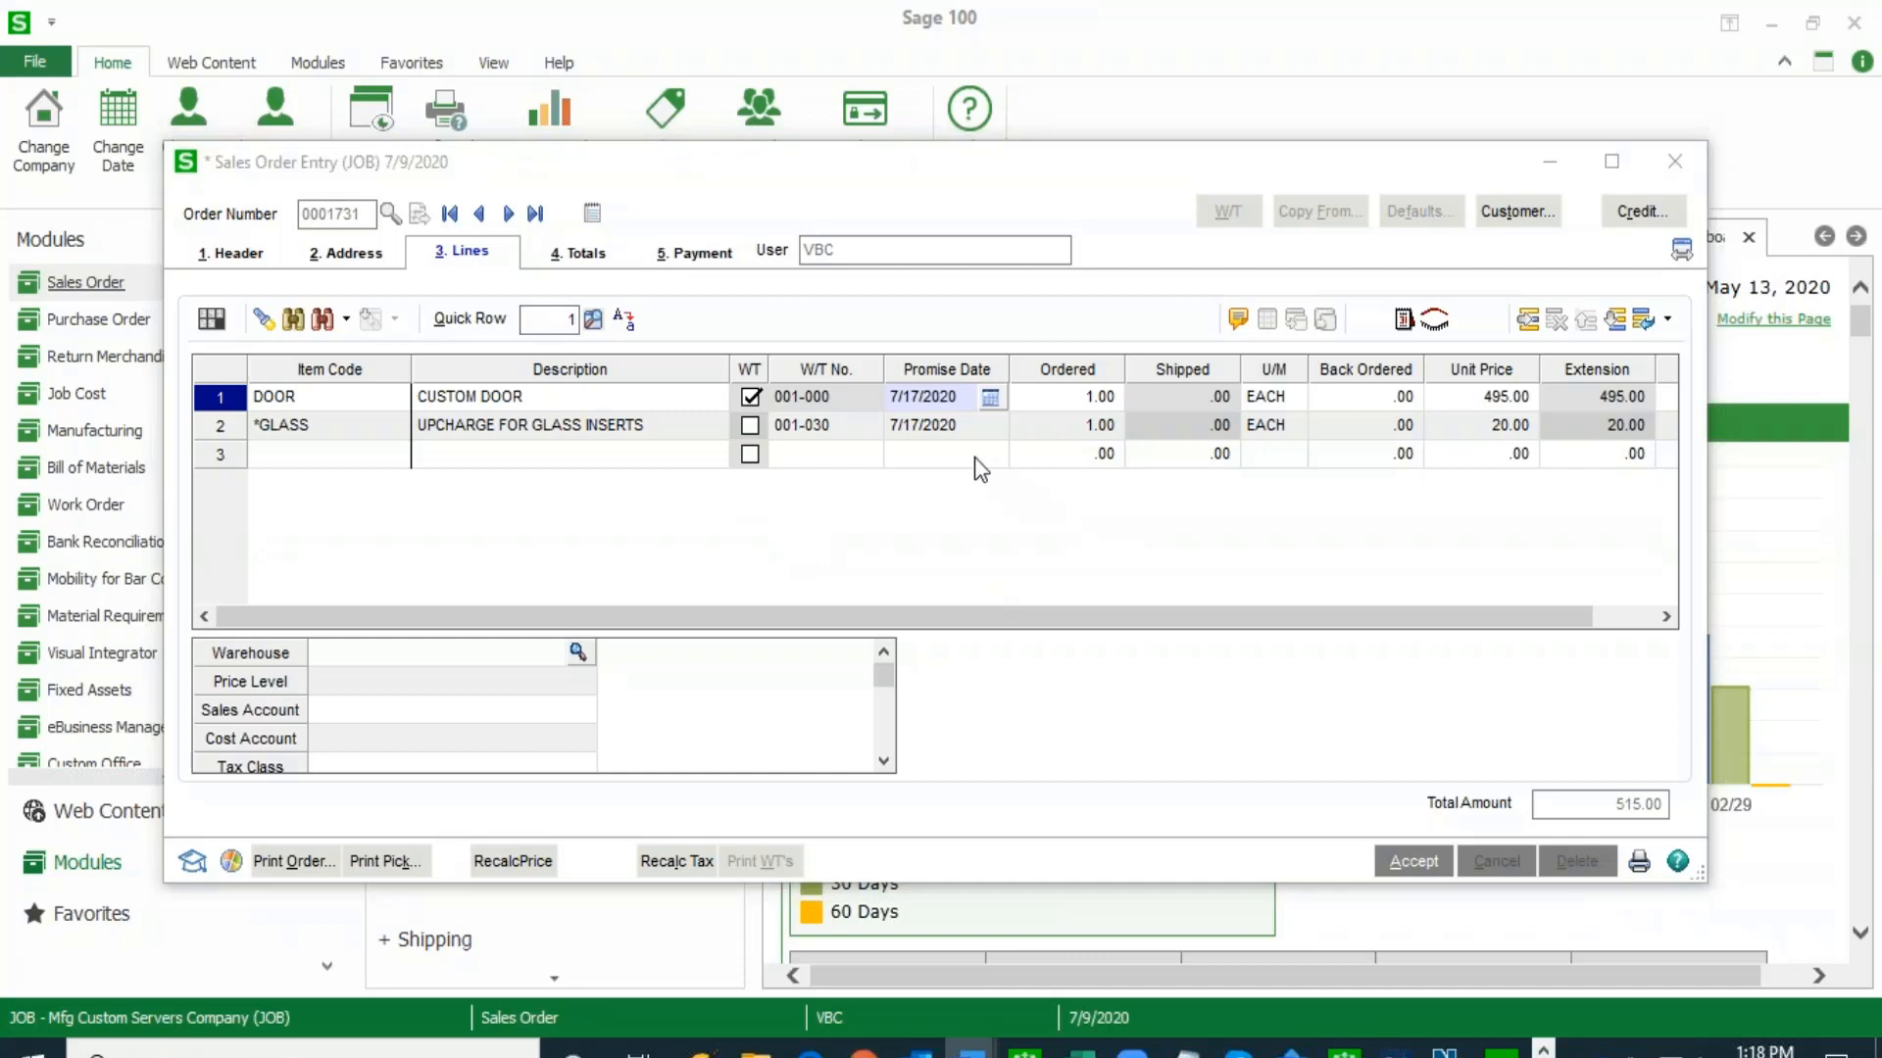
left_click(936, 404)
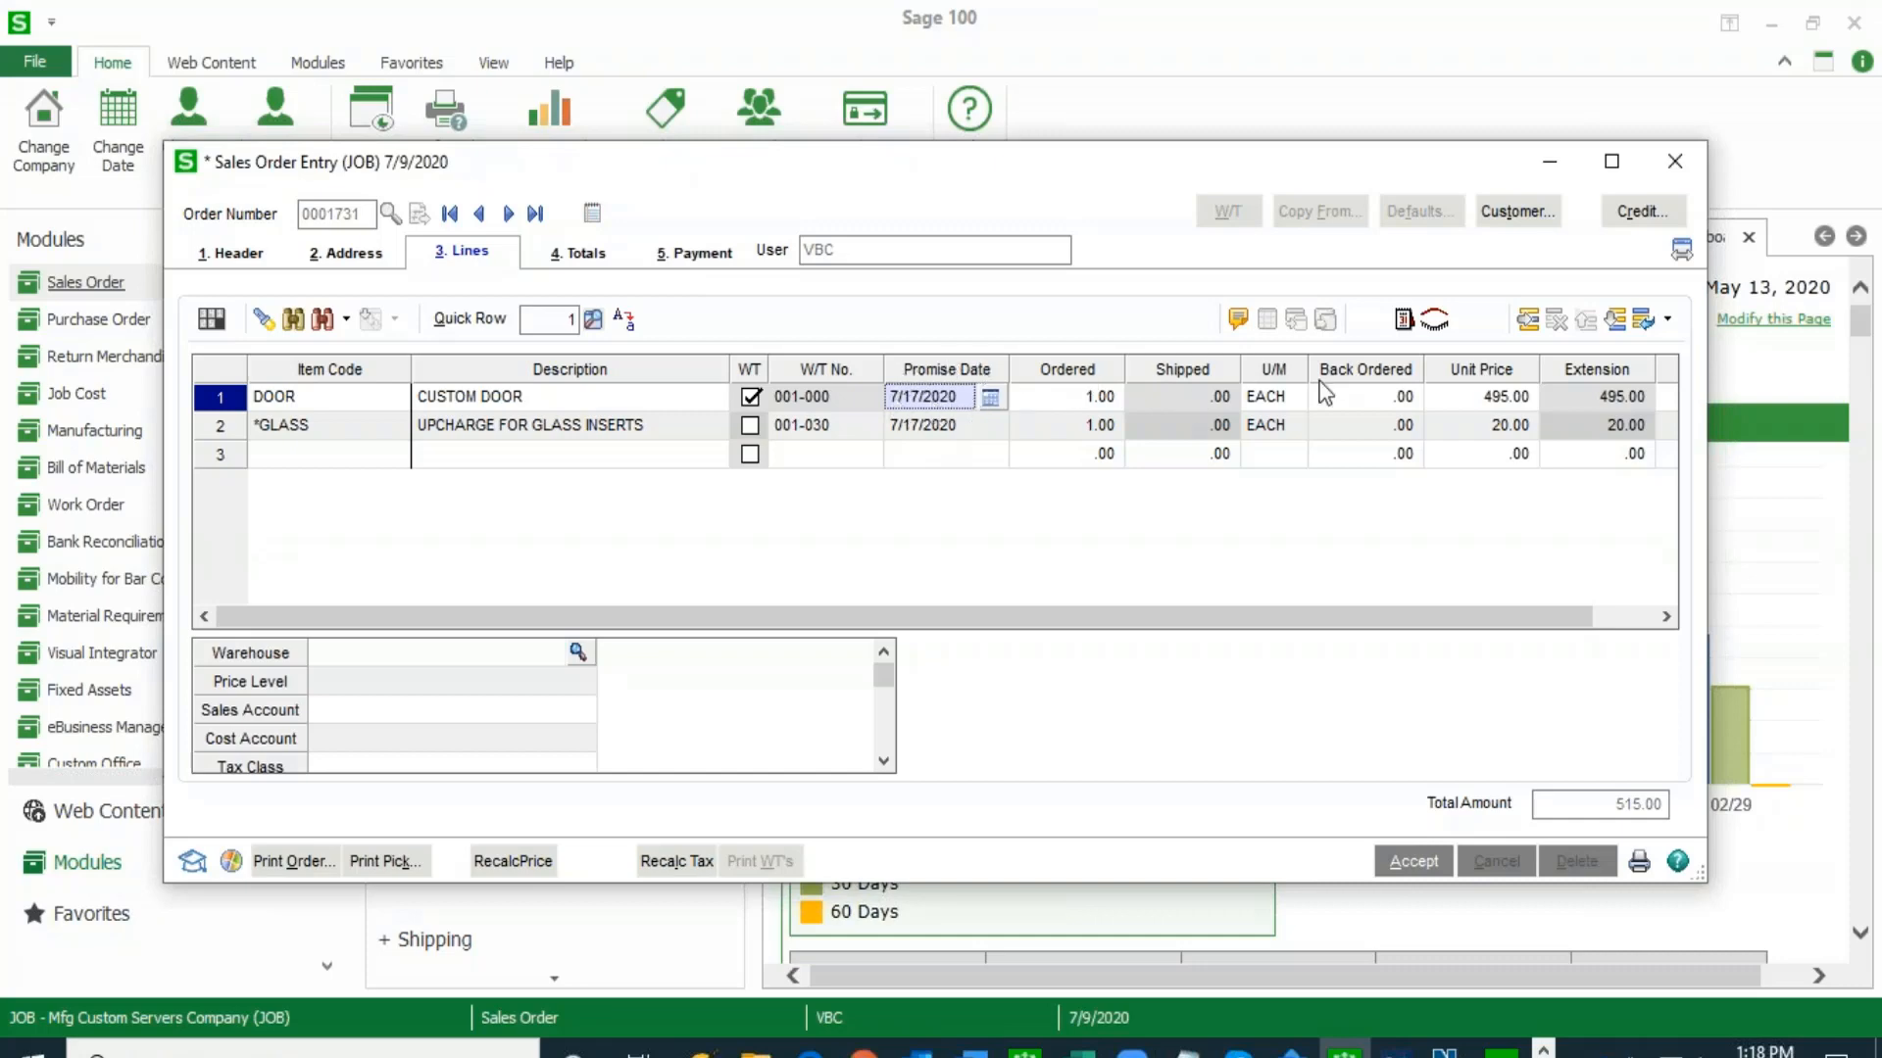
left_click(1404, 319)
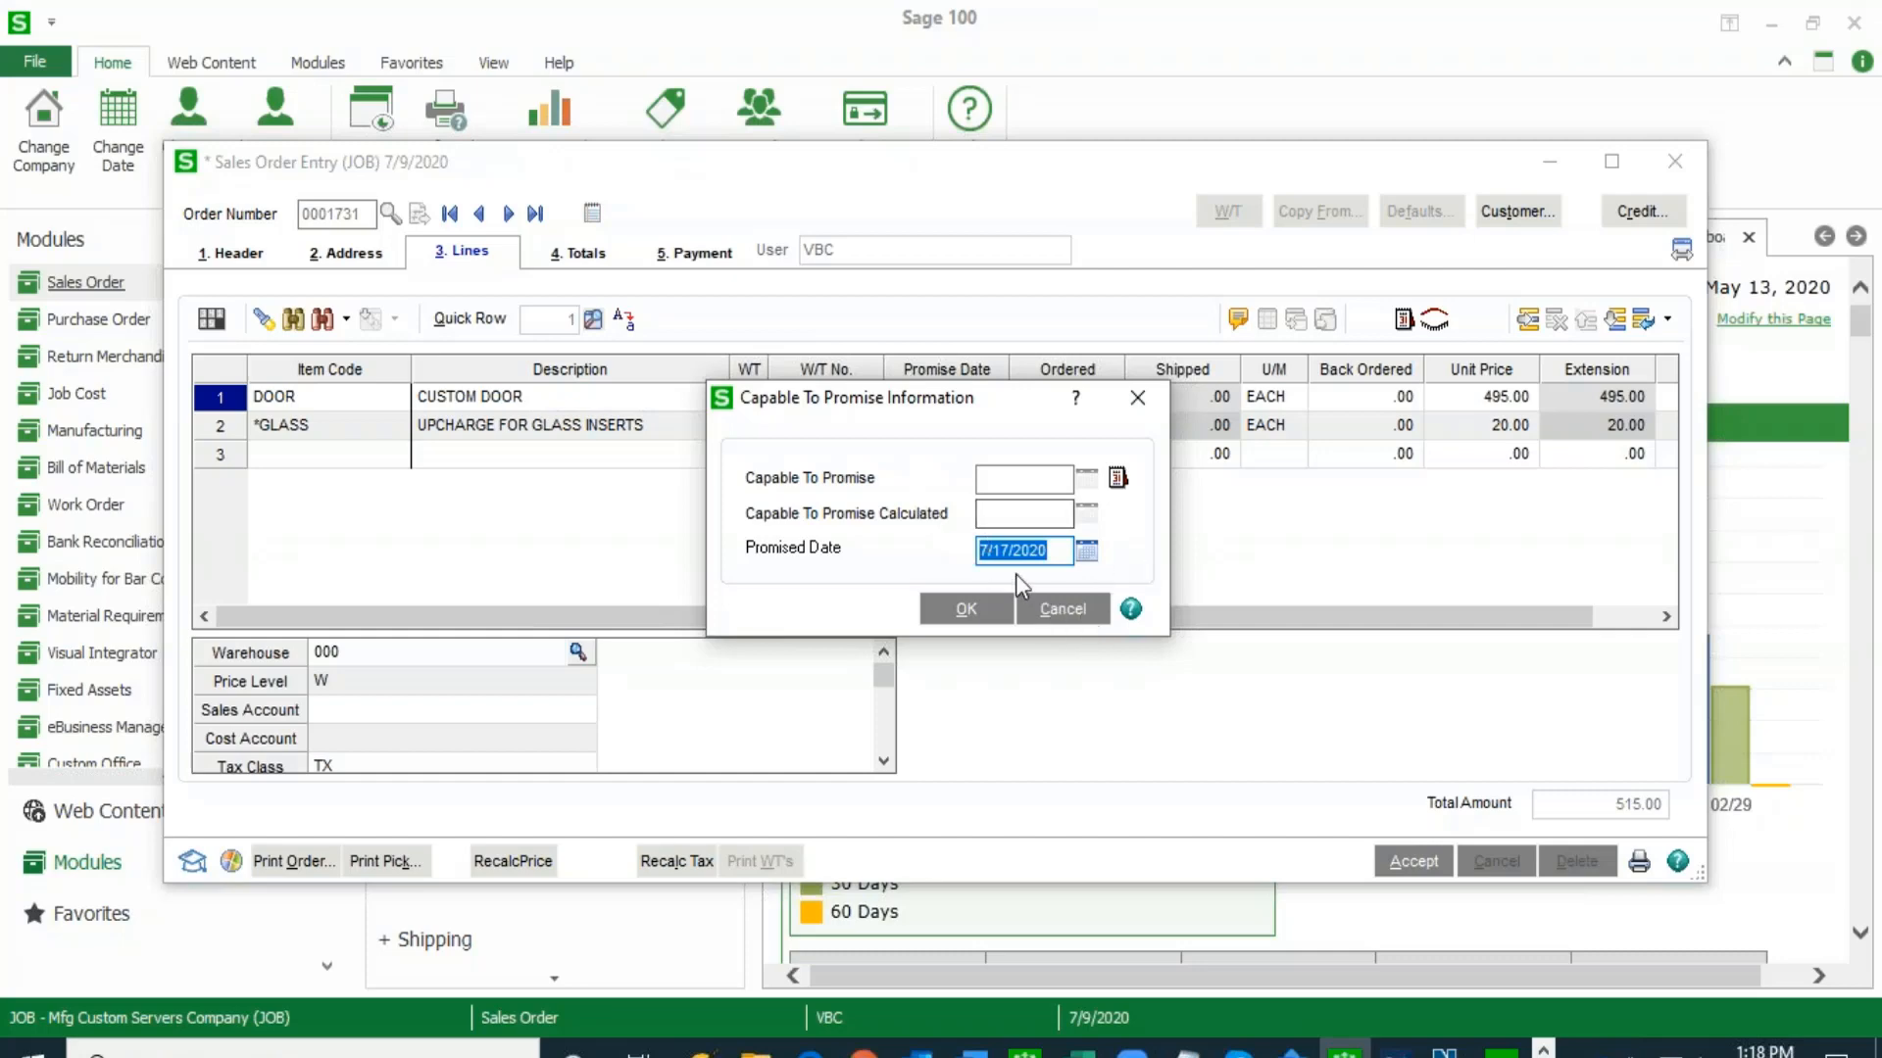
left_click(1118, 480)
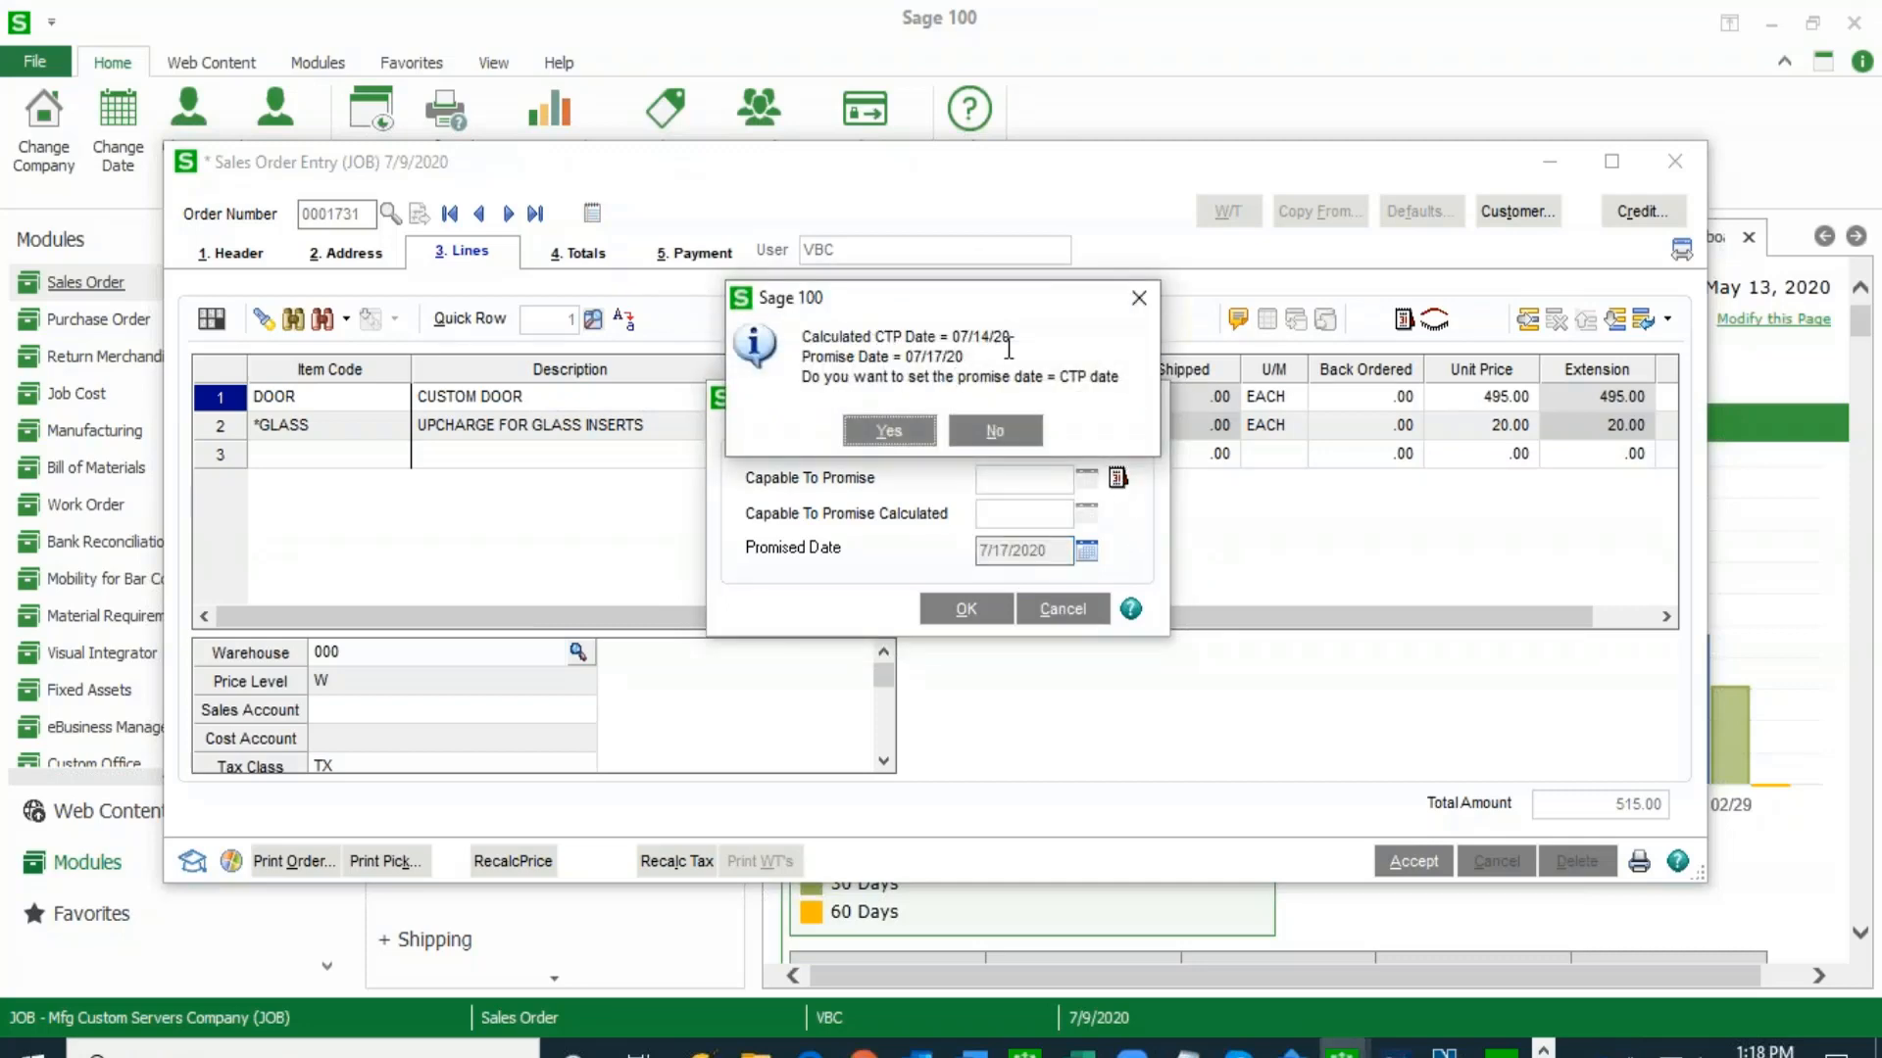
left_click(1002, 430)
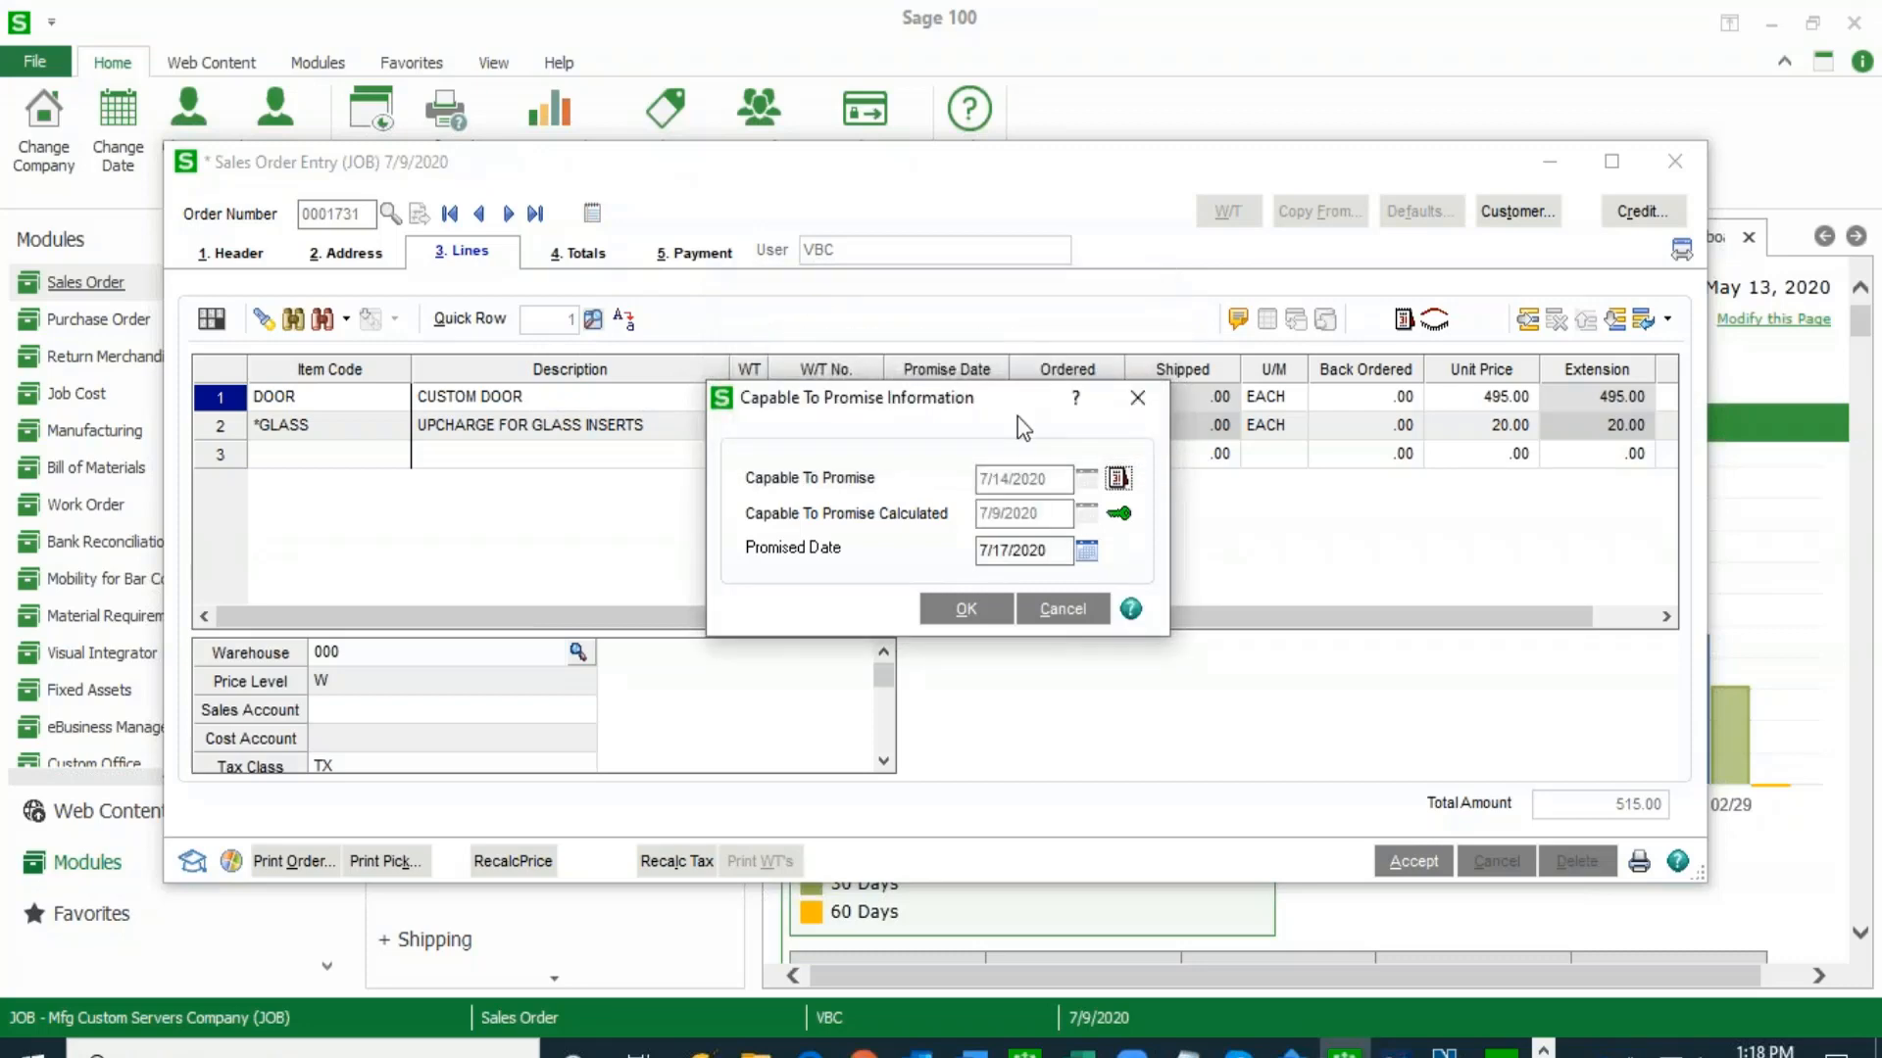
- Examine the capable-to-promise detail by work ticket step, close the promise information, and accept the sales order
left_click(1119, 478)
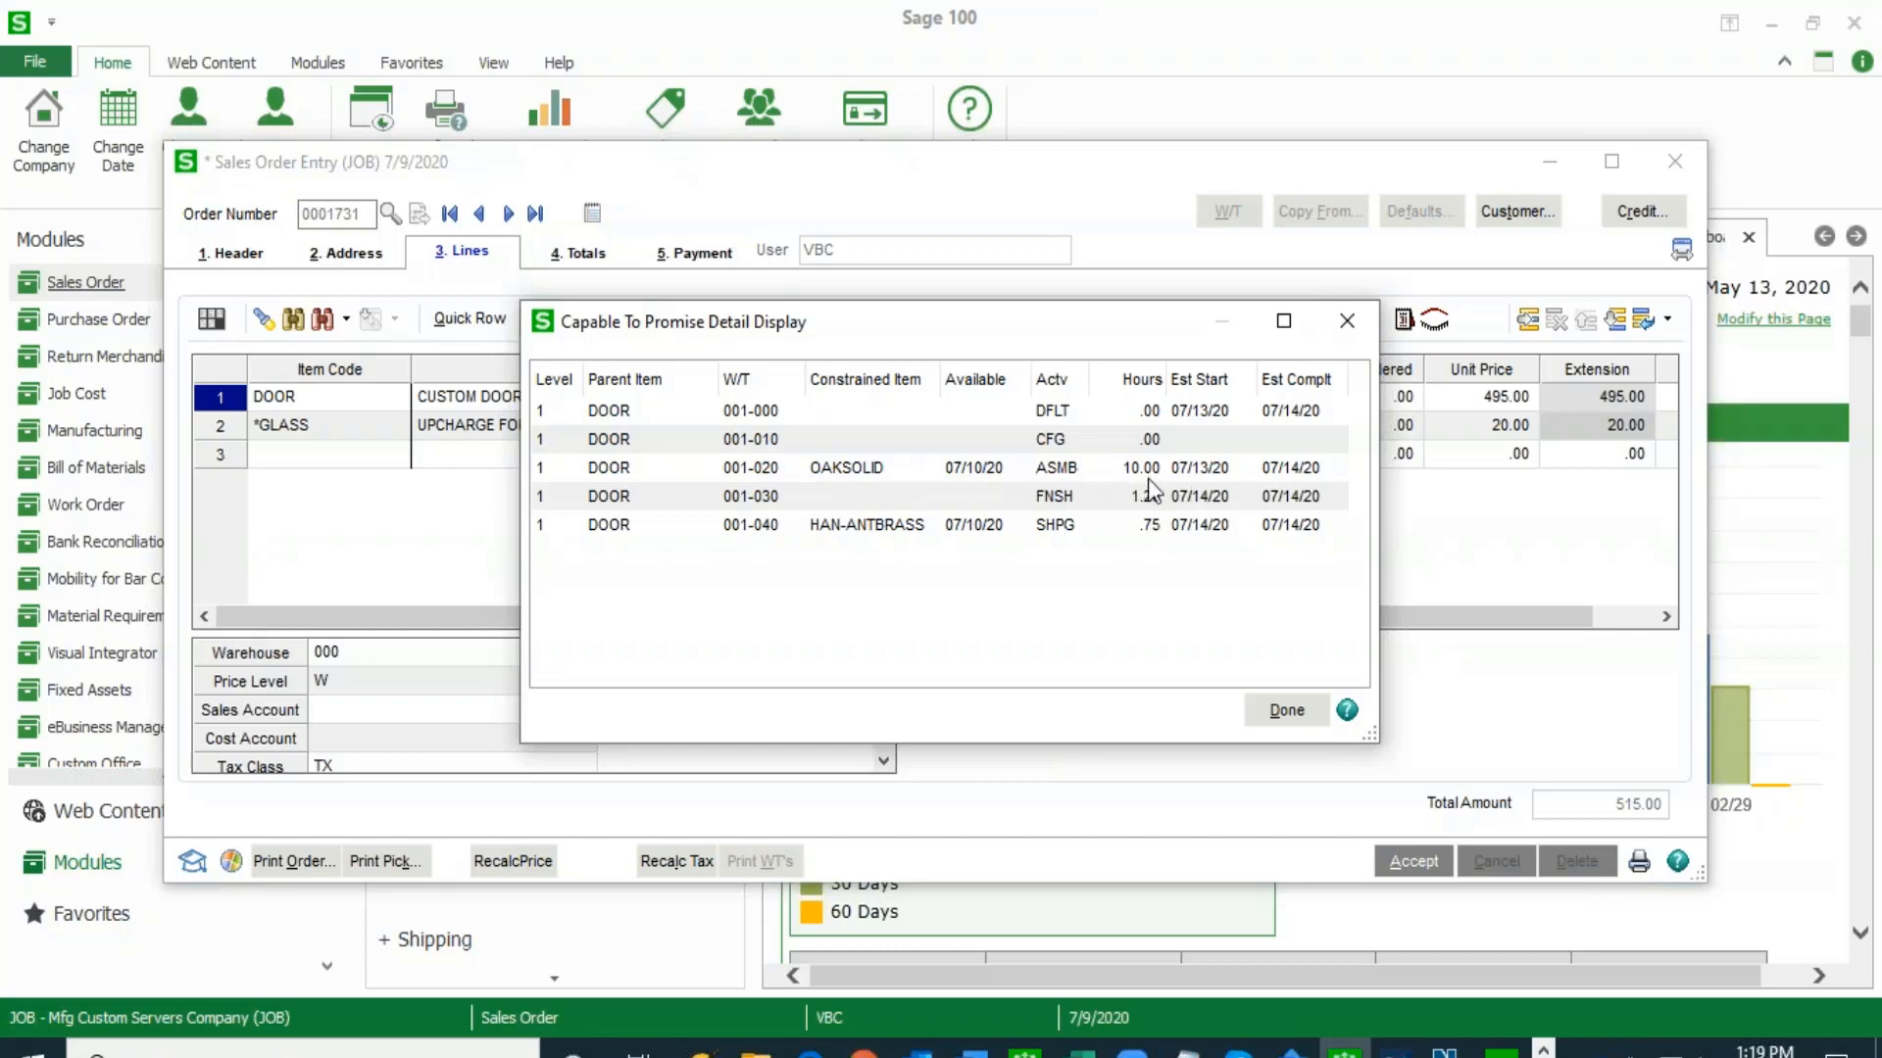
left_click(1346, 324)
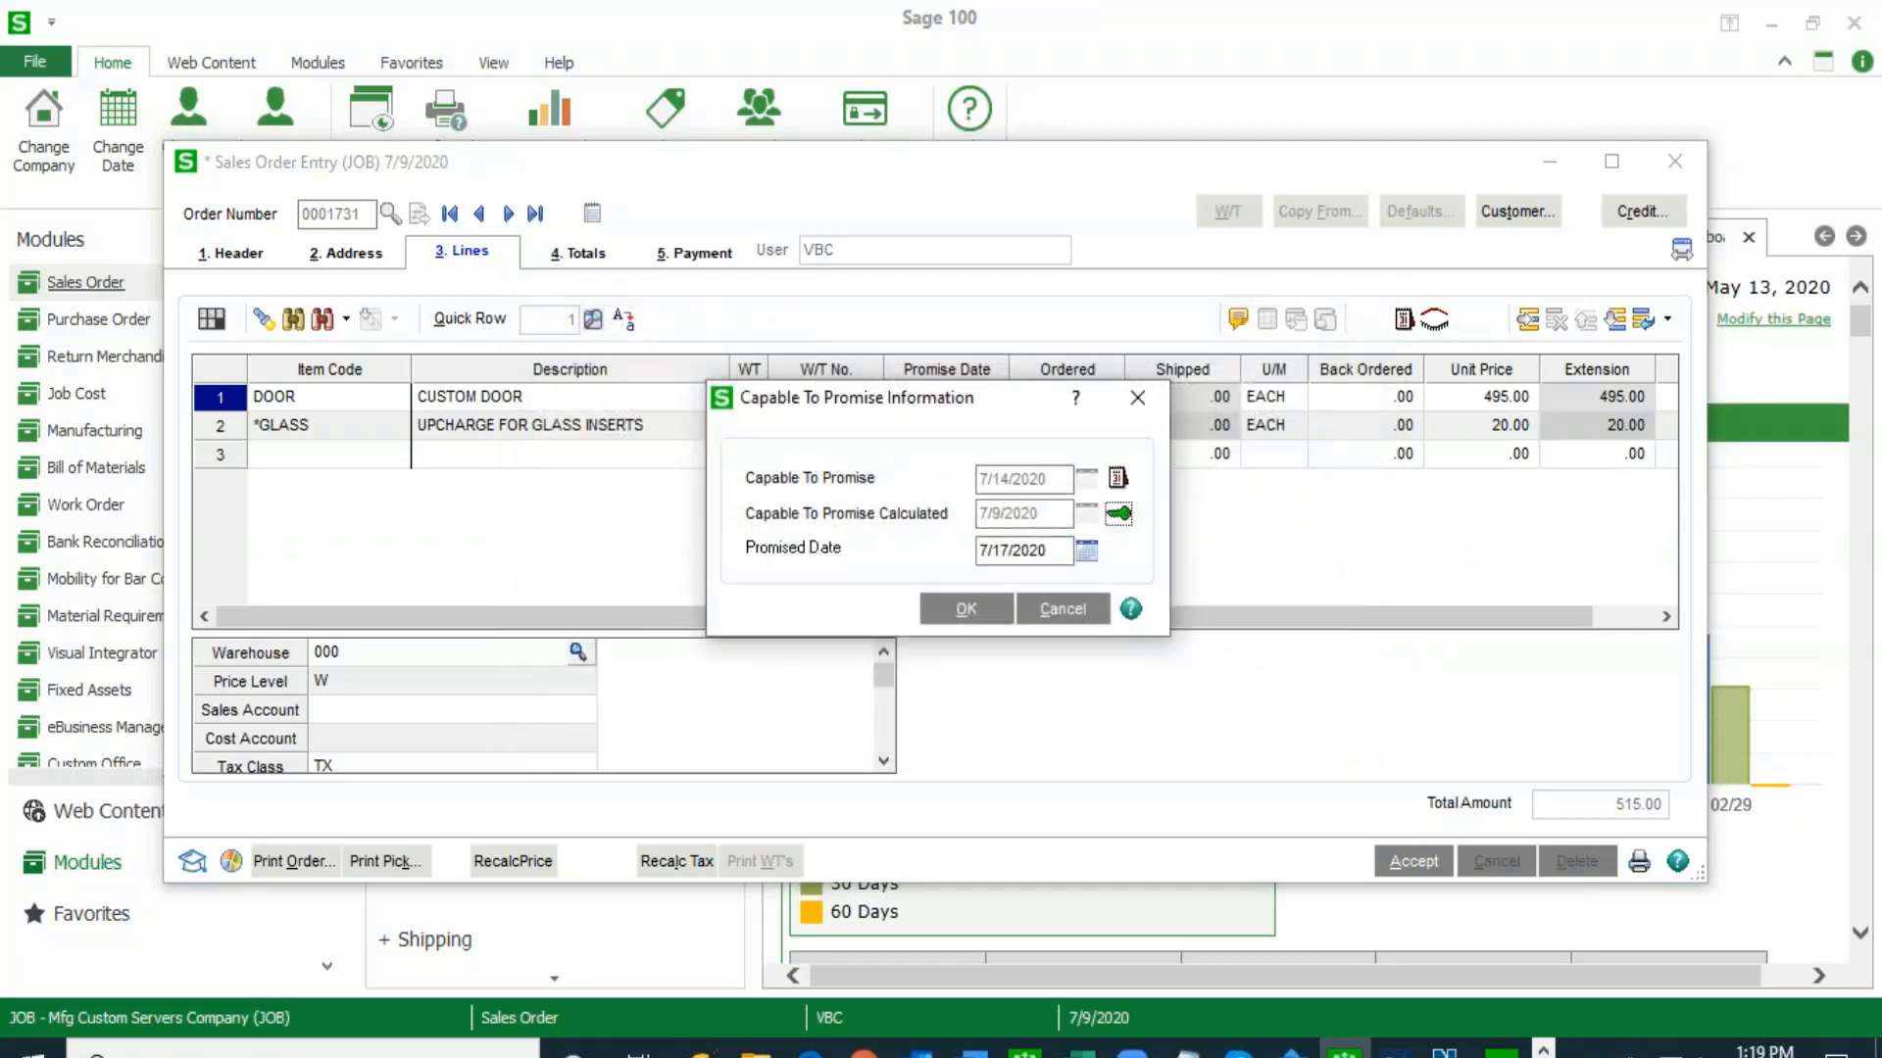
left_click(1137, 397)
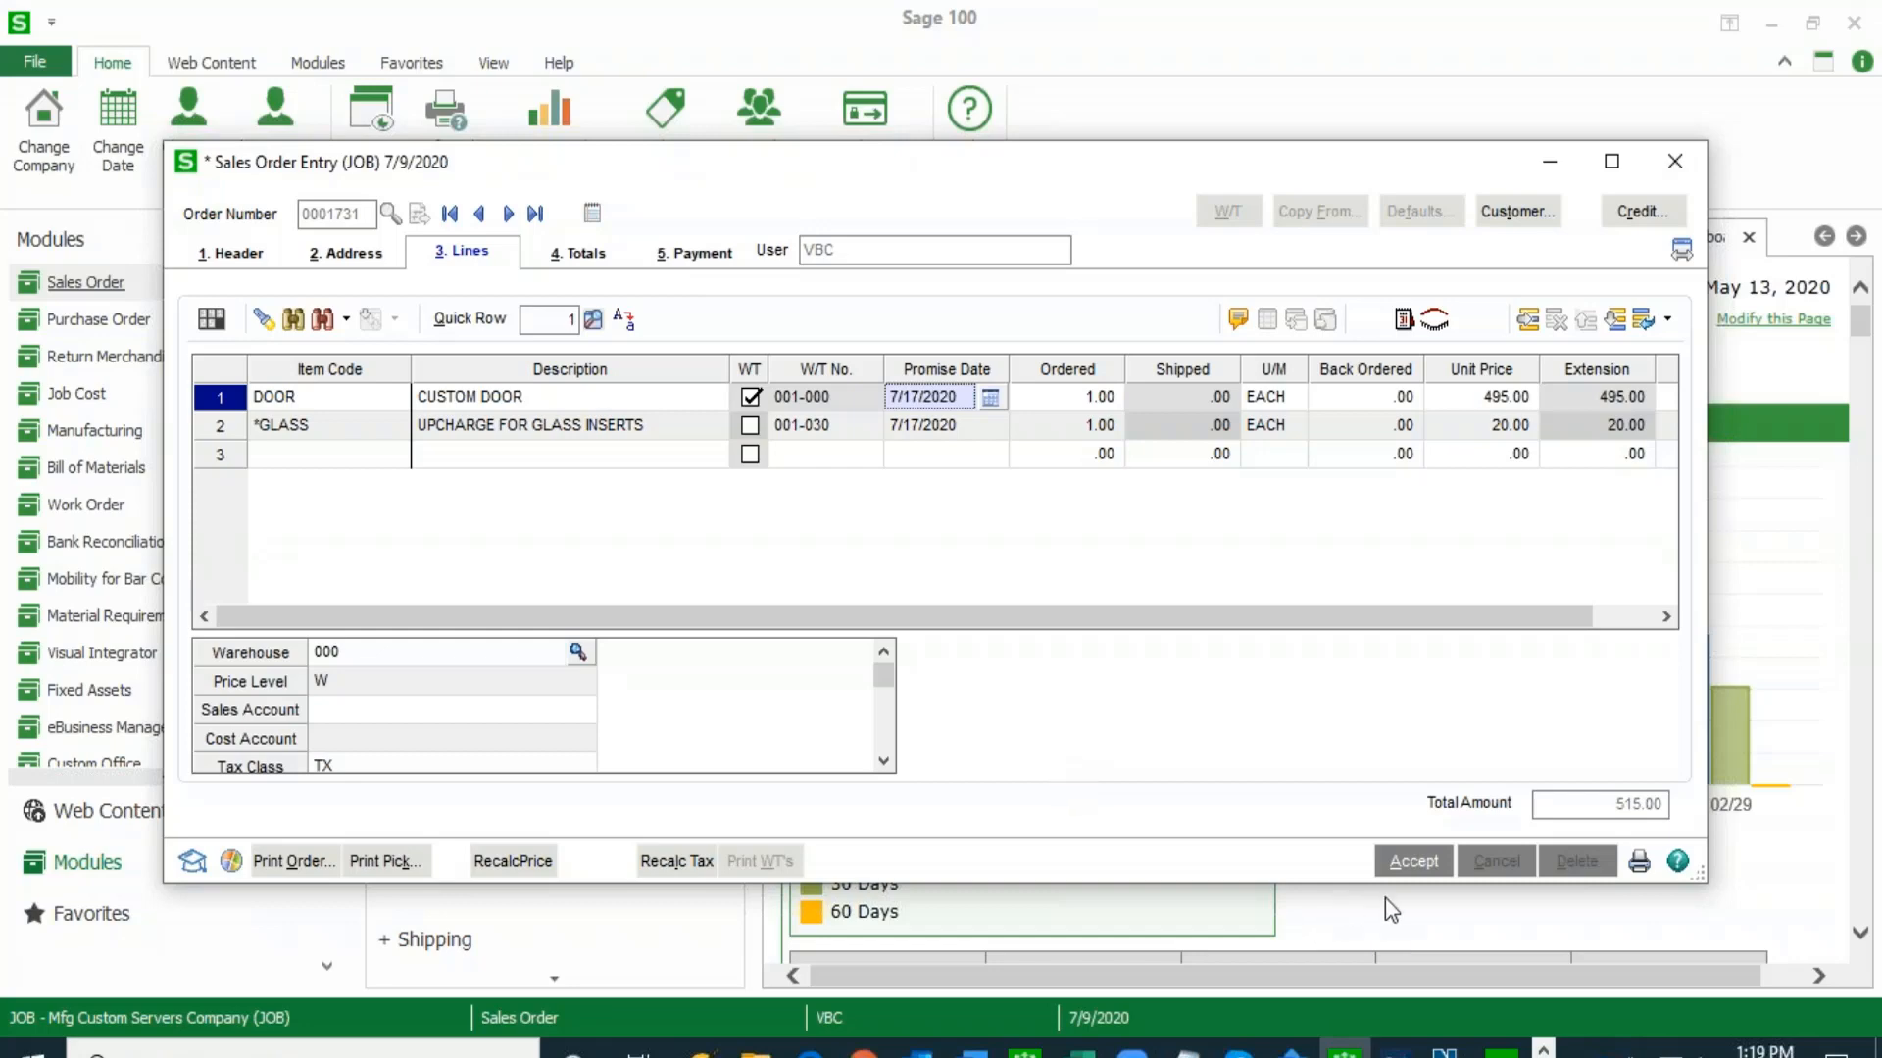
left_click(1419, 862)
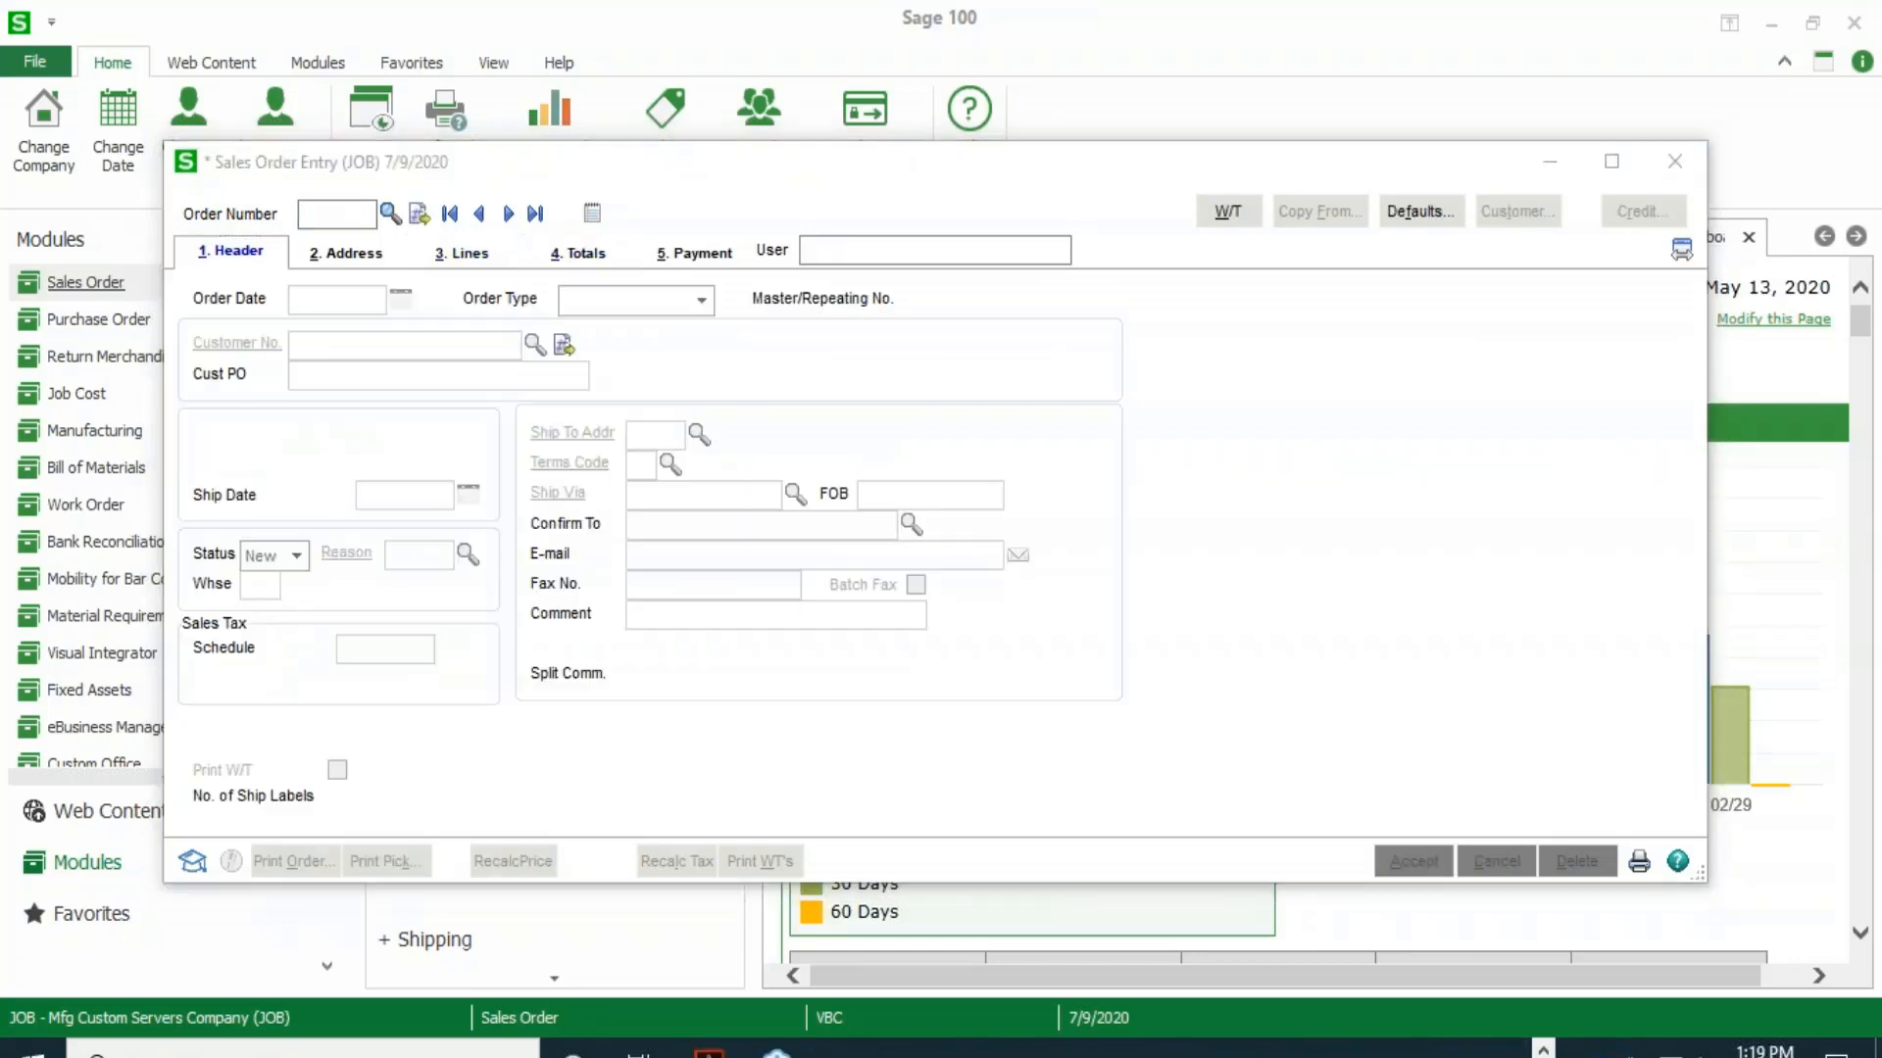